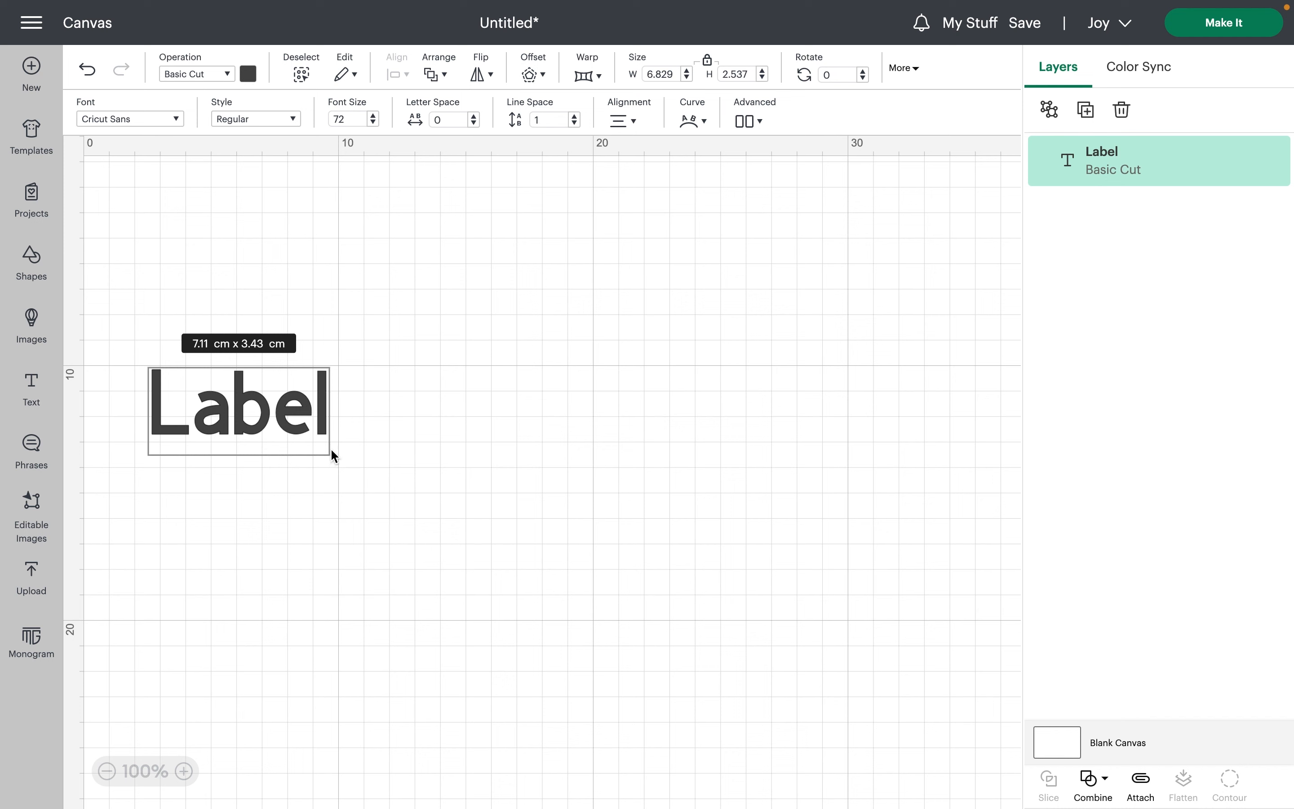
- Replace the text "Label" with "Simple Label" and move it right until its left edge sits at about 20 cm
left_click(508, 326)
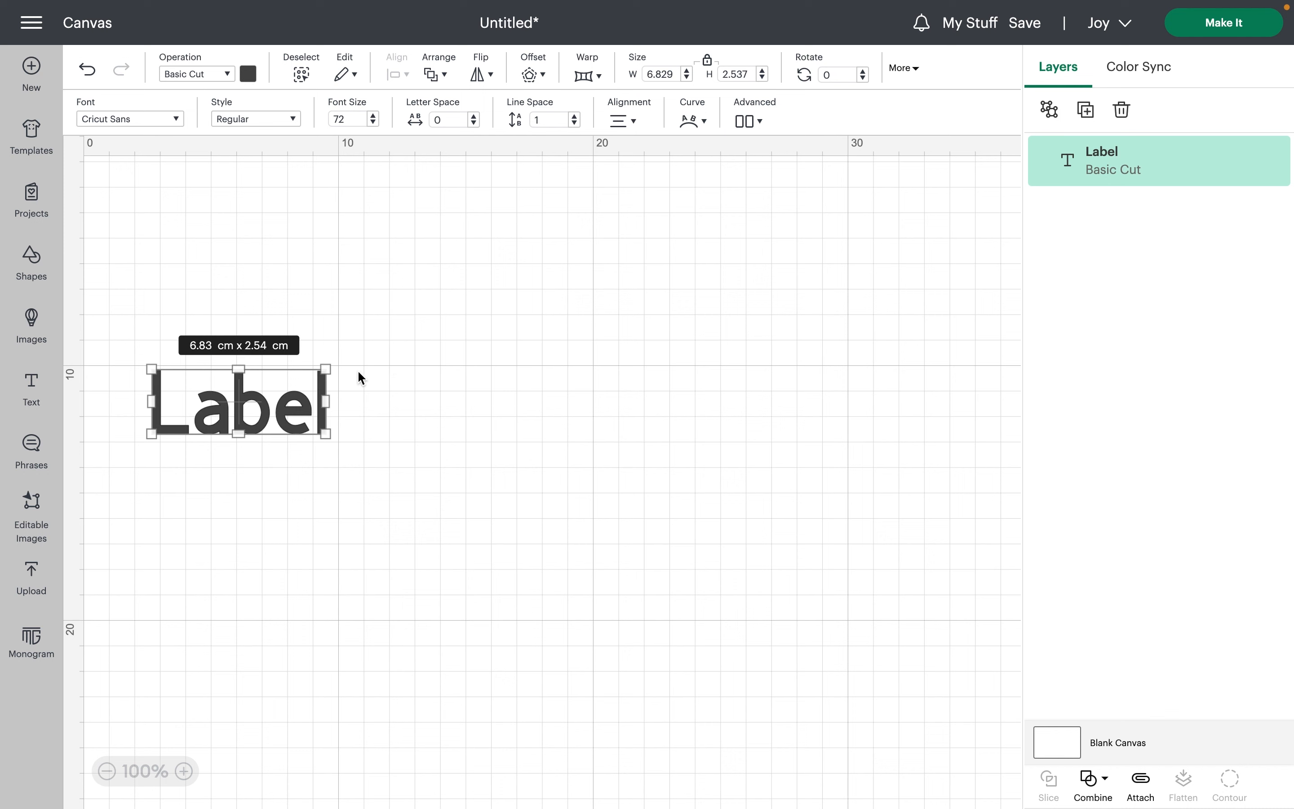
double_click(274, 414)
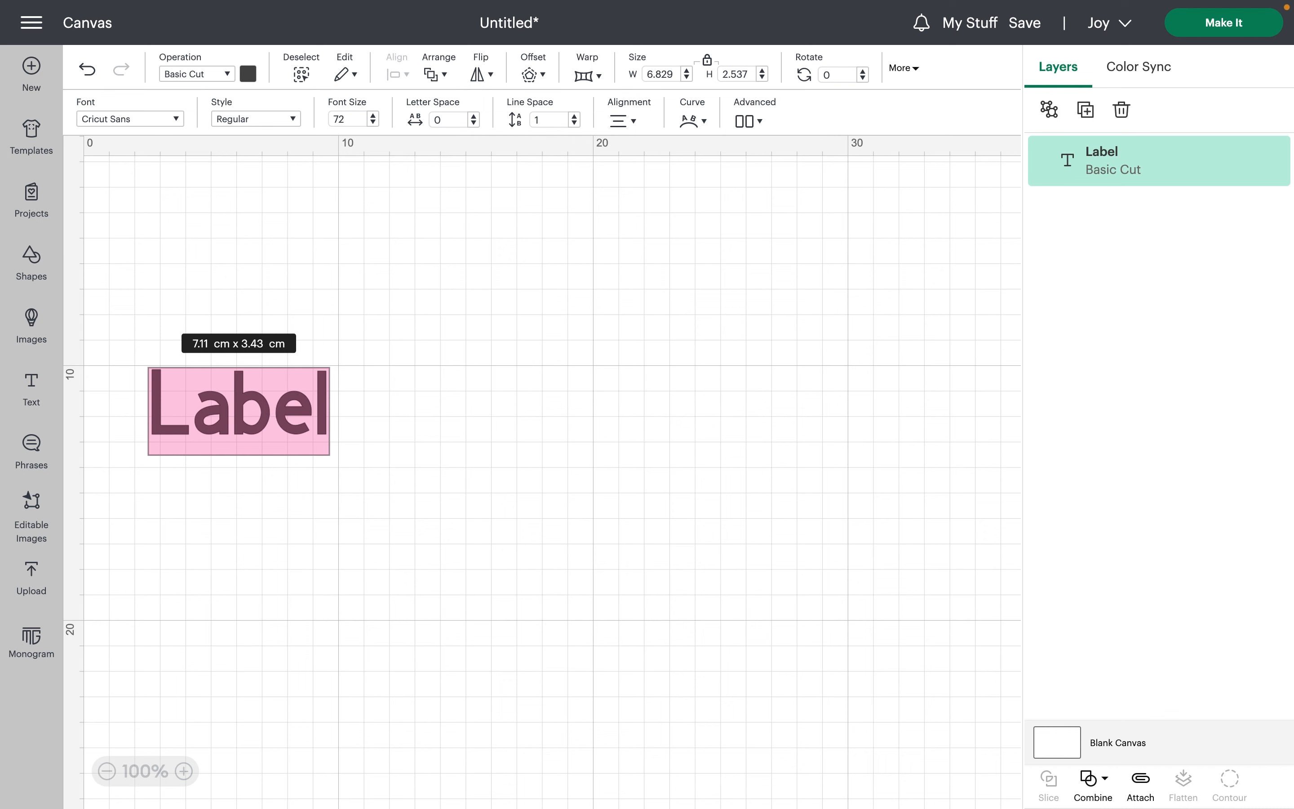
key("BackSpace")
type("Simple Label")
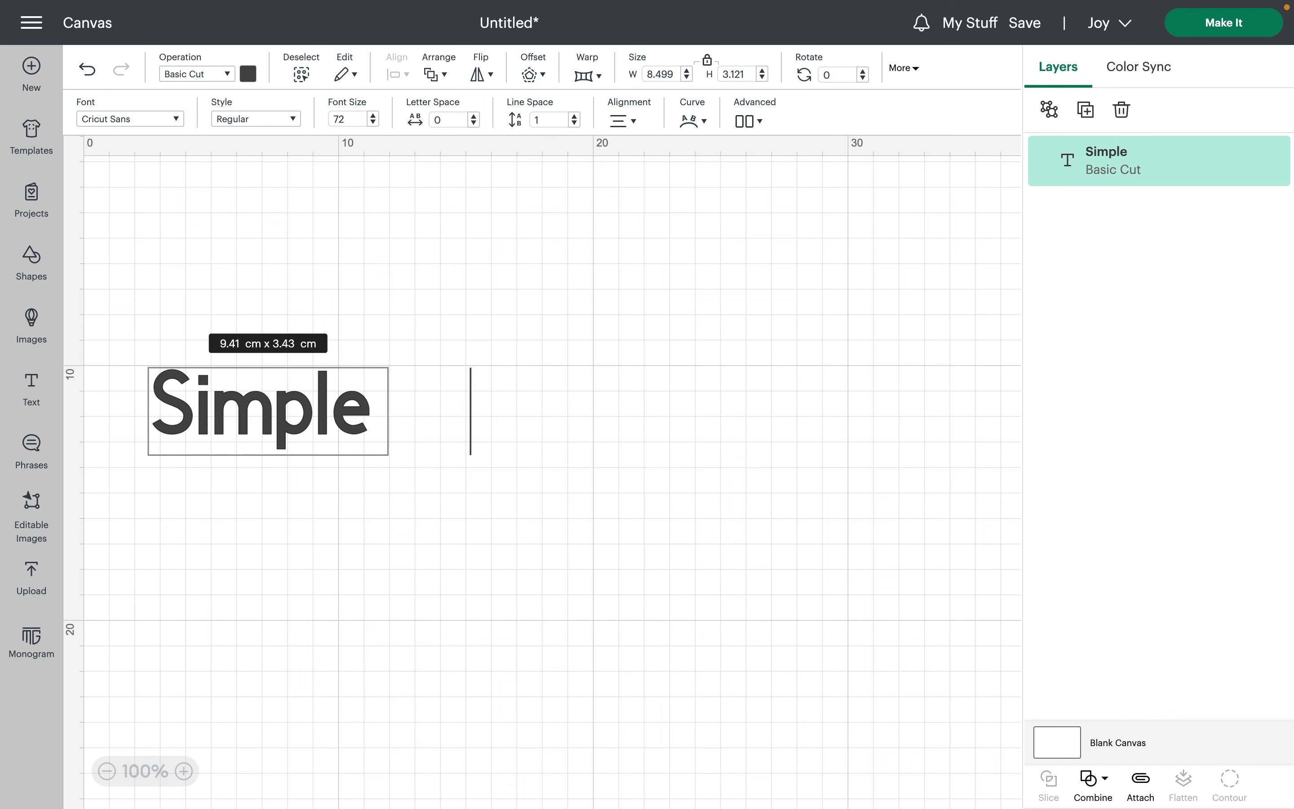
left_click(794, 261)
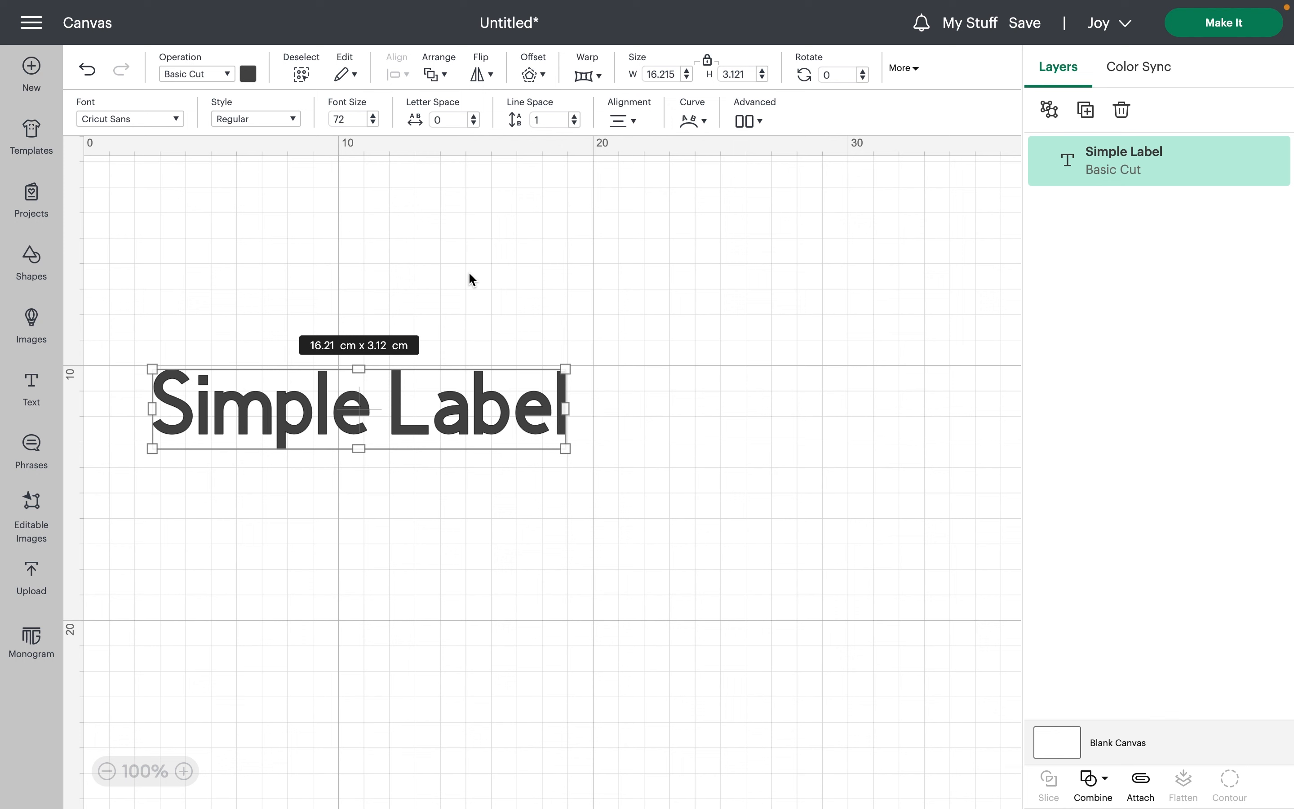
left_click_drag(509, 404, 920, 382)
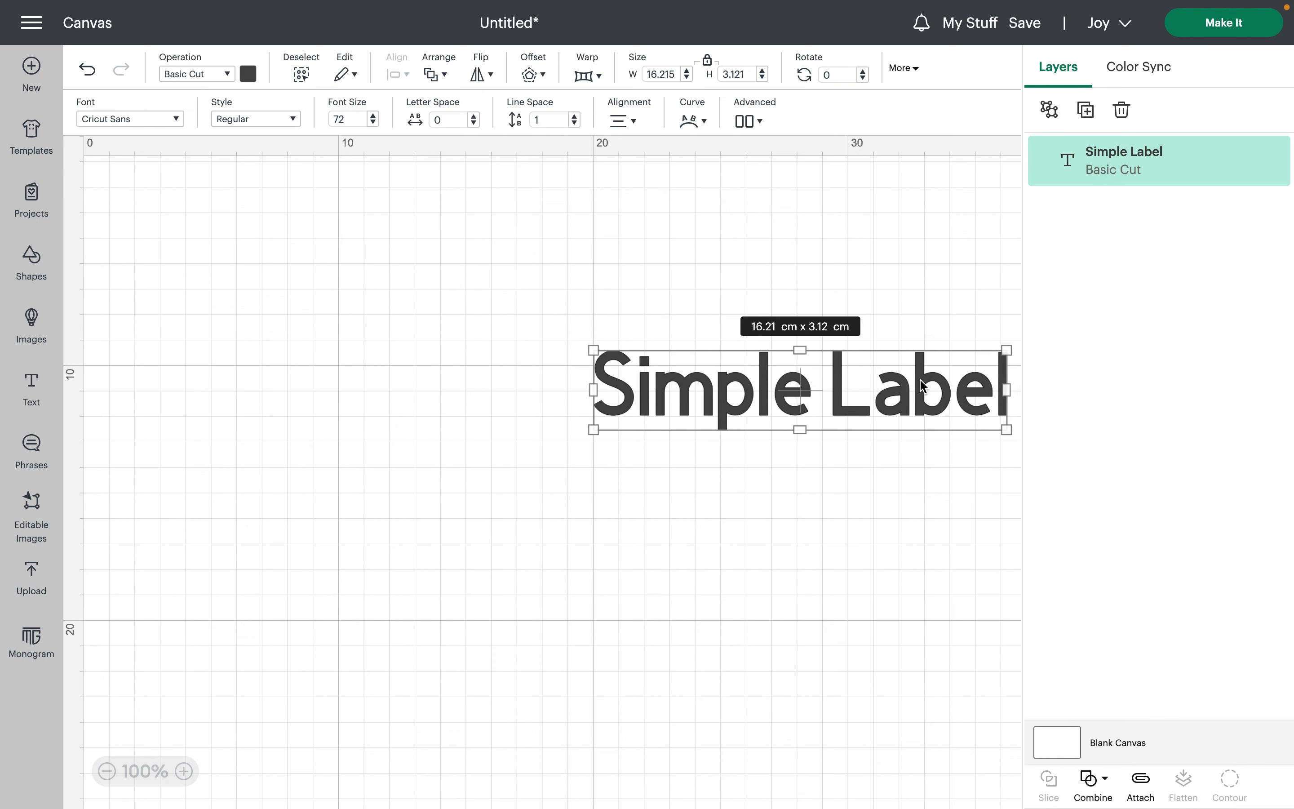
- Try the Free filter on the Cricut fonts and apply the Merlot font to the text
left_click(185, 125)
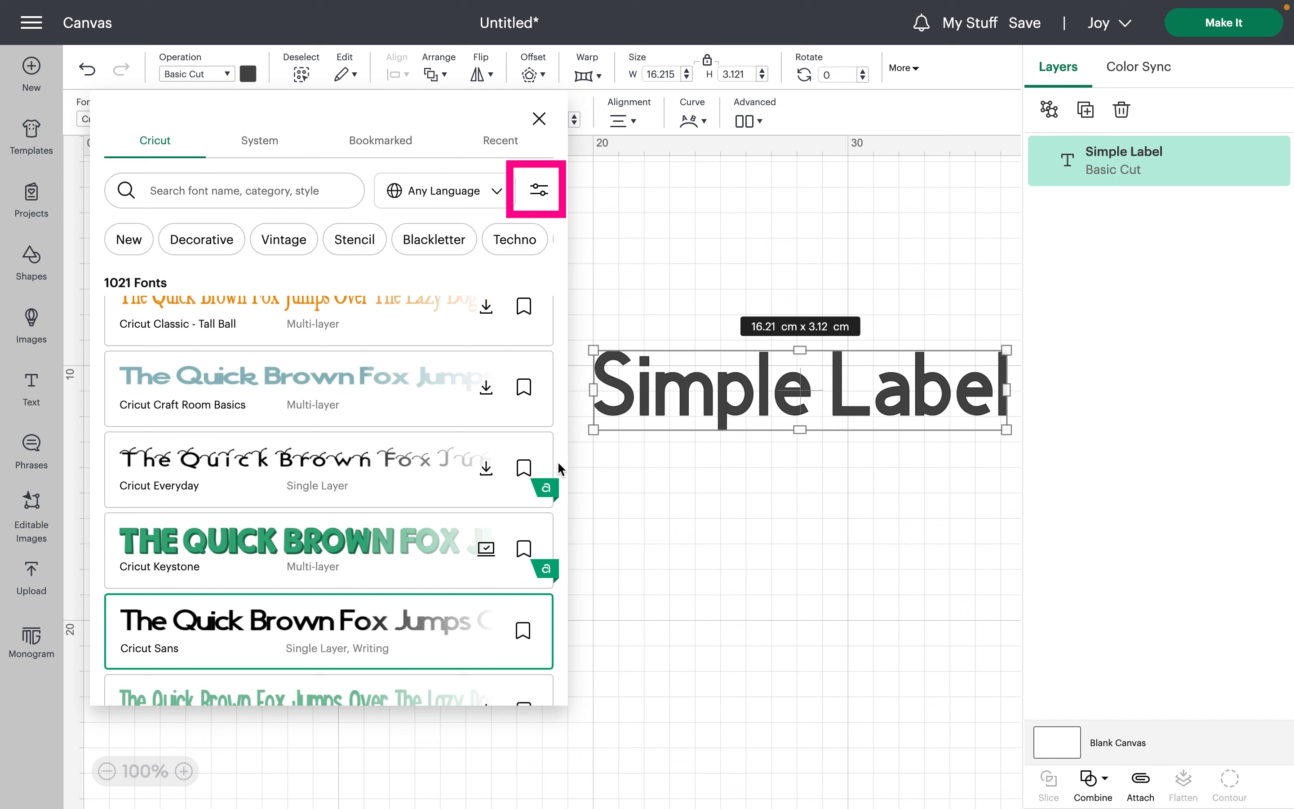
left_click(543, 200)
left_click(435, 448)
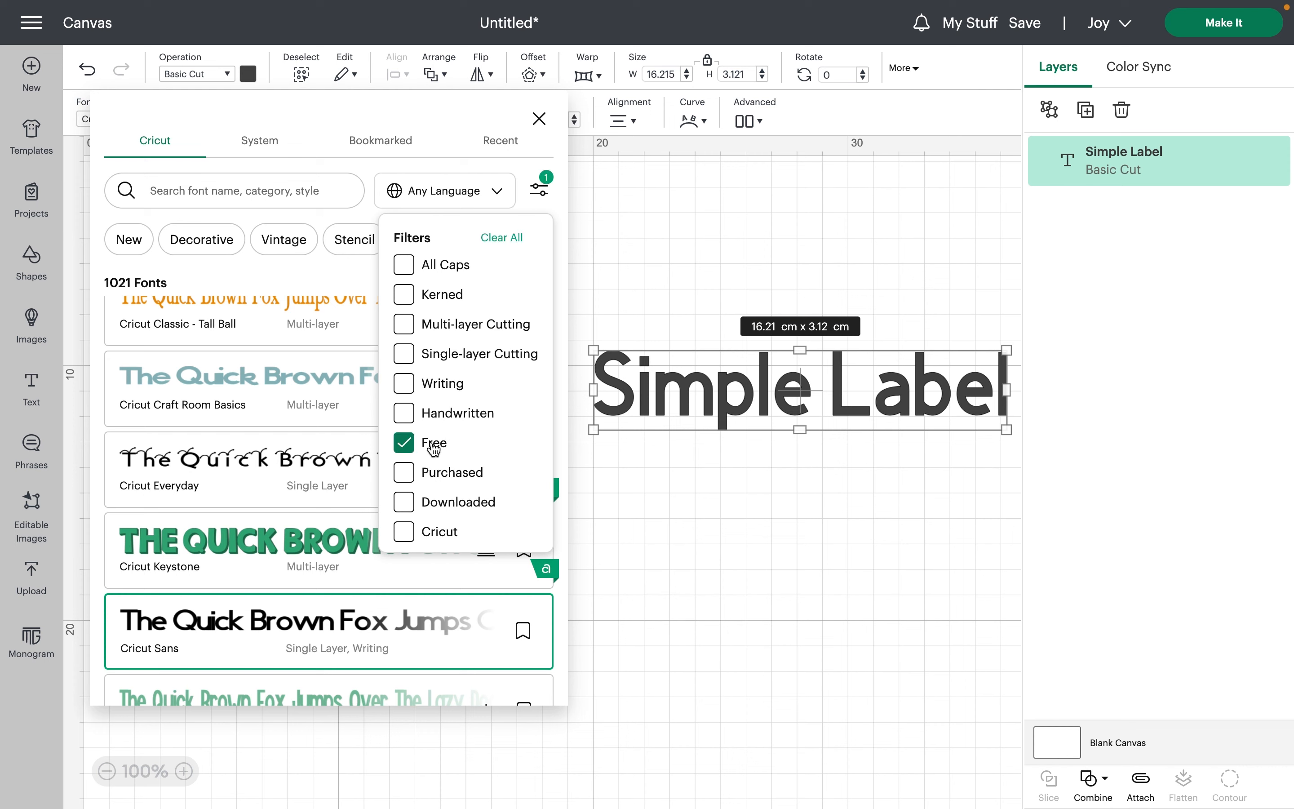
left_click(537, 191)
scroll(448, 440, "up", 5)
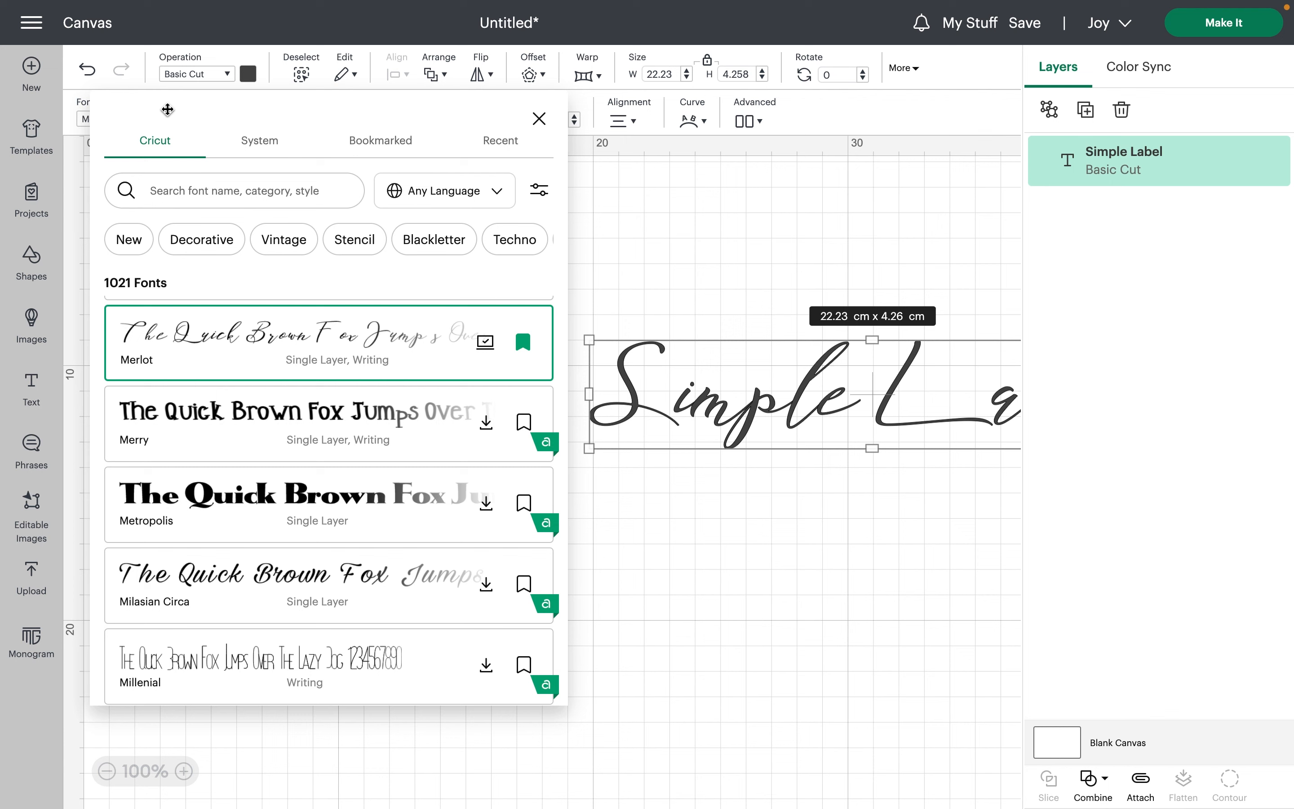
- Apply the American Typewriter system font to the Simple Label text
left_click(282, 141)
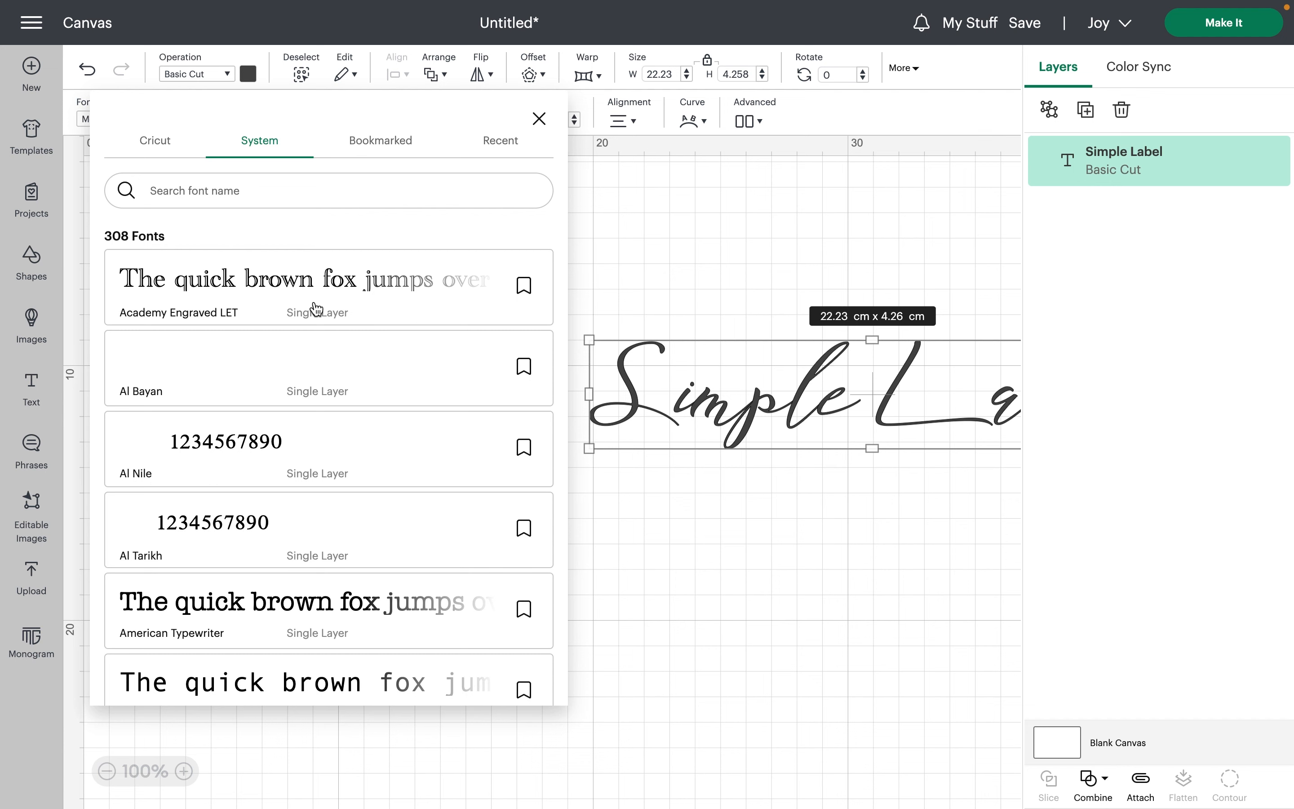
scroll(315, 309, "down", 5)
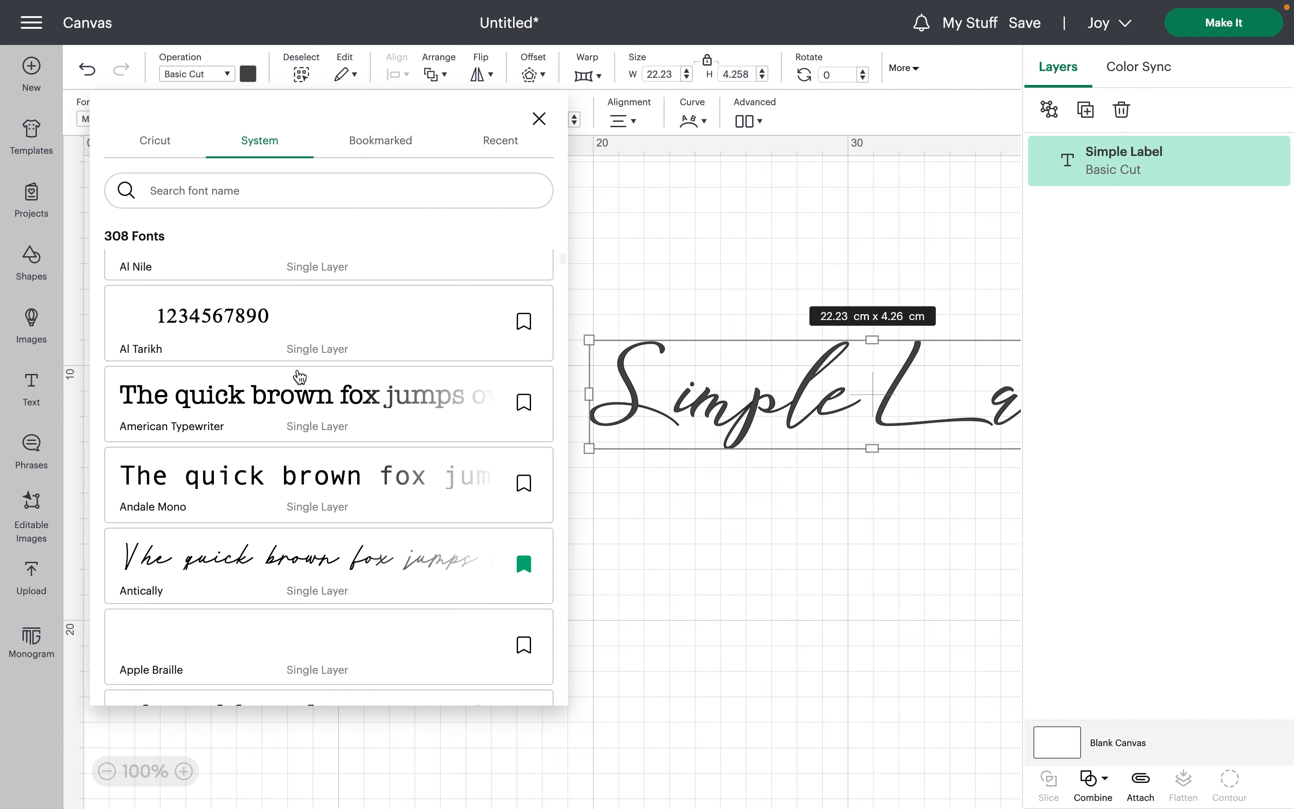
left_click(294, 426)
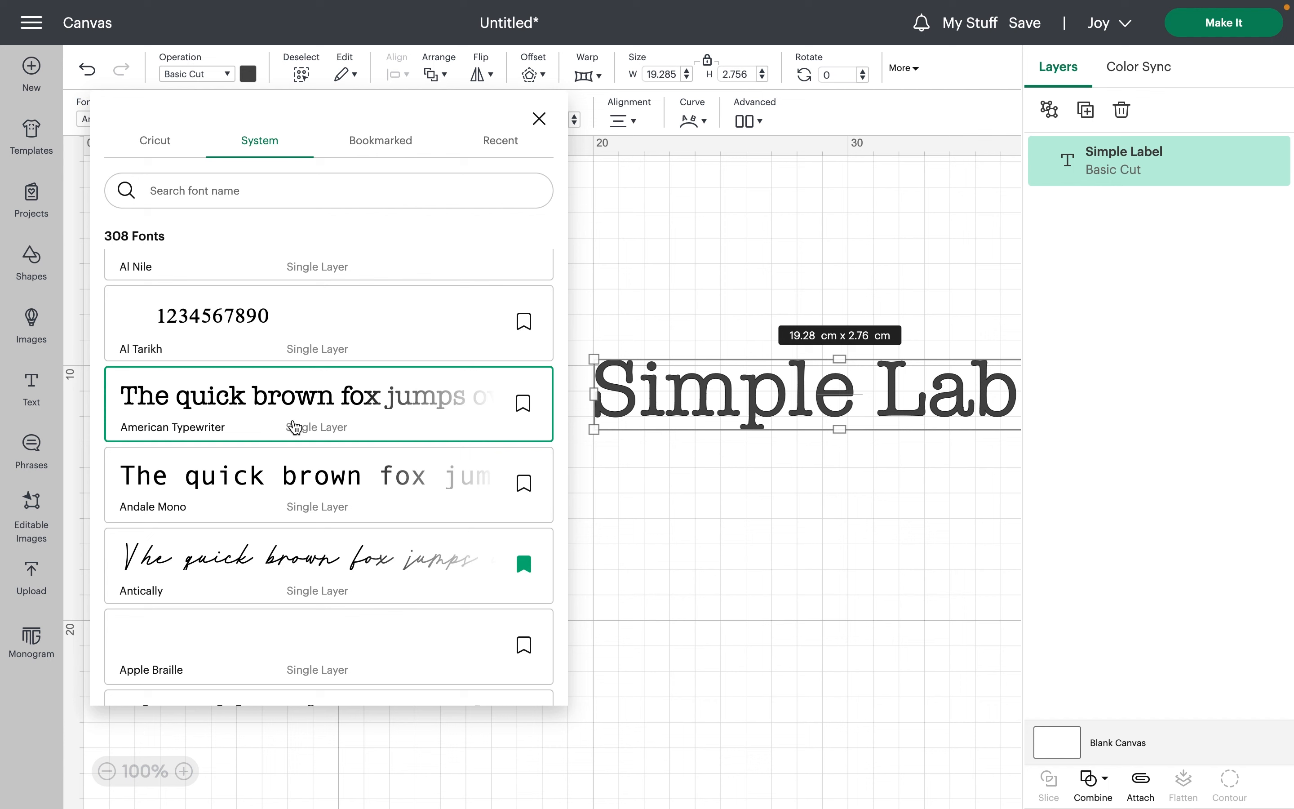
- Bookmark the American Typewriter font and review the bookmarked and recently used fonts
left_click(360, 143)
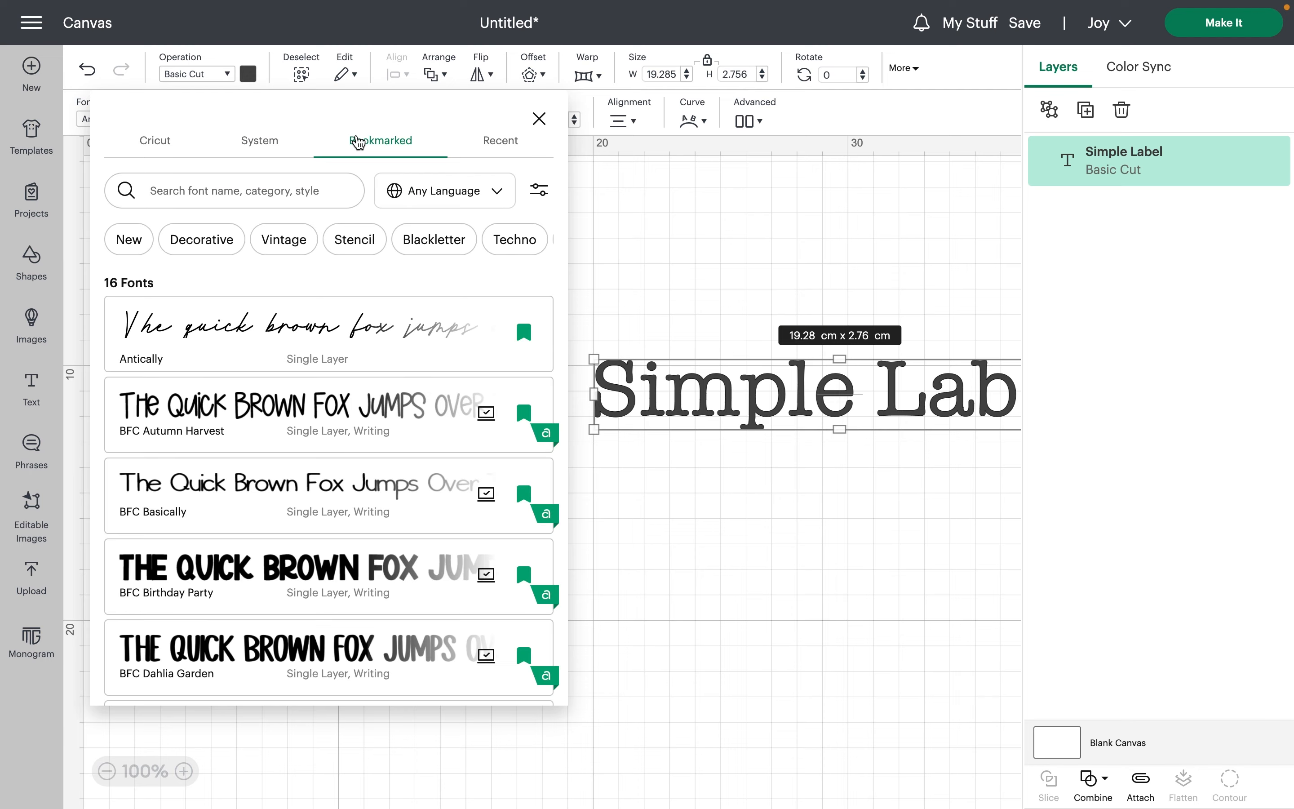
left_click(261, 147)
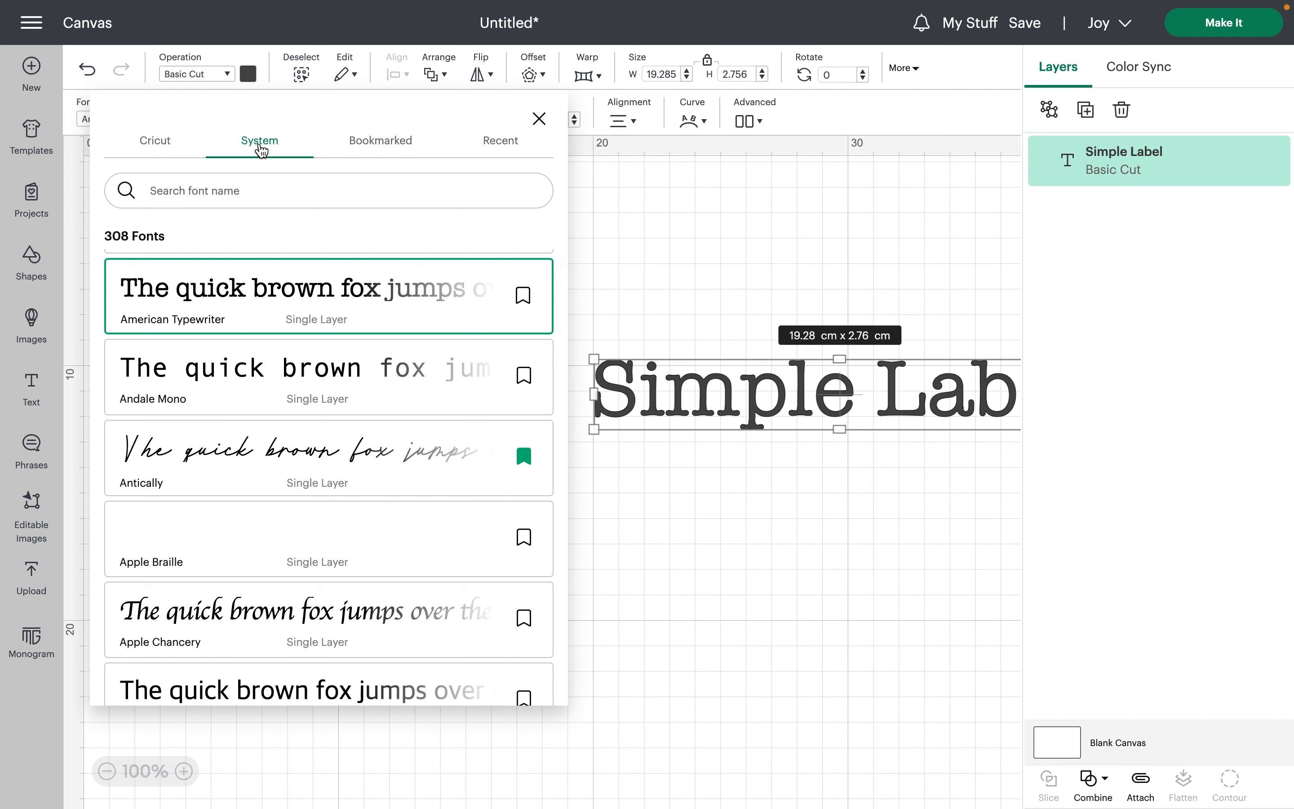
left_click(522, 295)
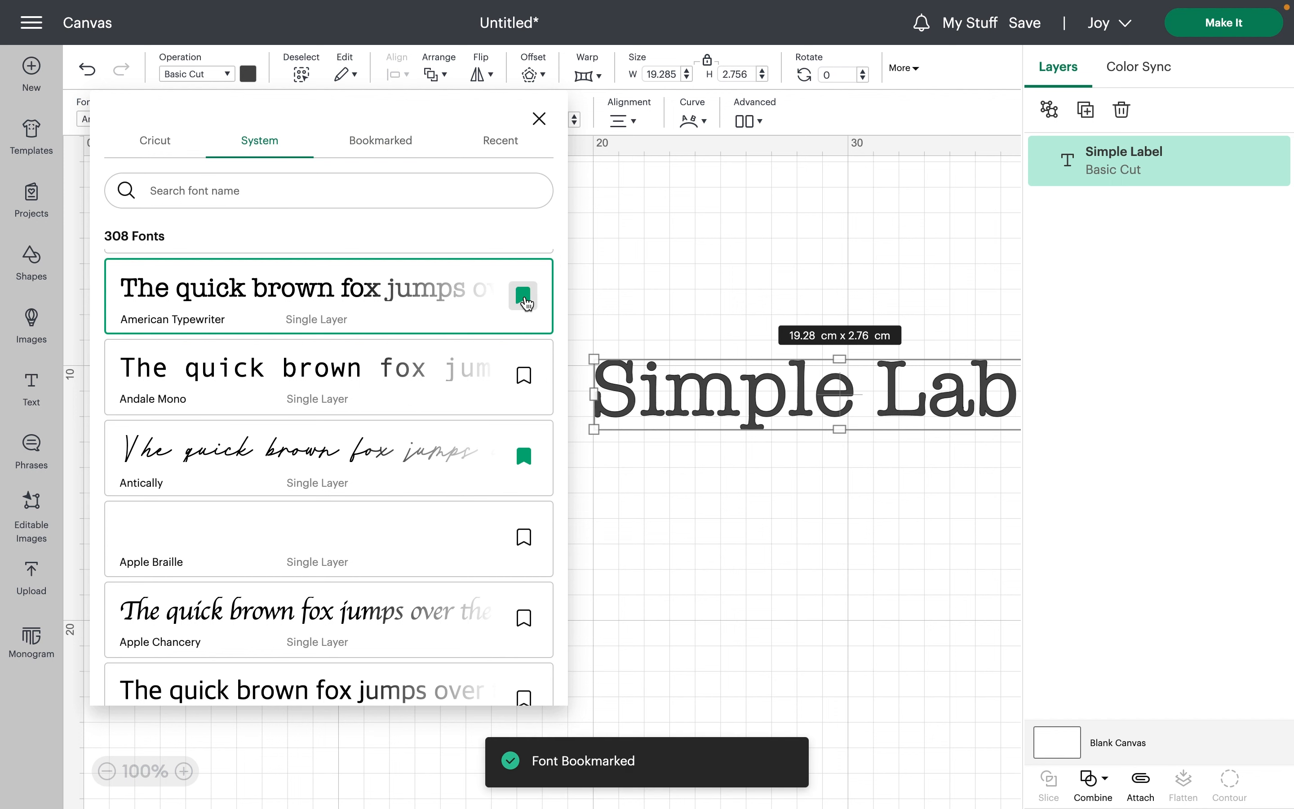
left_click(371, 147)
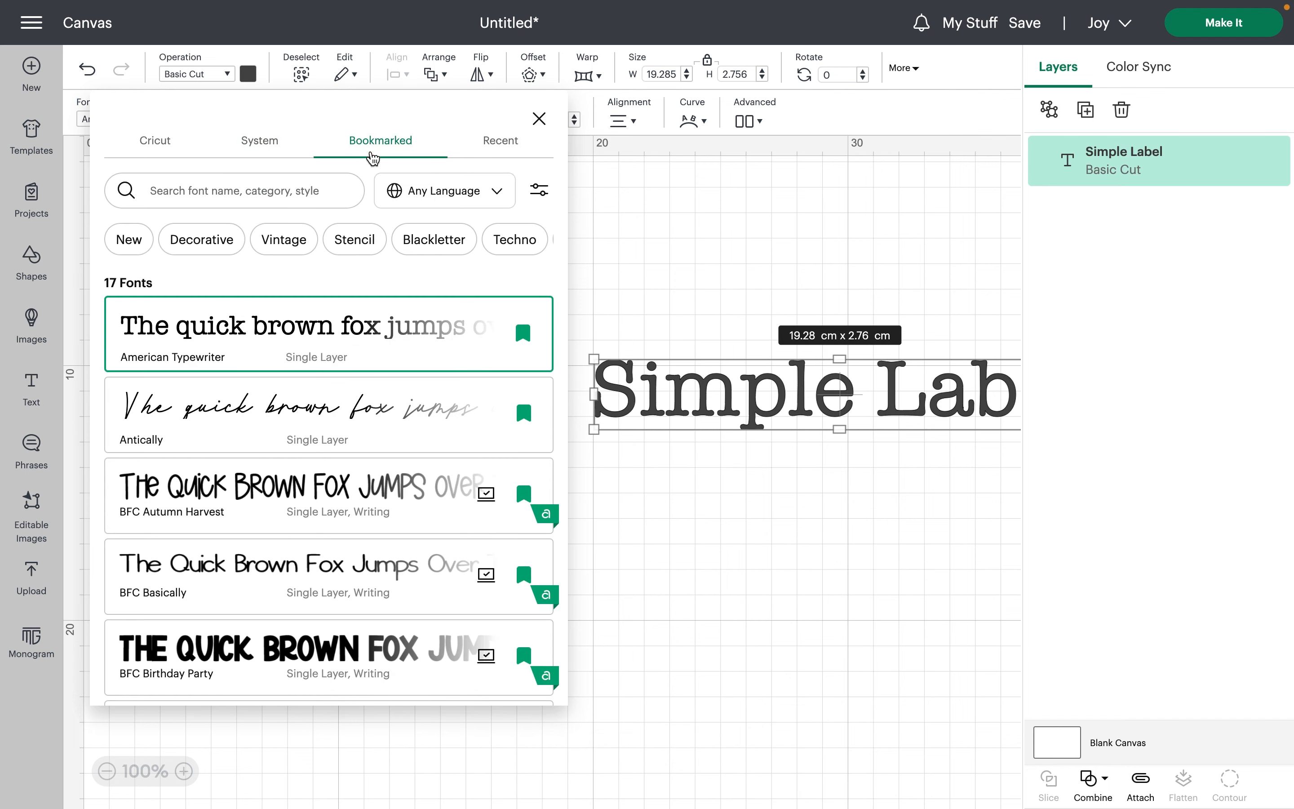
left_click(494, 151)
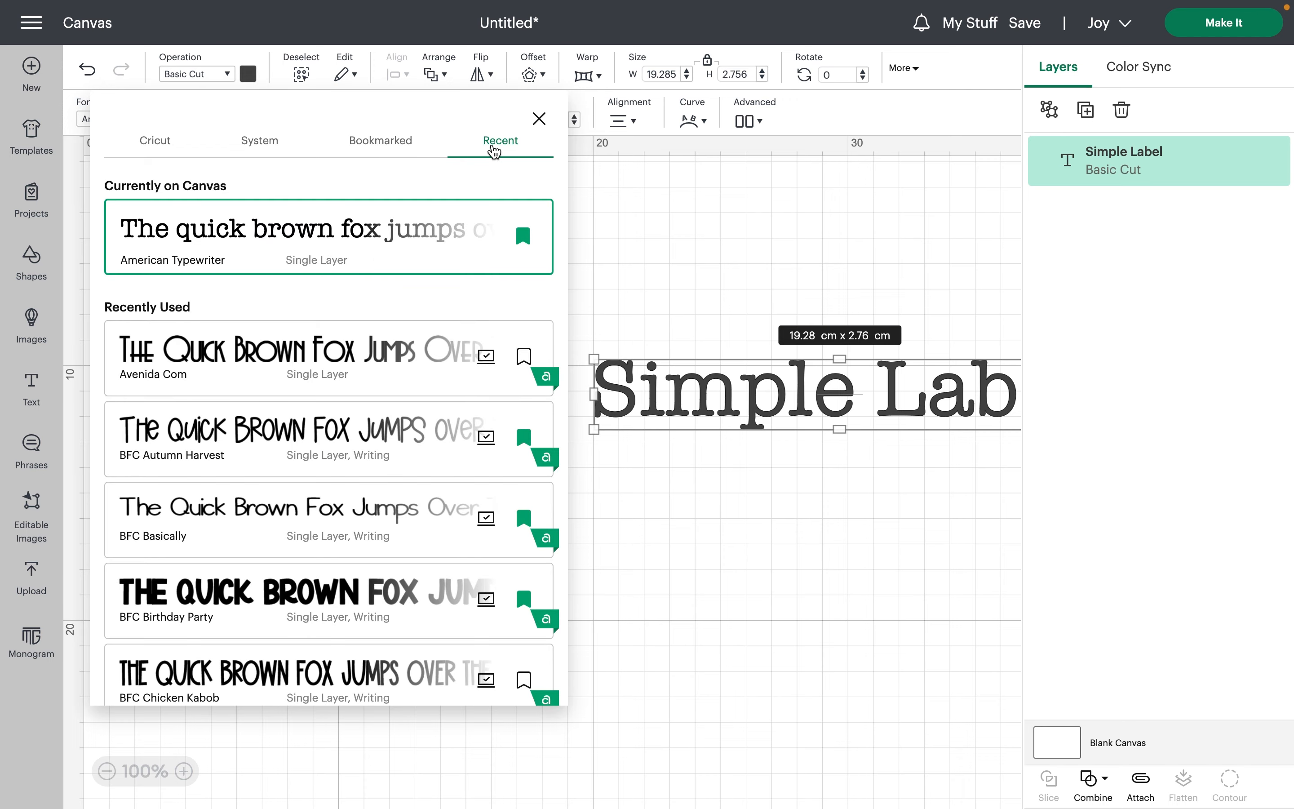
scroll(464, 394, "down", 4)
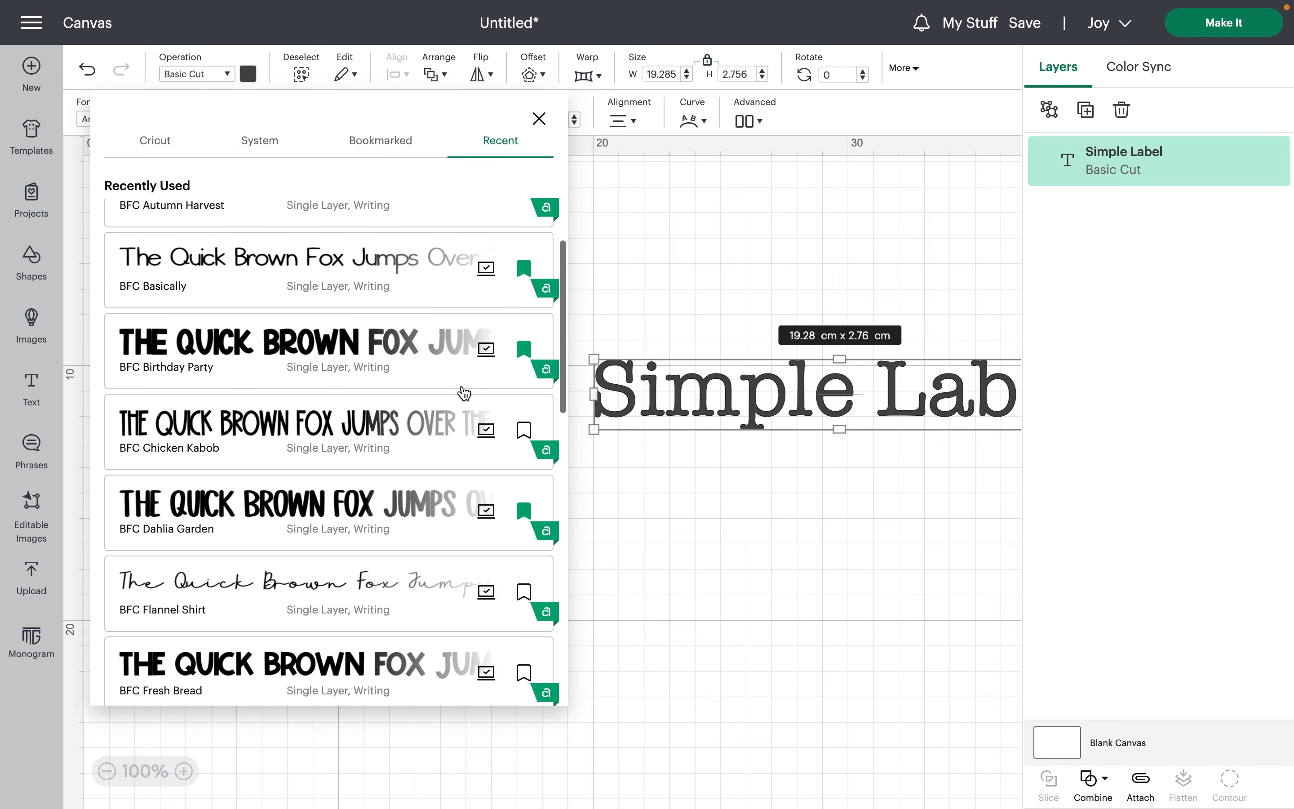
scroll(464, 393, "up", 1)
scroll(464, 393, "up", 3)
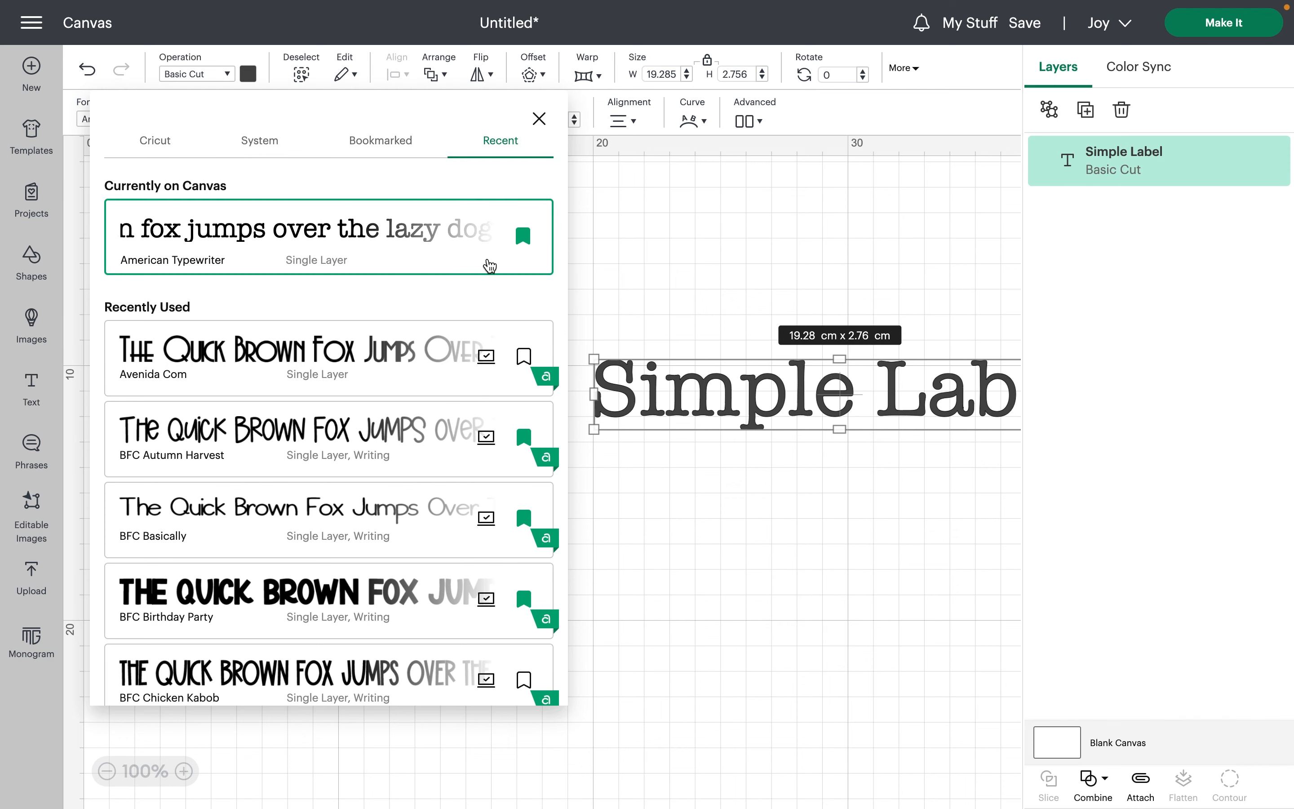
- Close the font list and move the Simple Label text so its left edge sits at about 10.5 cm
left_click(540, 118)
left_click(183, 121)
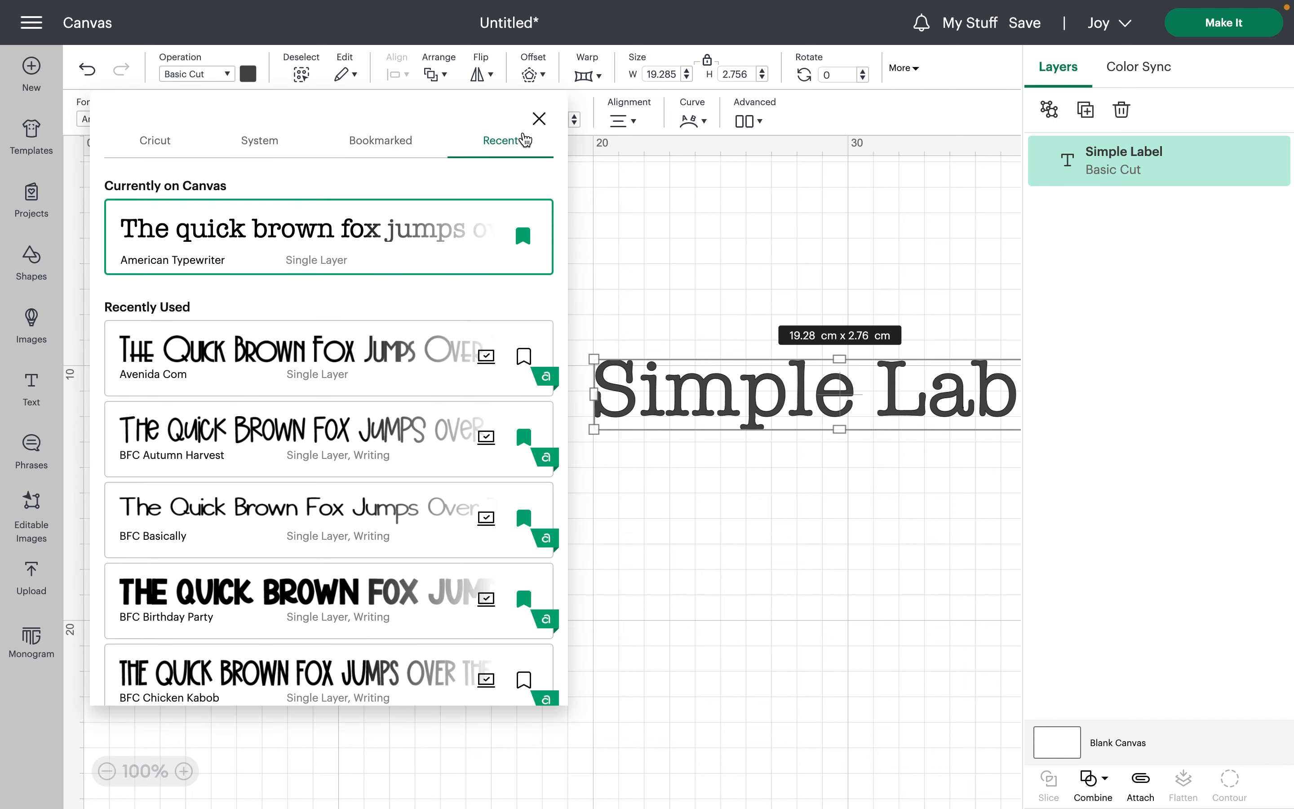
left_click(540, 118)
left_click_drag(806, 389, 681, 395)
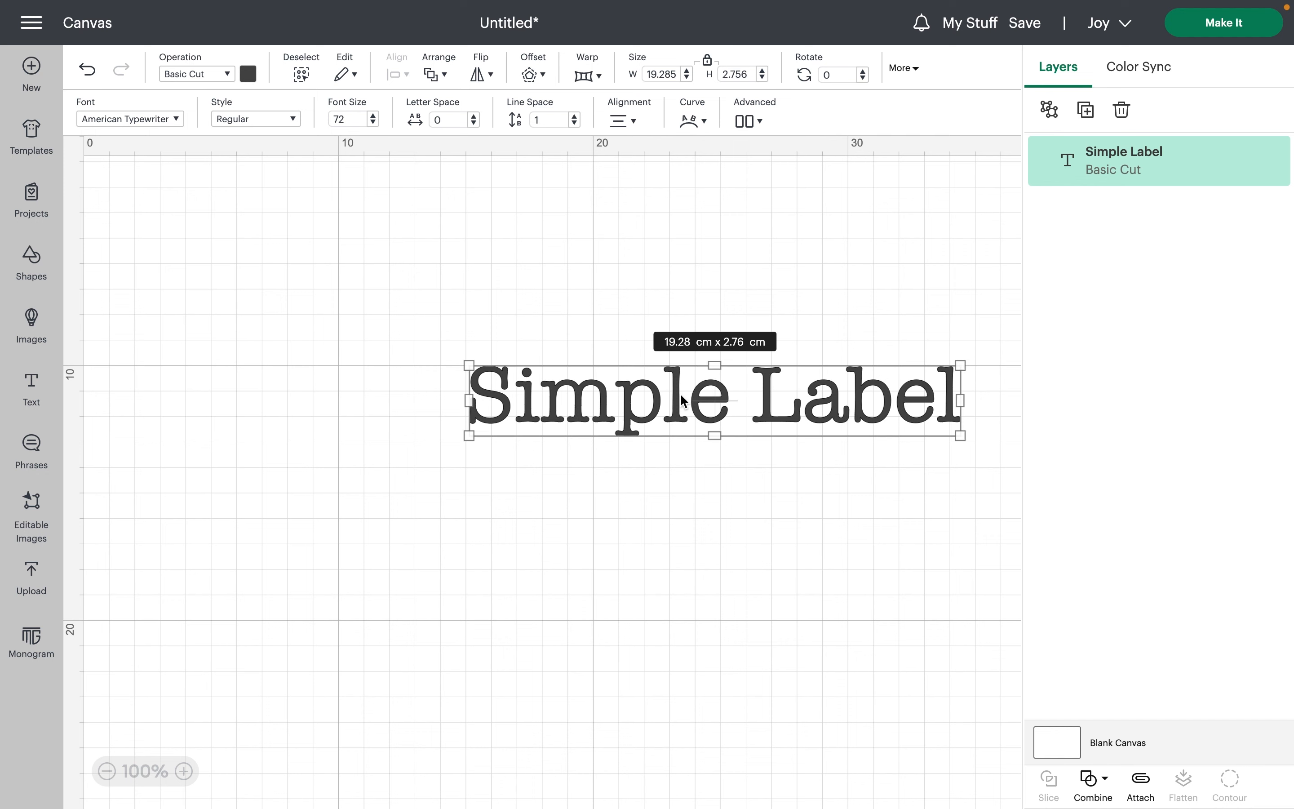
left_click_drag(679, 393, 563, 429)
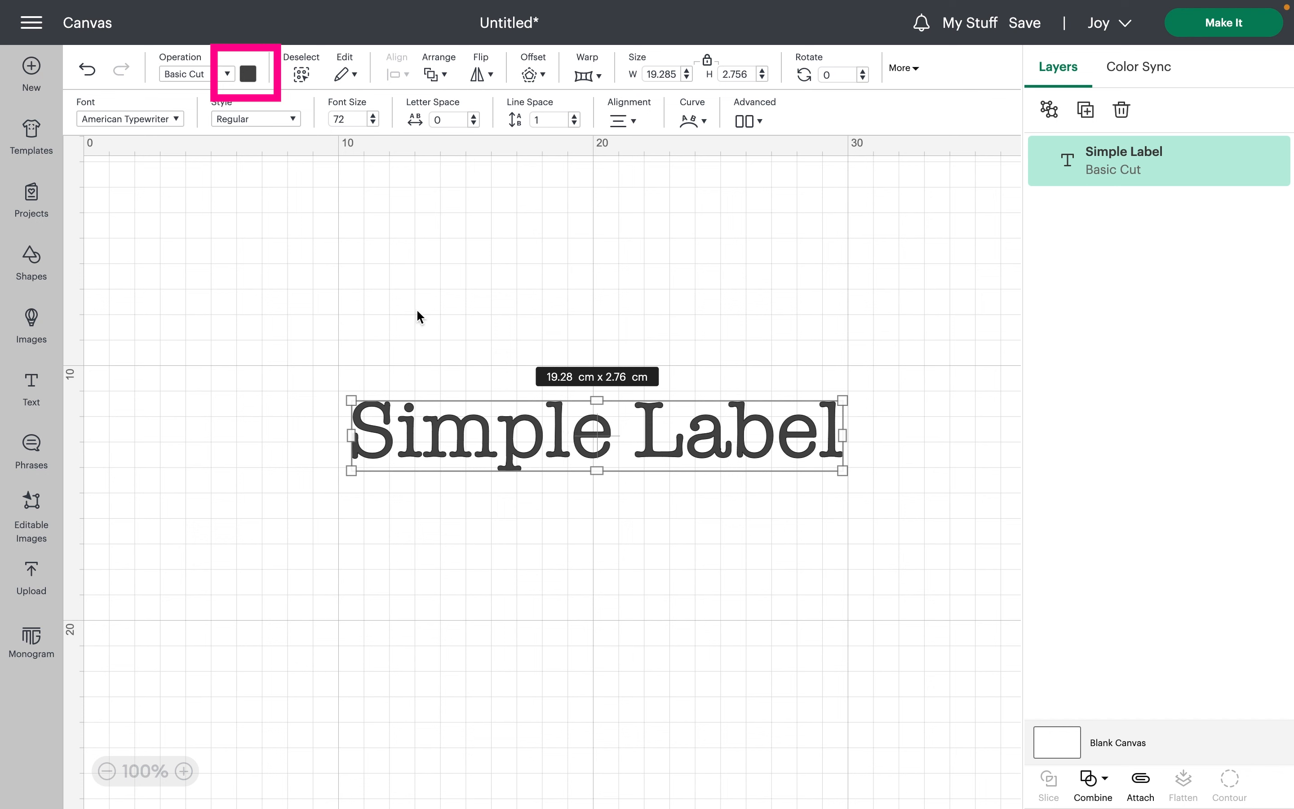
- Recolor the Simple Label text with the custom magenta #e600ff using the advanced material colors
left_click(248, 75)
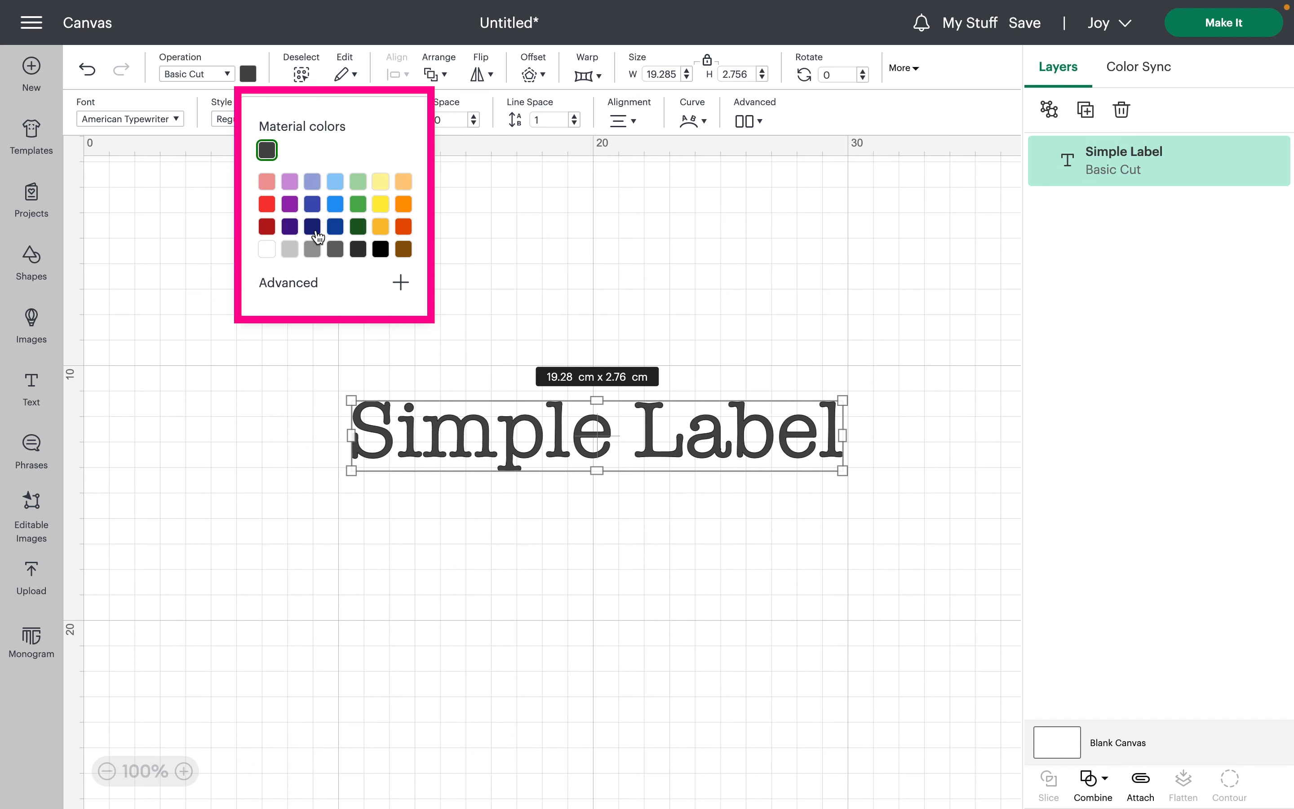
left_click(401, 282)
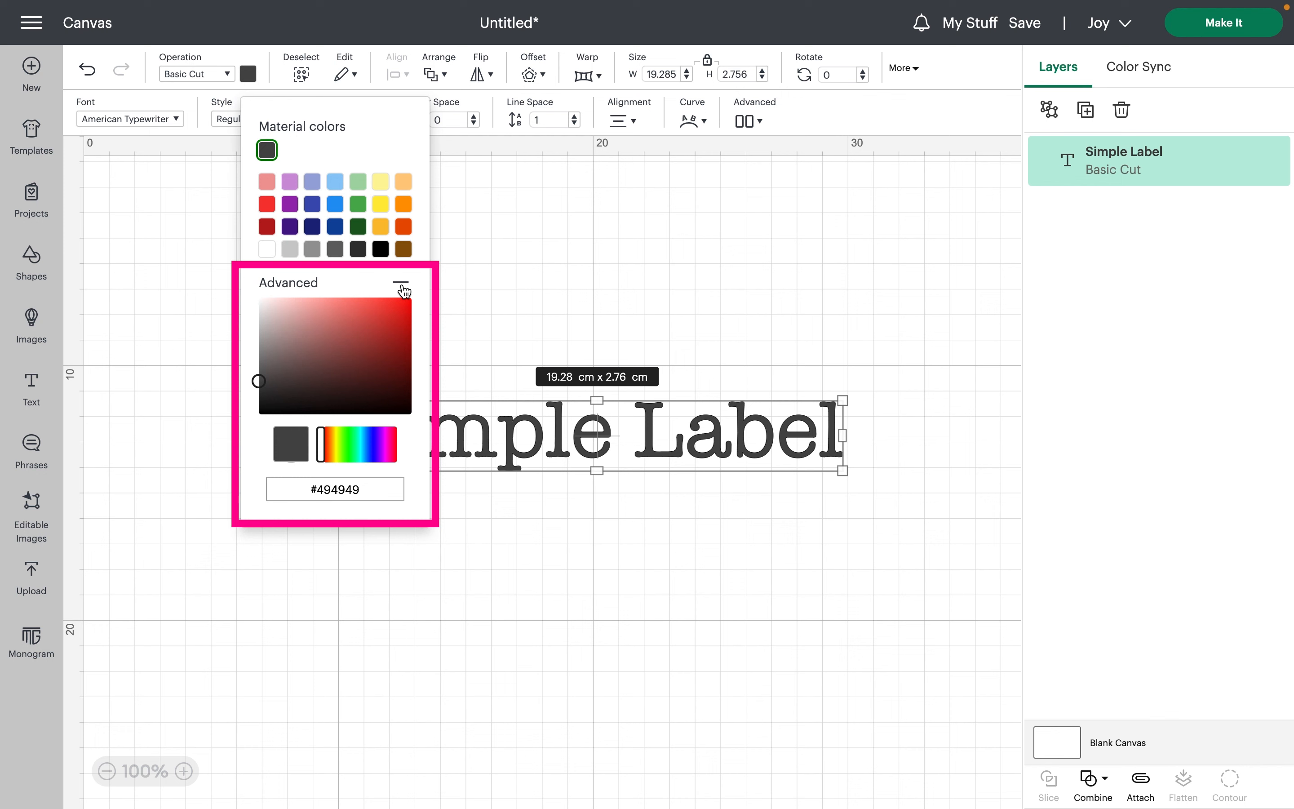
left_click(400, 283)
left_click(401, 284)
left_click_drag(322, 445, 380, 452)
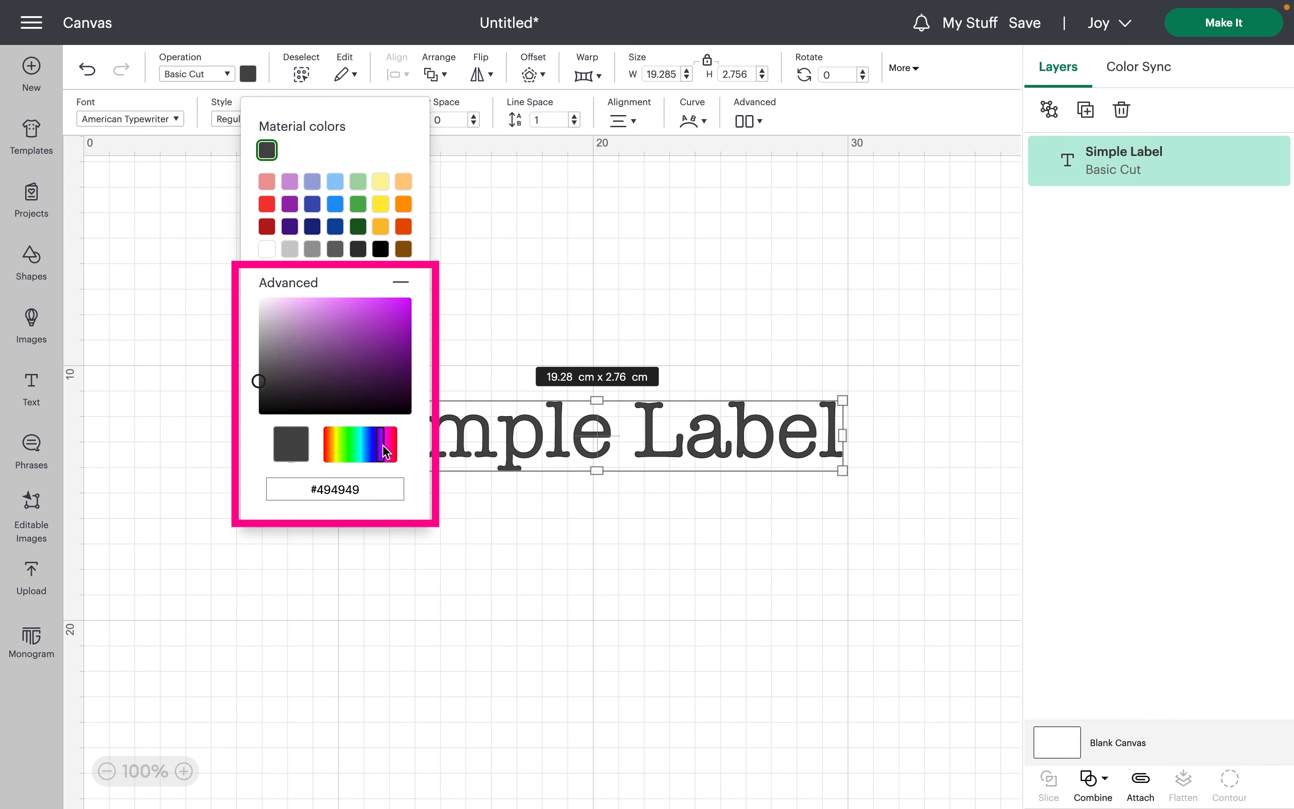
left_click_drag(384, 369, 437, 282)
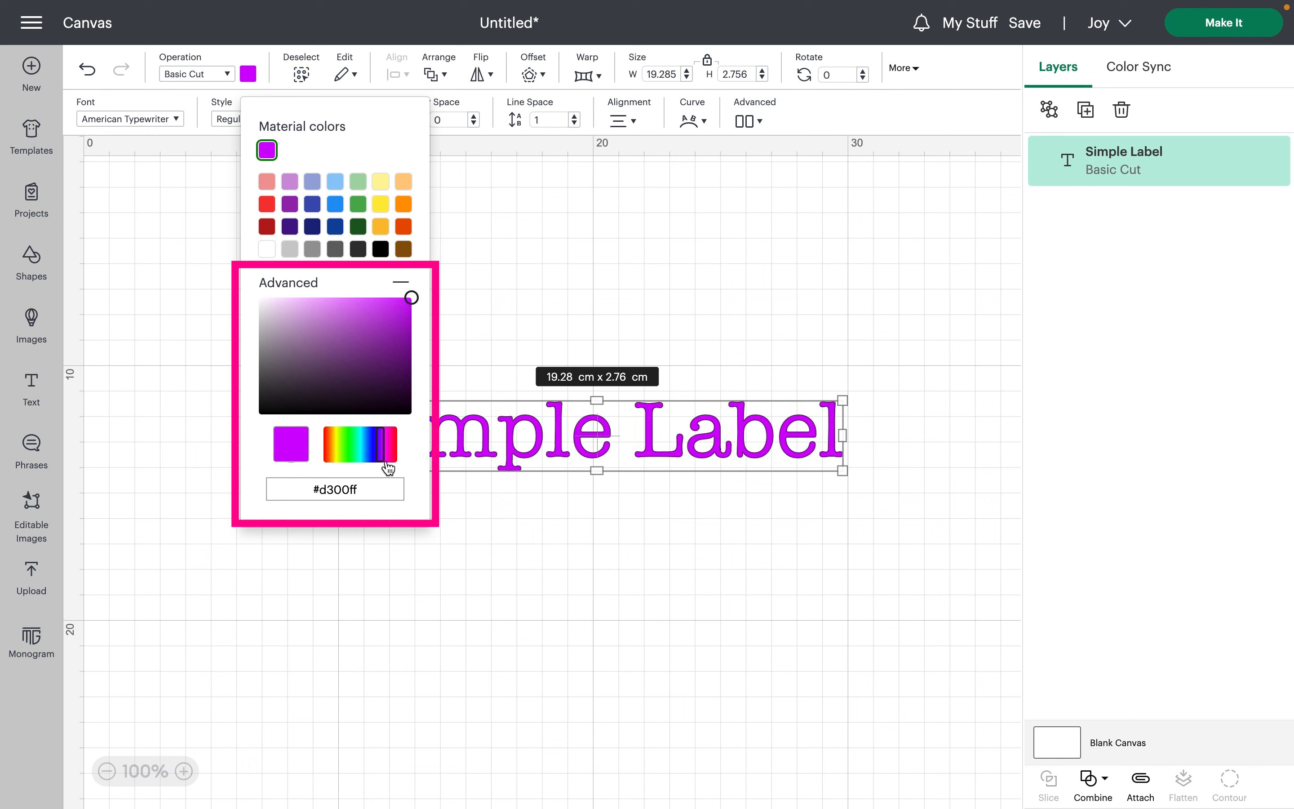
left_click_drag(384, 432, 384, 431)
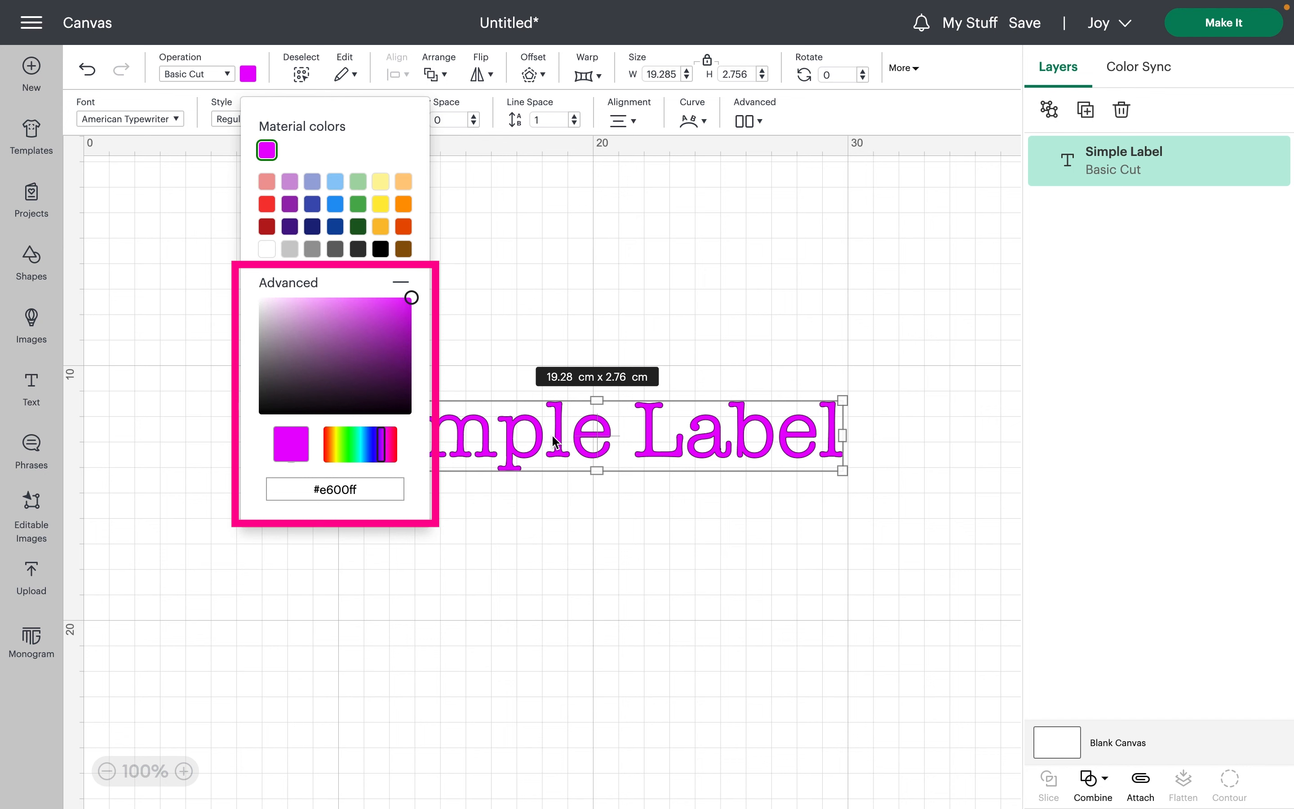
left_click(523, 230)
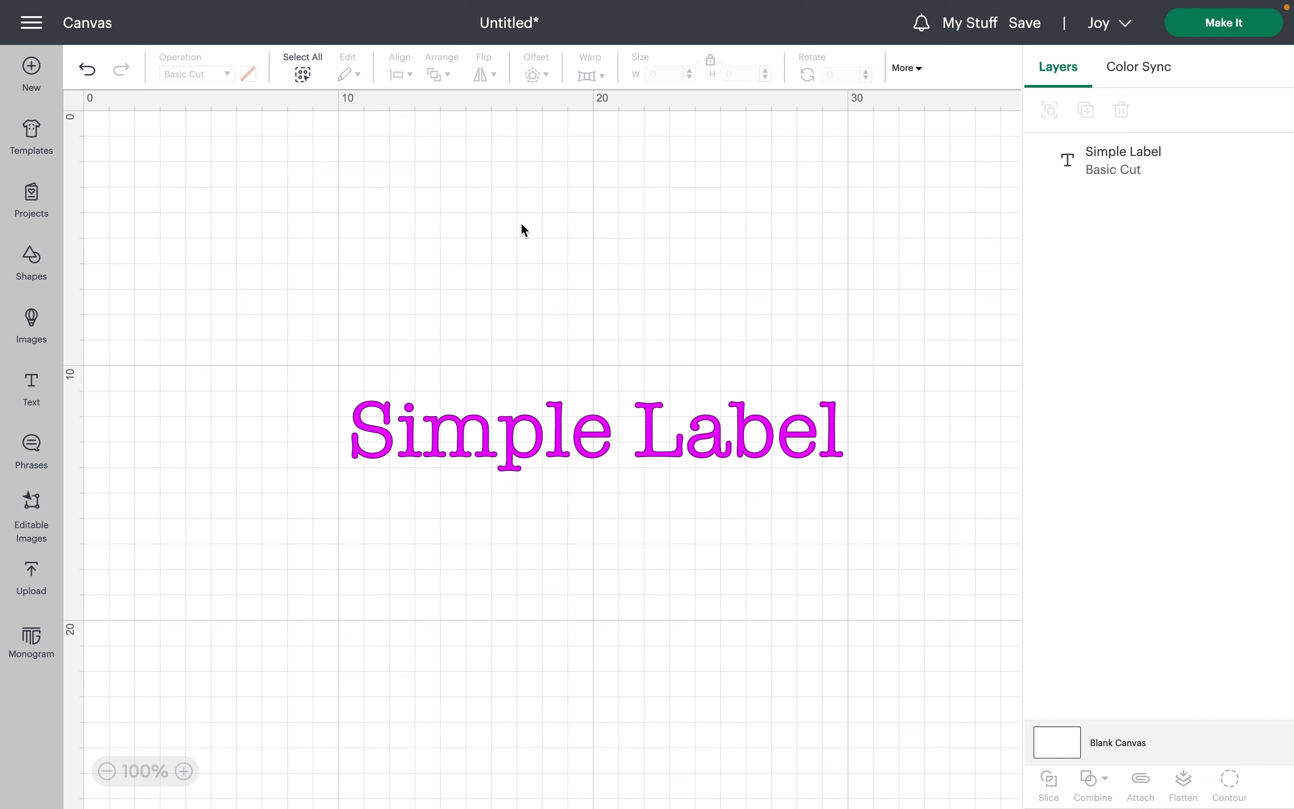
- Set the Simple Label text's width to 8 cm with its proportions locked
left_click(653, 415)
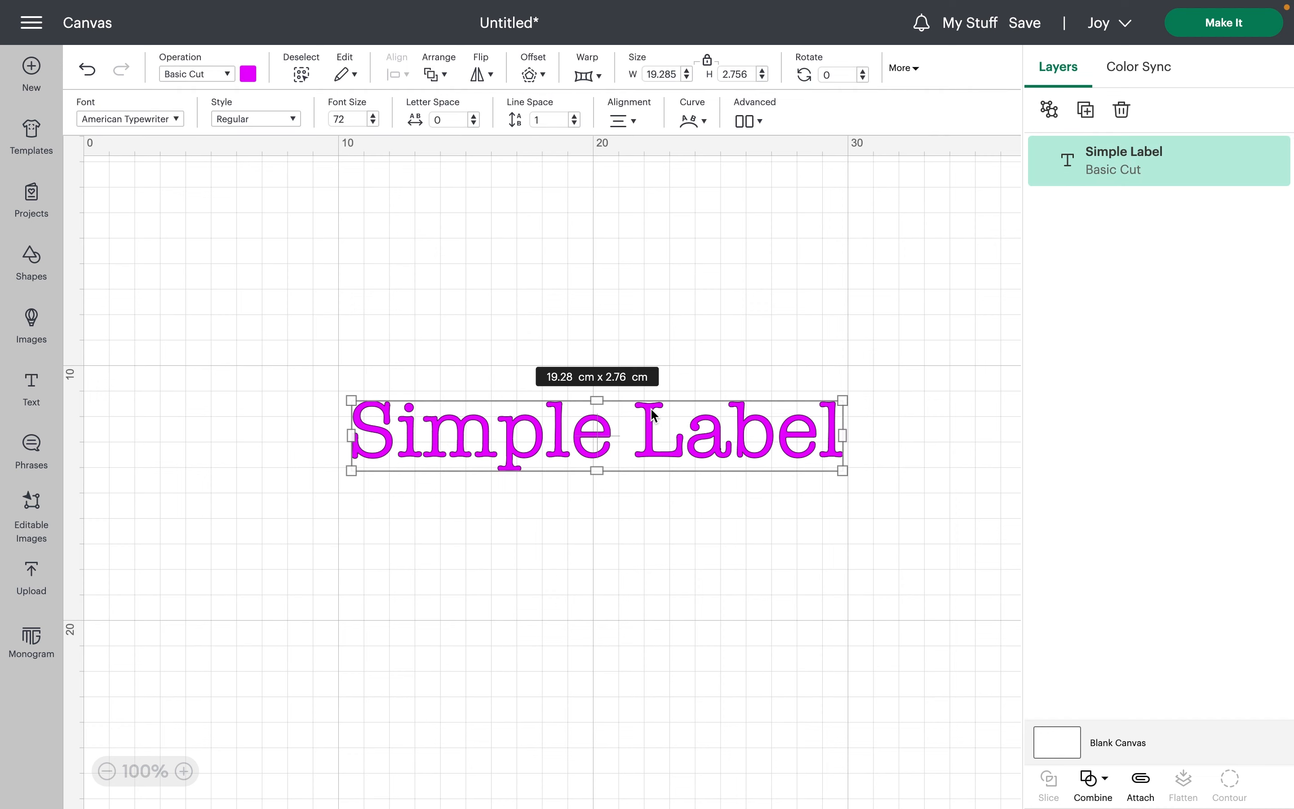
left_click(661, 74)
type("8")
key("Tab")
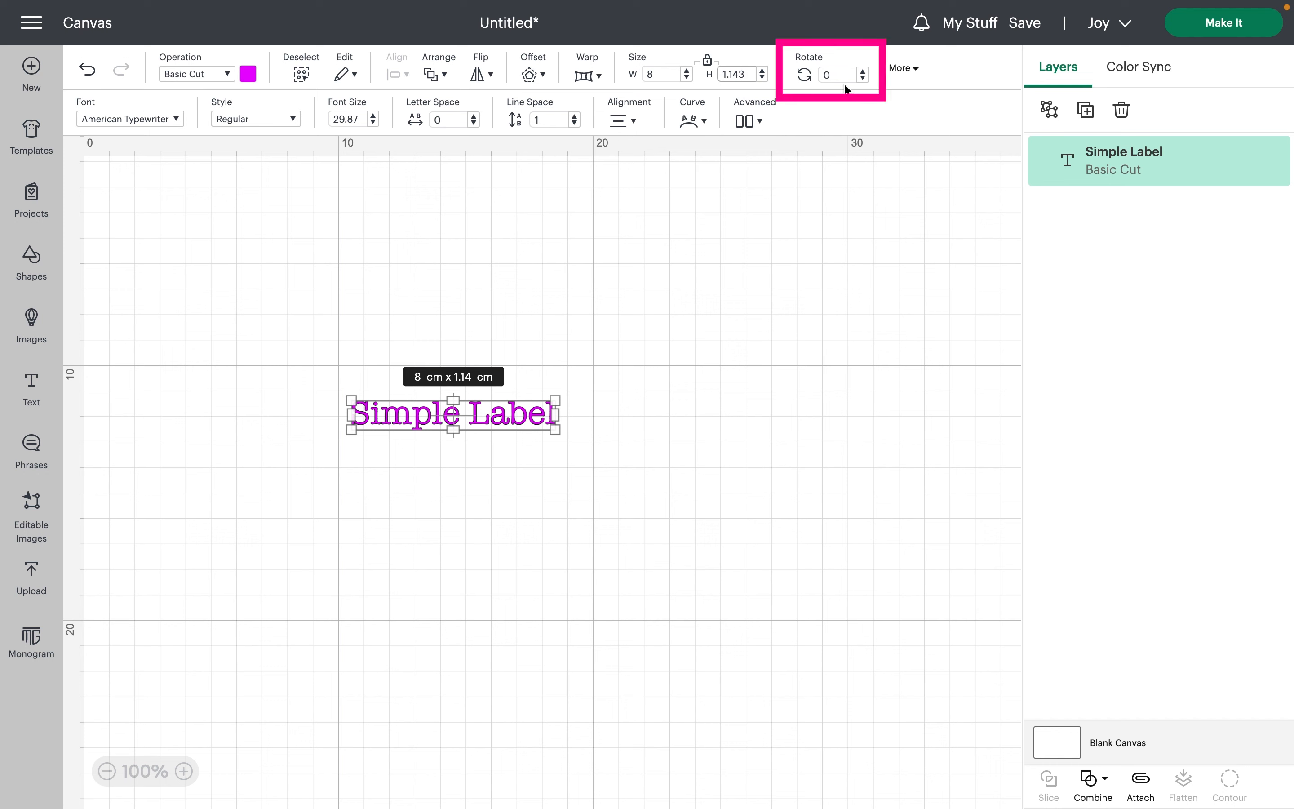
- Try rotating the text a few degrees clockwise and return its rotation to 0
left_click(864, 71)
left_click(863, 71)
left_click(863, 71)
left_click(863, 71)
left_click(864, 71)
left_click(863, 71)
left_click(864, 71)
left_click(864, 71)
left_click(863, 79)
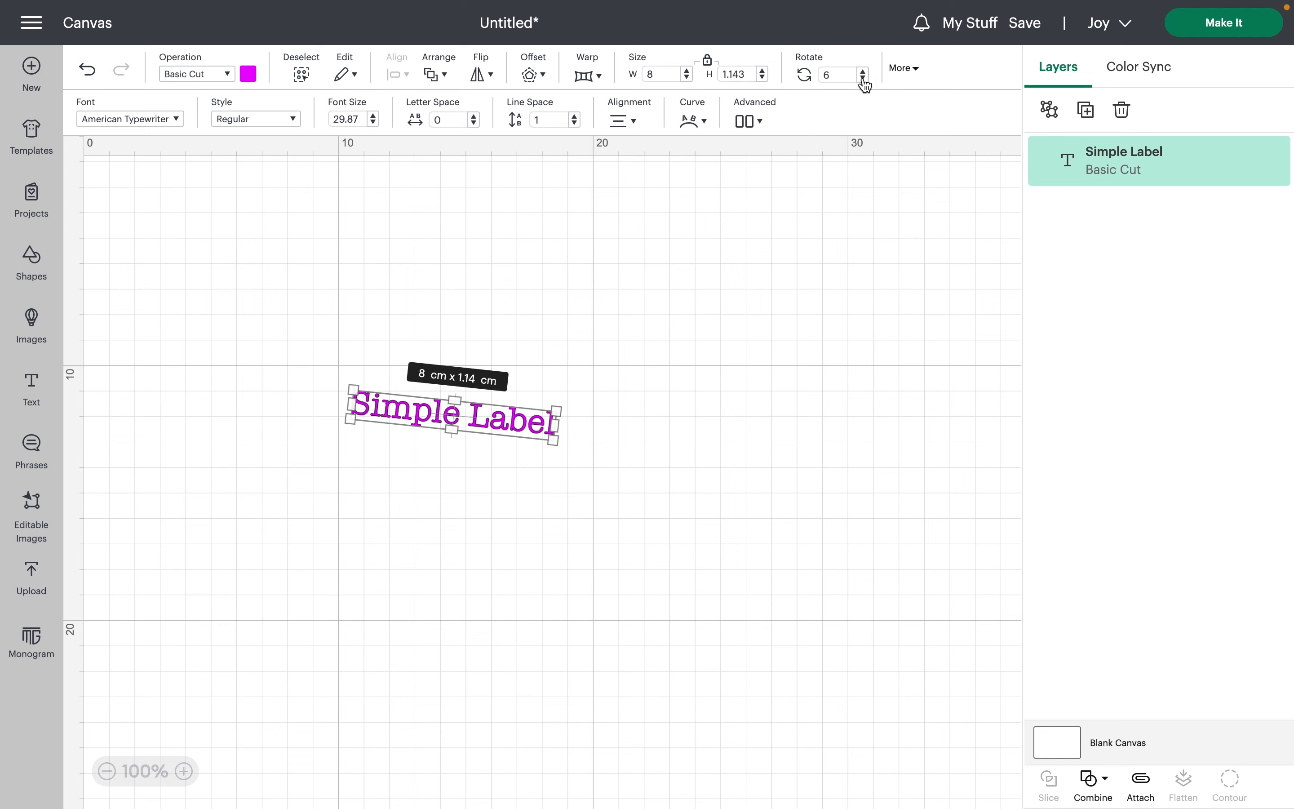
left_click(864, 78)
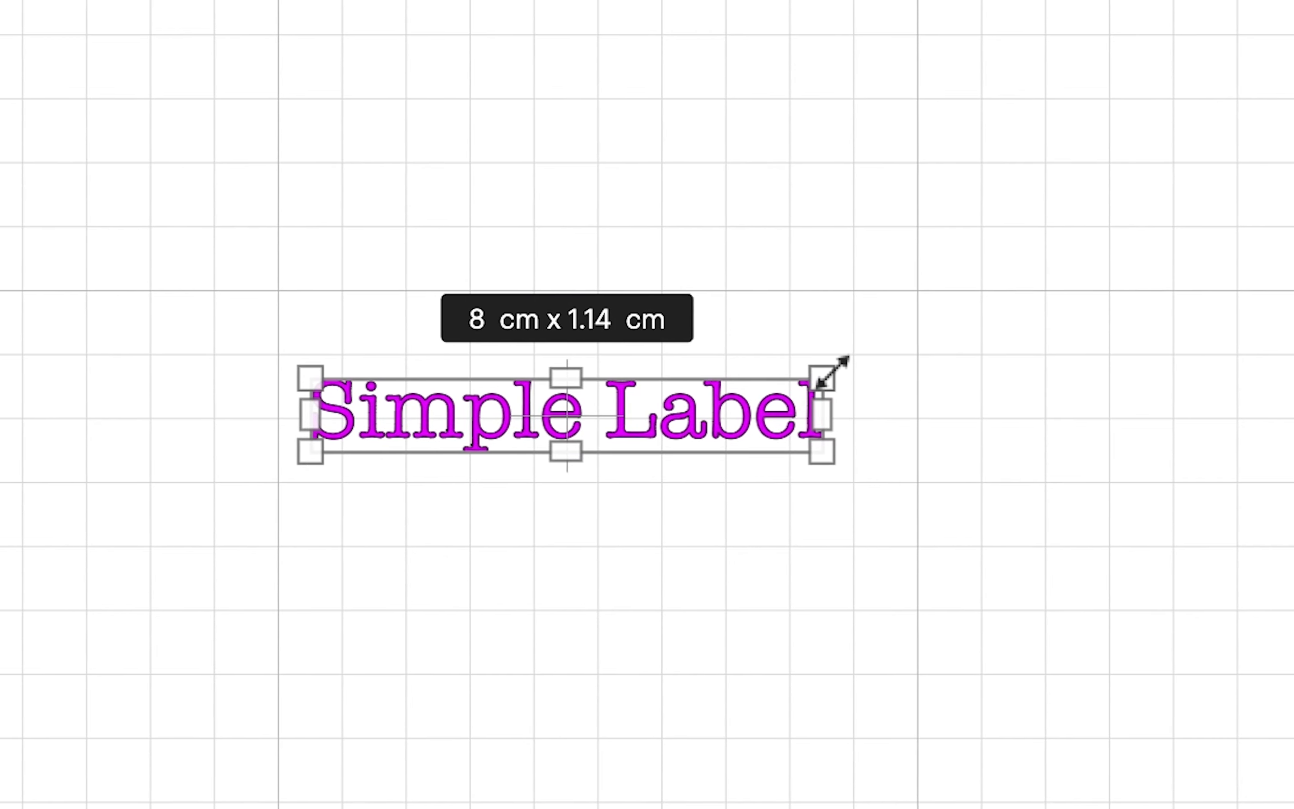
- Enlarge the text freehand to about 12.9 × 1.85 cm and rotate it freehand to about 0.13°
left_click_drag(836, 371, 808, 326)
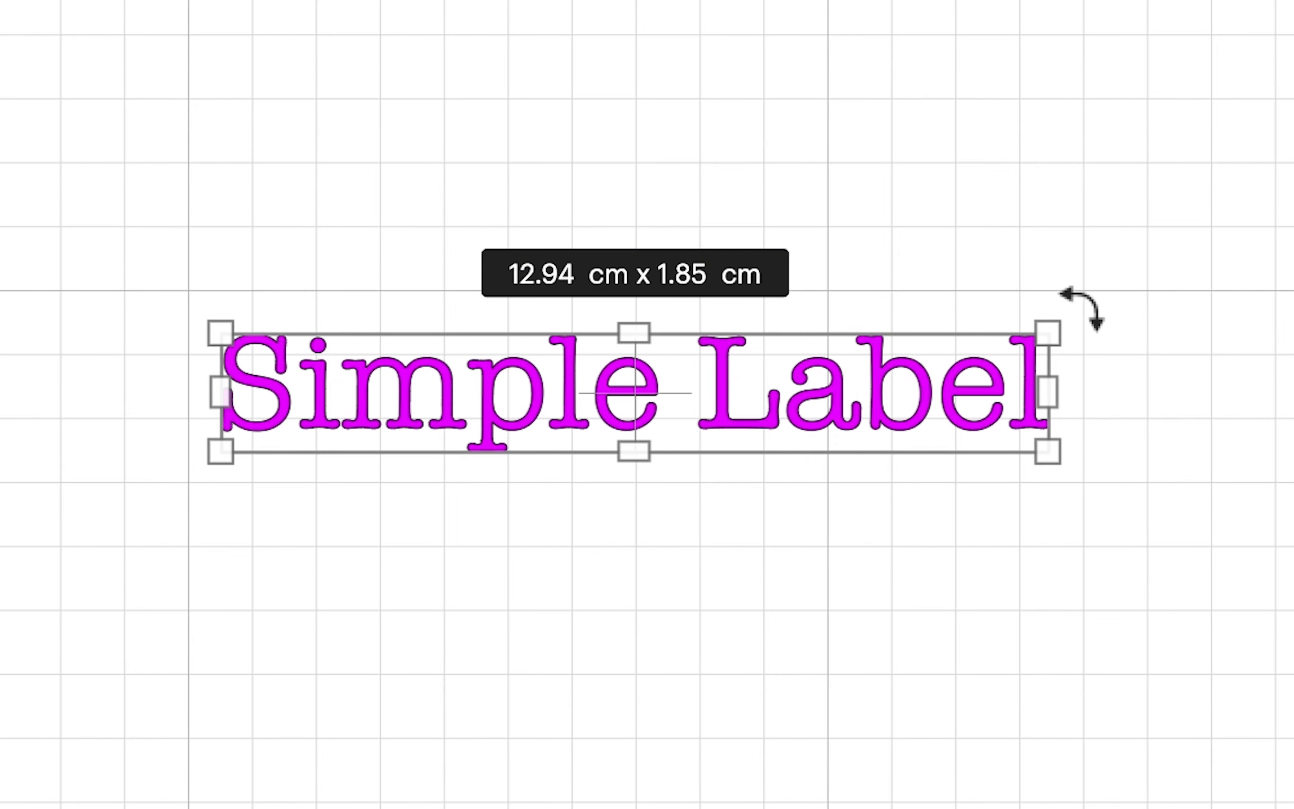
left_click_drag(1081, 308, 1115, 304)
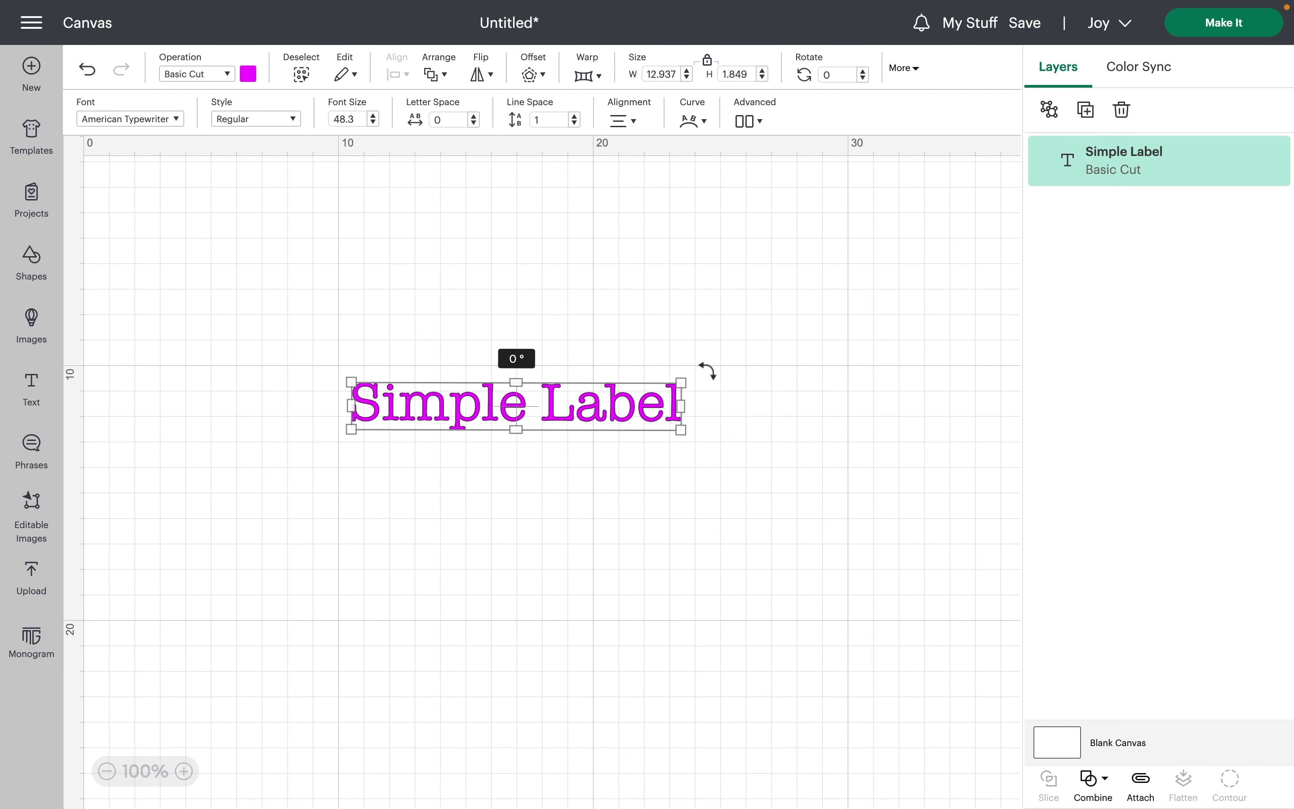
left_click_drag(707, 371, 710, 374)
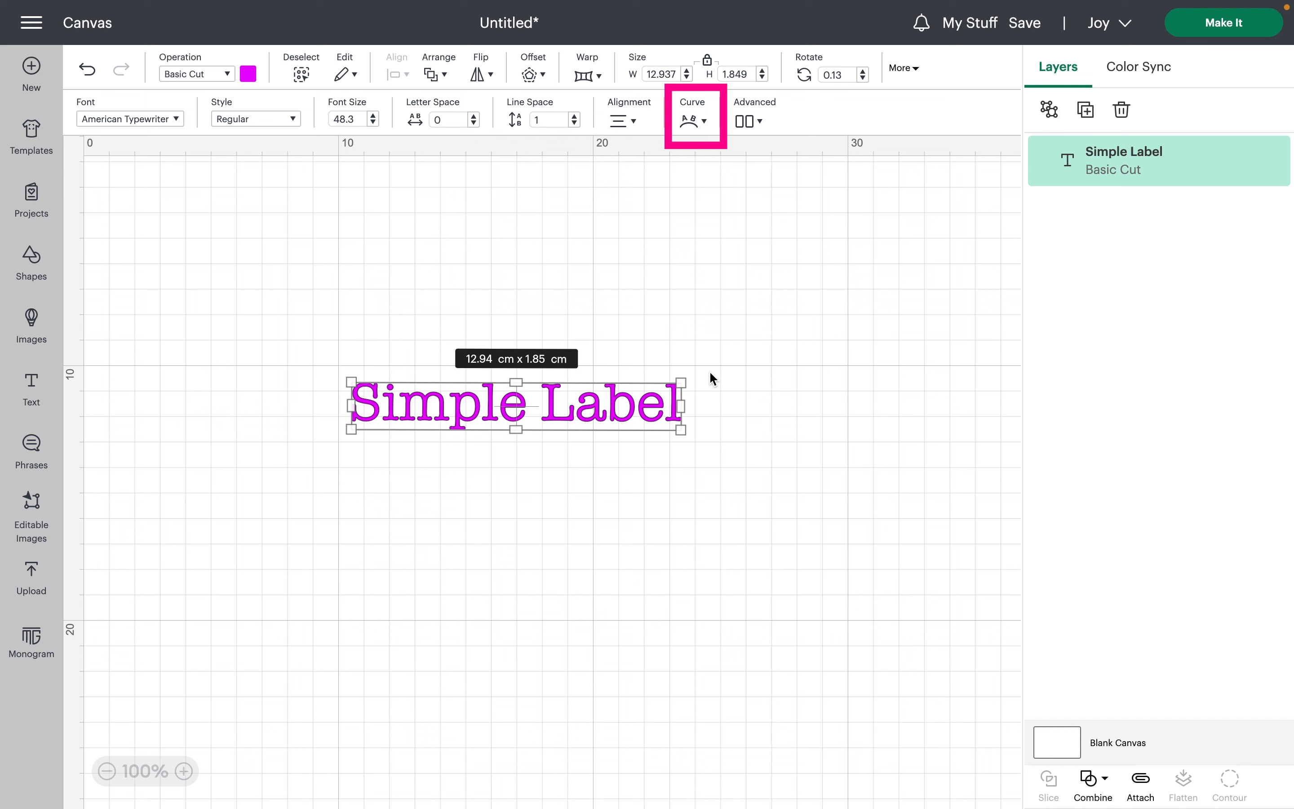
- Curve the Simple Label text into an upward arch with a curve value of 49
left_click(691, 126)
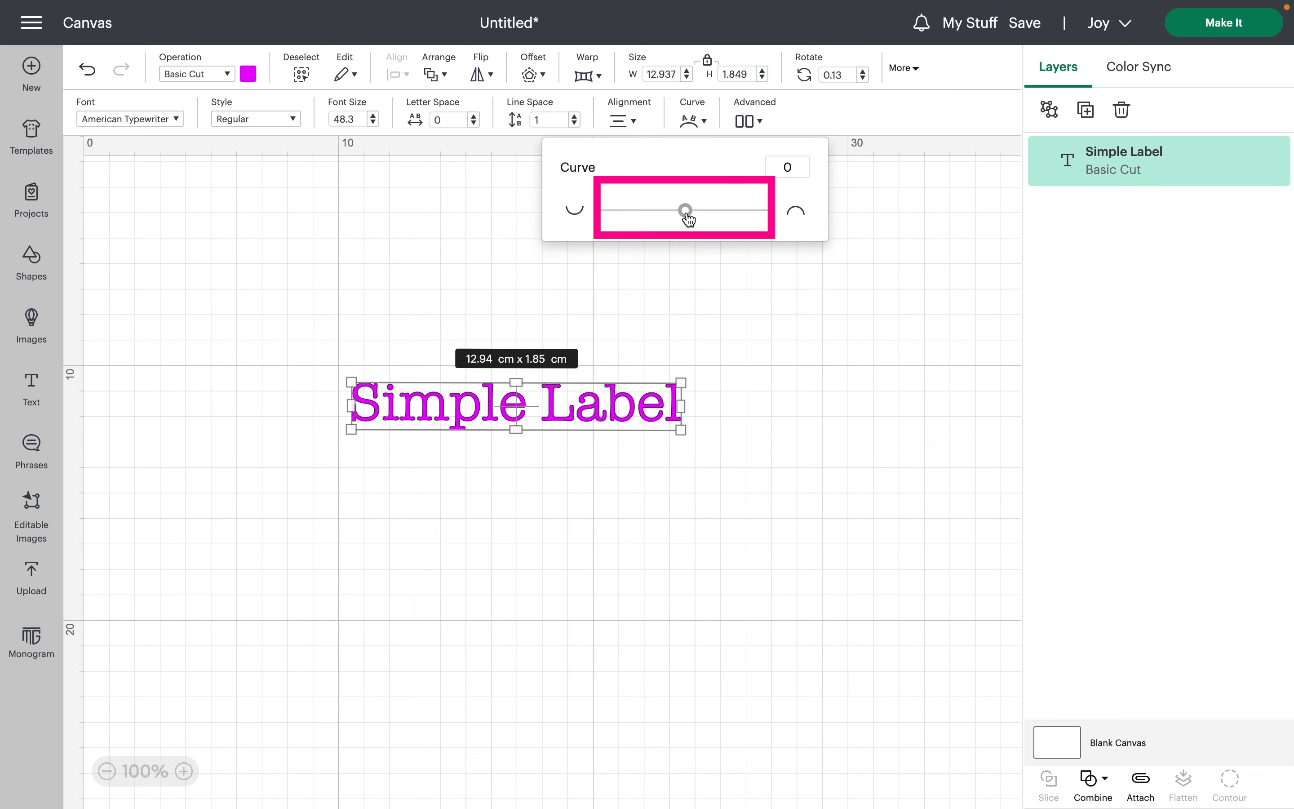
left_click_drag(689, 219, 727, 220)
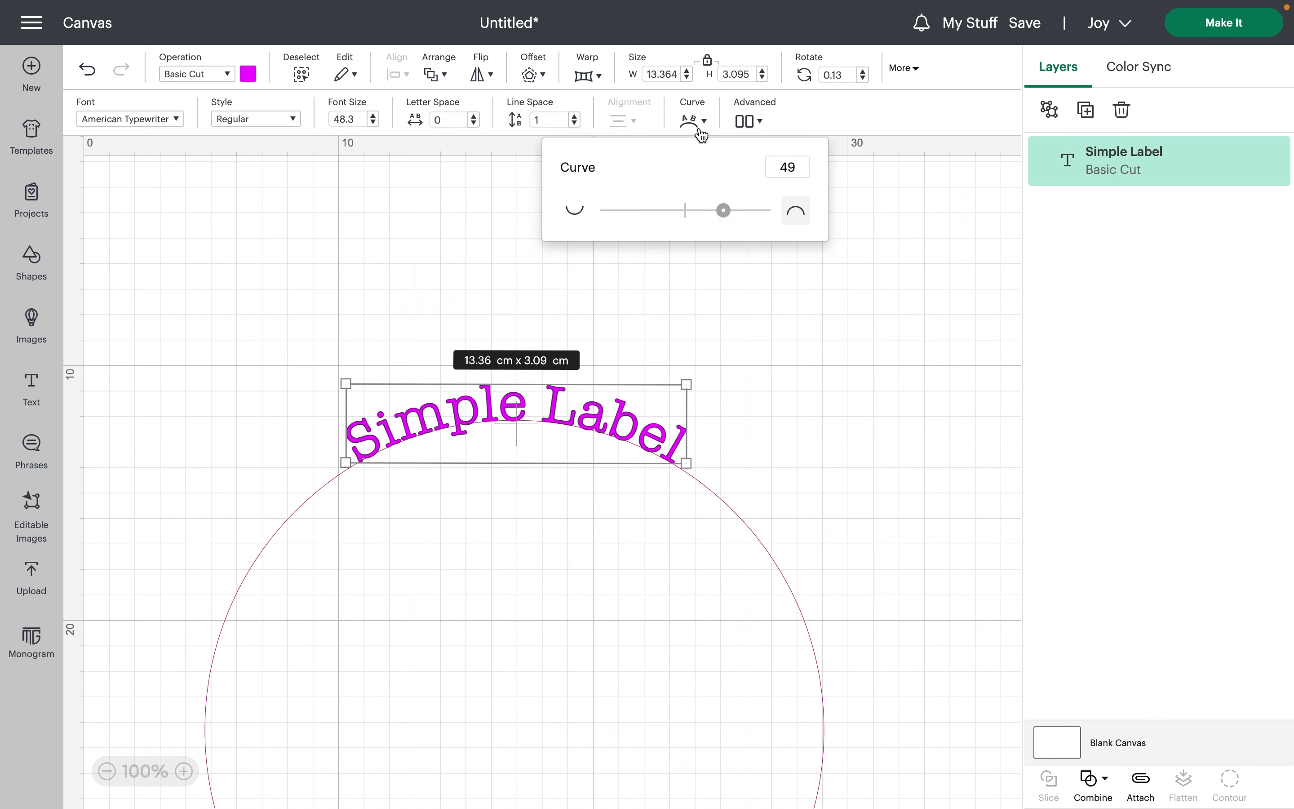
left_click(866, 204)
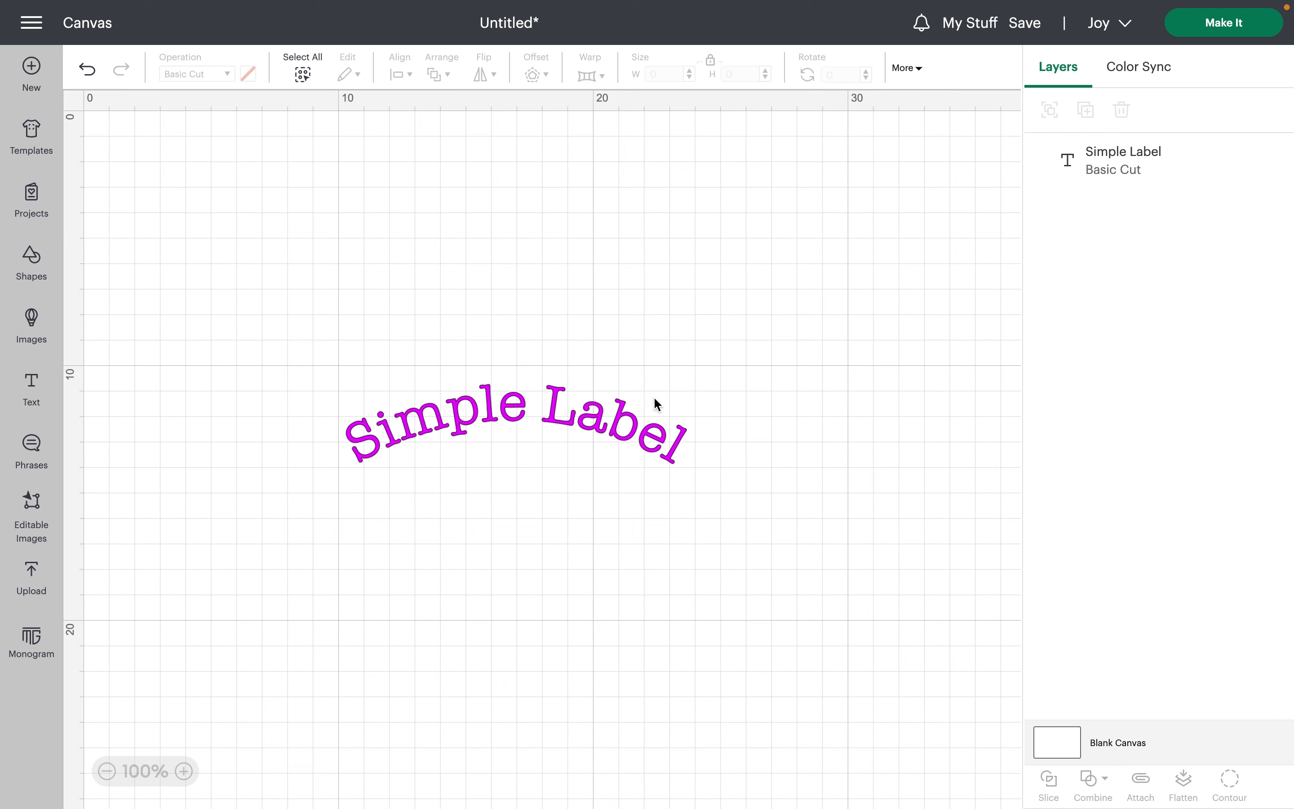
- Ungroup the curved Simple Label text to individual letters
left_click(623, 420)
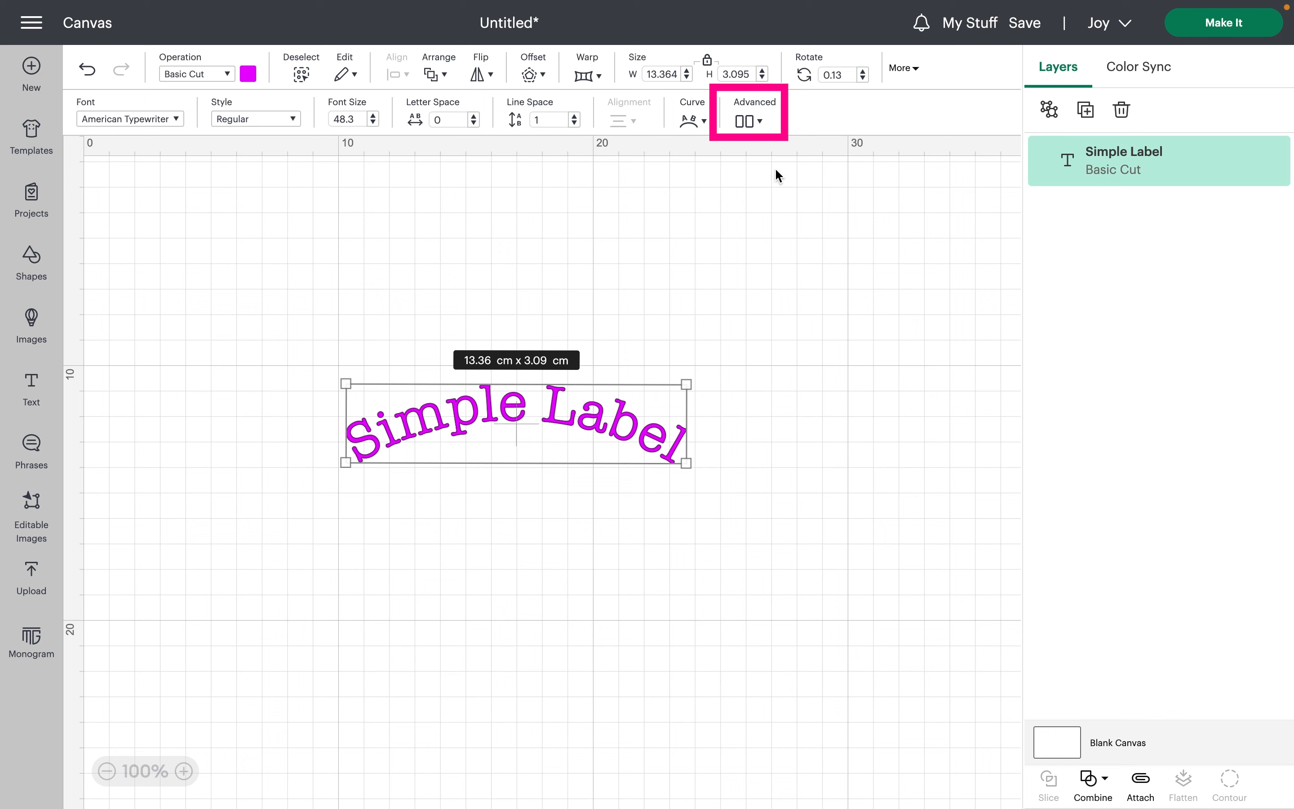
left_click(751, 121)
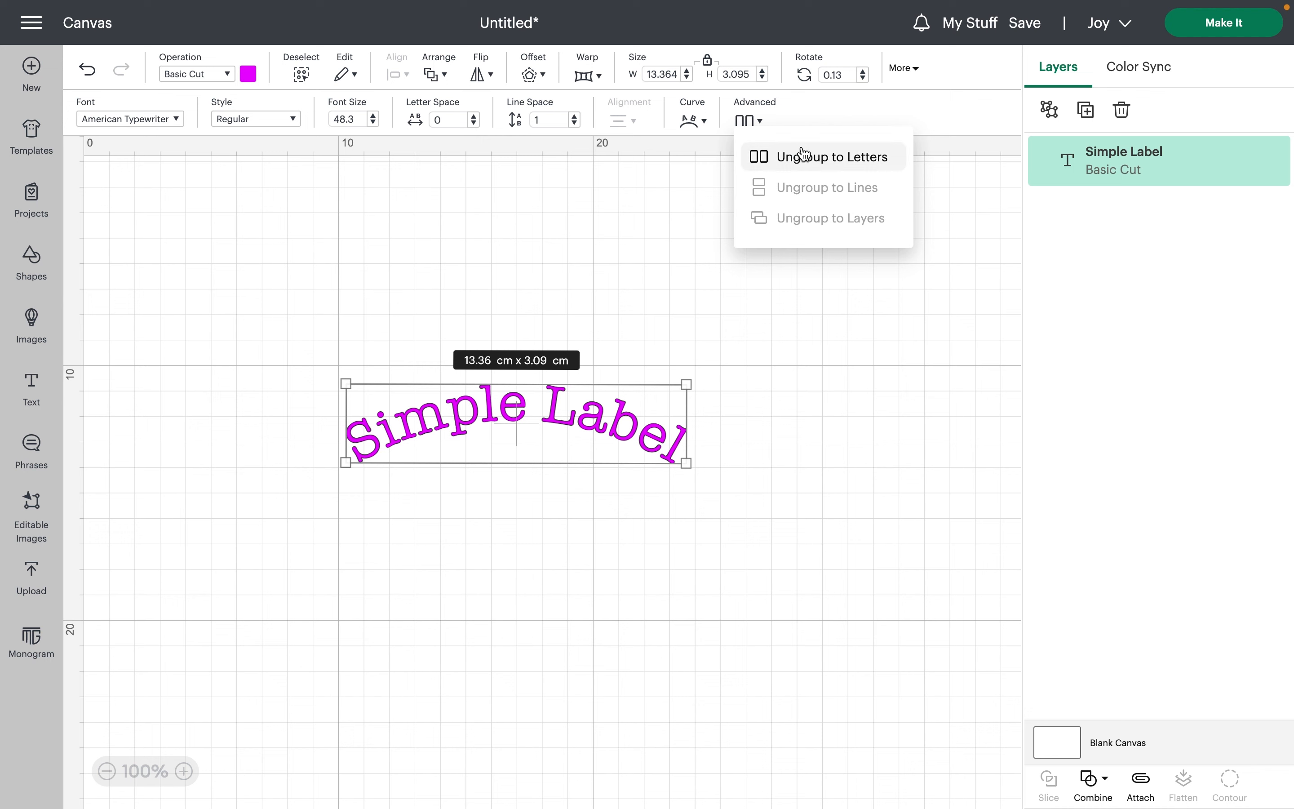
left_click(846, 157)
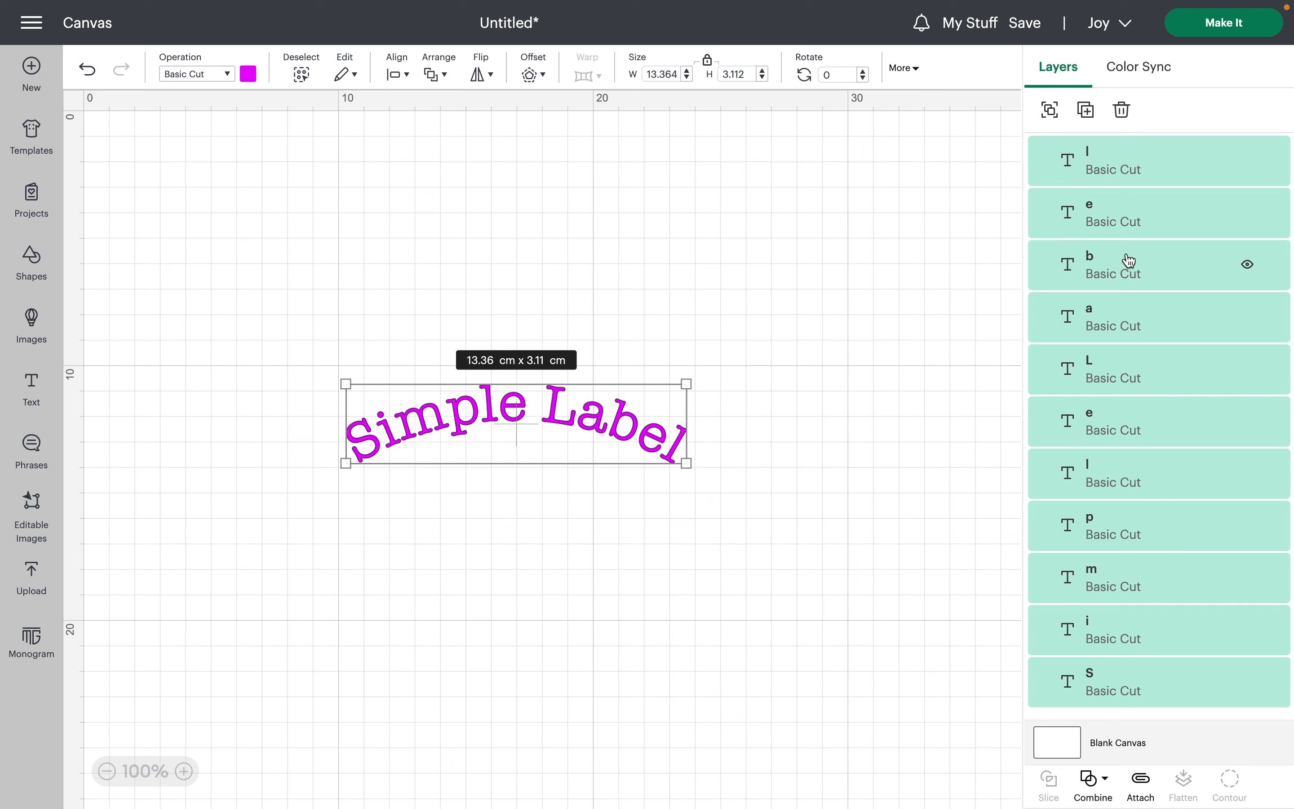
left_click(966, 280)
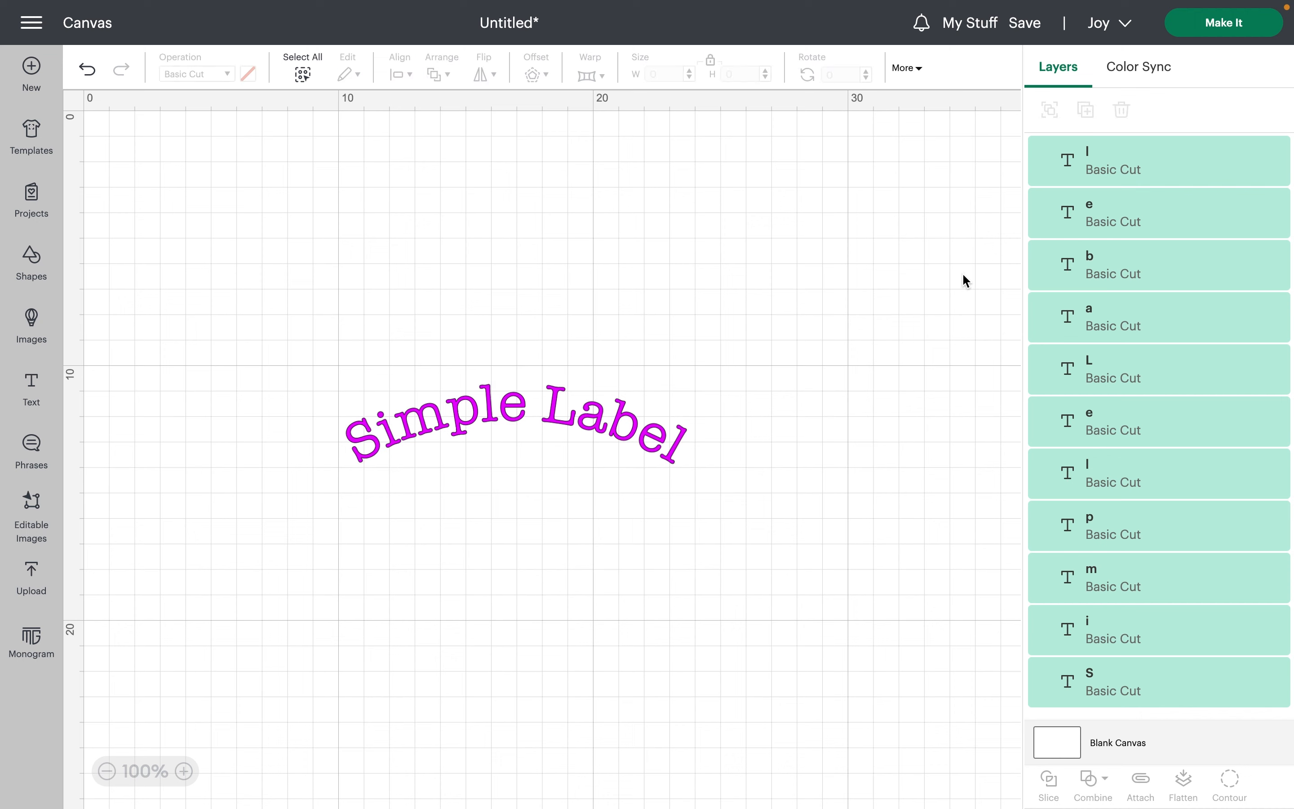
- Move the letter b of "Label" slightly upward, out of line with its neighbouring letters
left_click(623, 417)
mouse_move(631, 436)
left_mouse_down()
mouse_move(630, 426)
mouse_move(615, 461)
mouse_move(701, 359)
mouse_move(687, 385)
mouse_move(633, 423)
mouse_move(639, 399)
mouse_move(633, 414)
left_mouse_up()
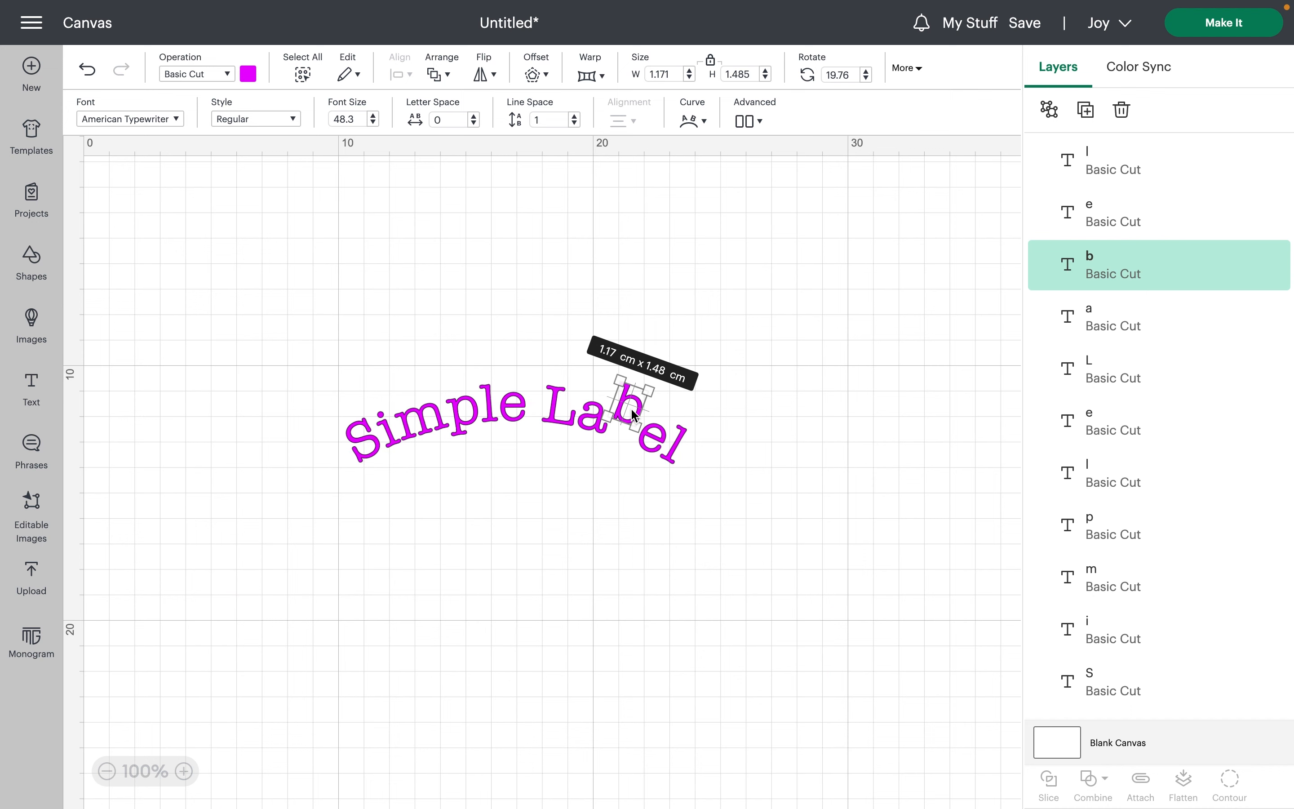
left_click(817, 385)
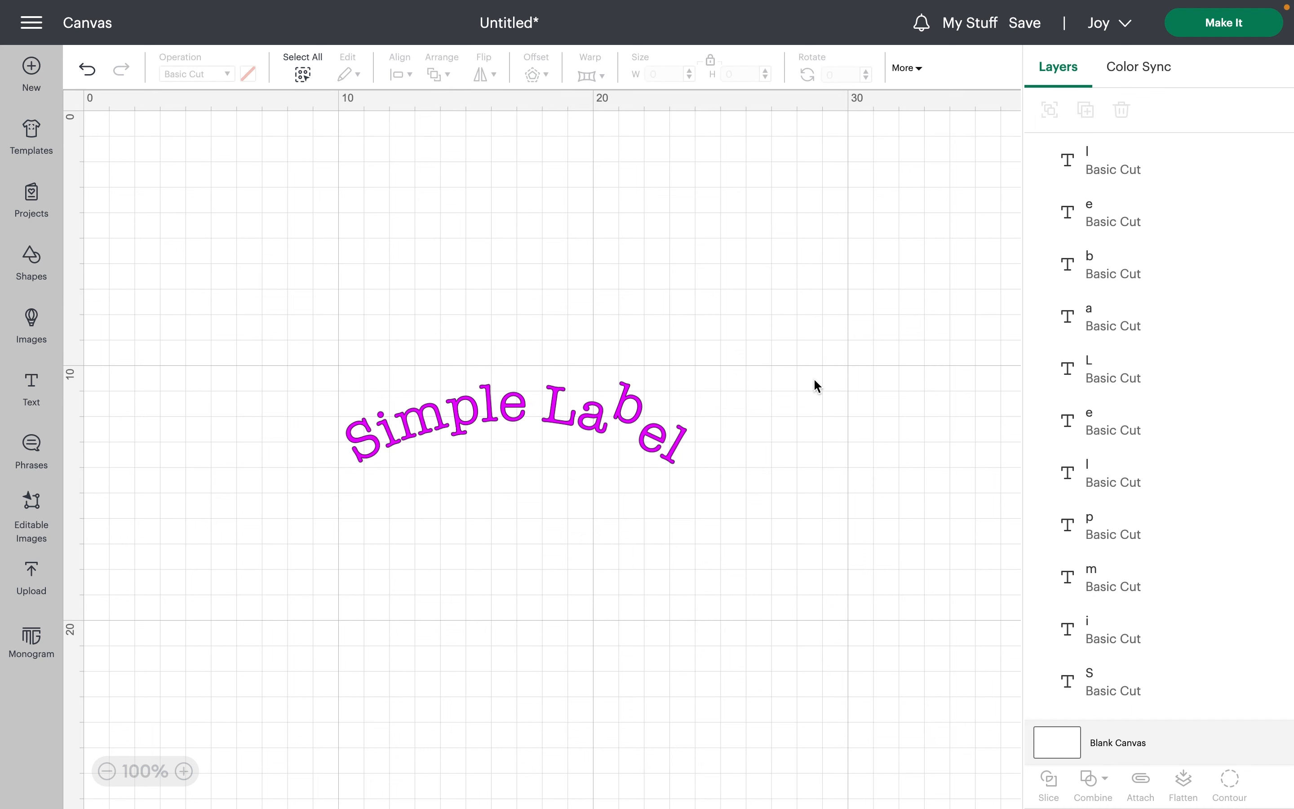
- Recolor the capital L of "Label" with the red material color #f53636
left_click(562, 423)
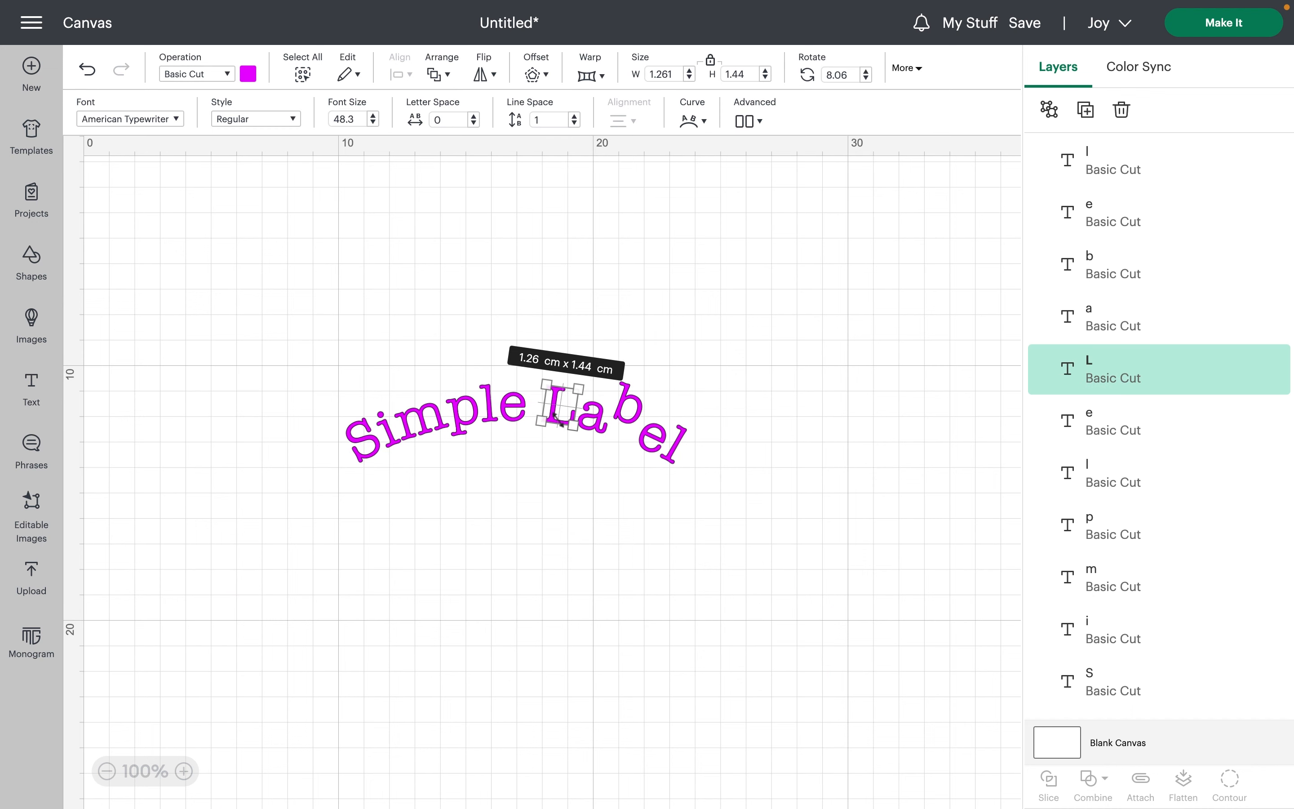
left_click(248, 74)
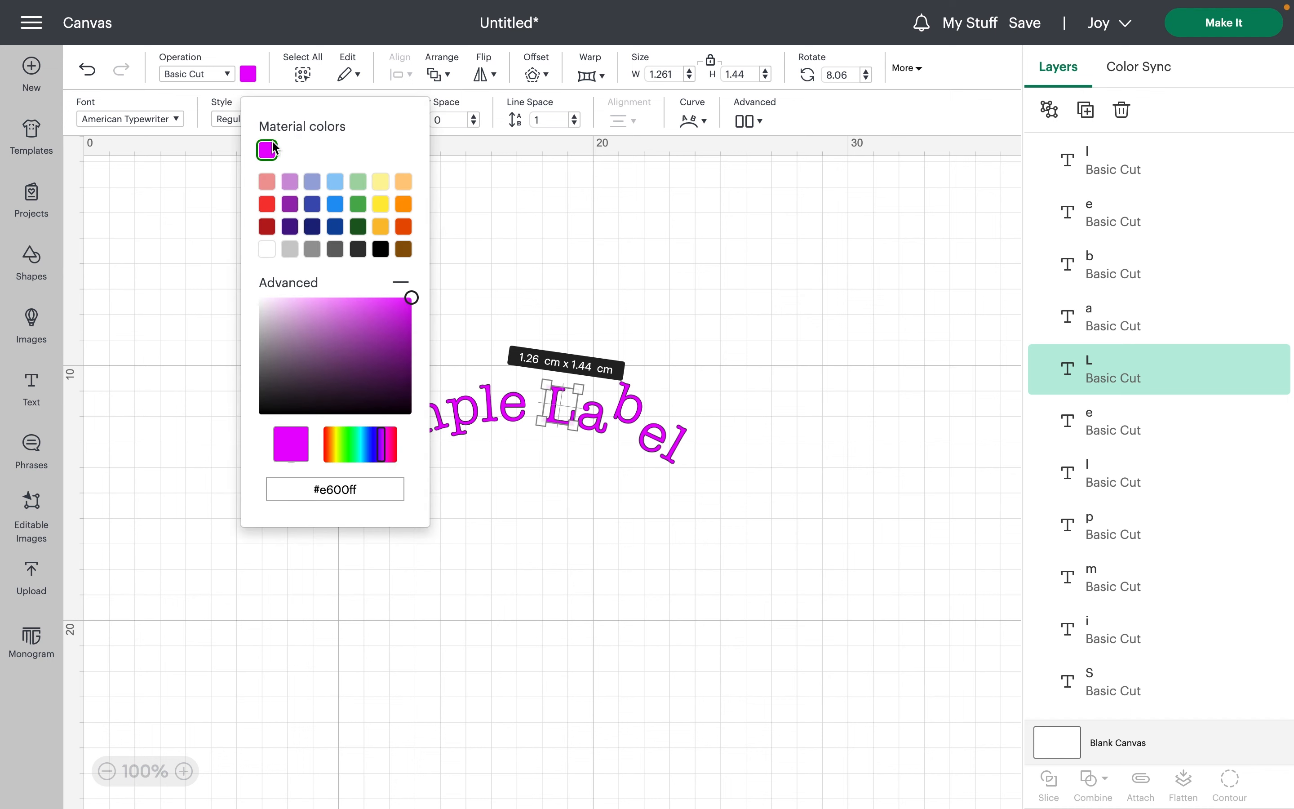
left_click(268, 208)
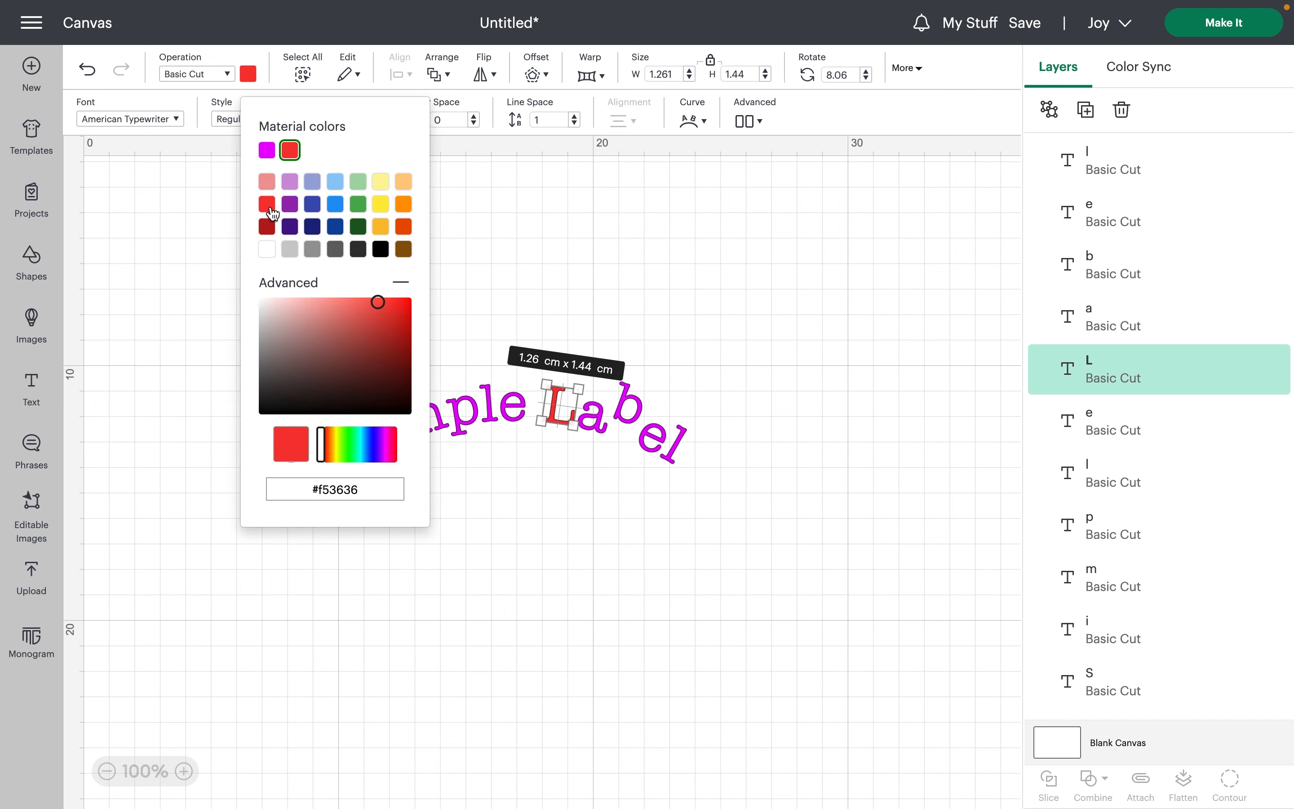
left_click(521, 221)
- Enlarge the red letter L freehand and reposition it within the word
left_click(566, 405)
left_click_drag(547, 385, 520, 345)
left_click_drag(549, 419, 573, 459)
left_click(704, 246)
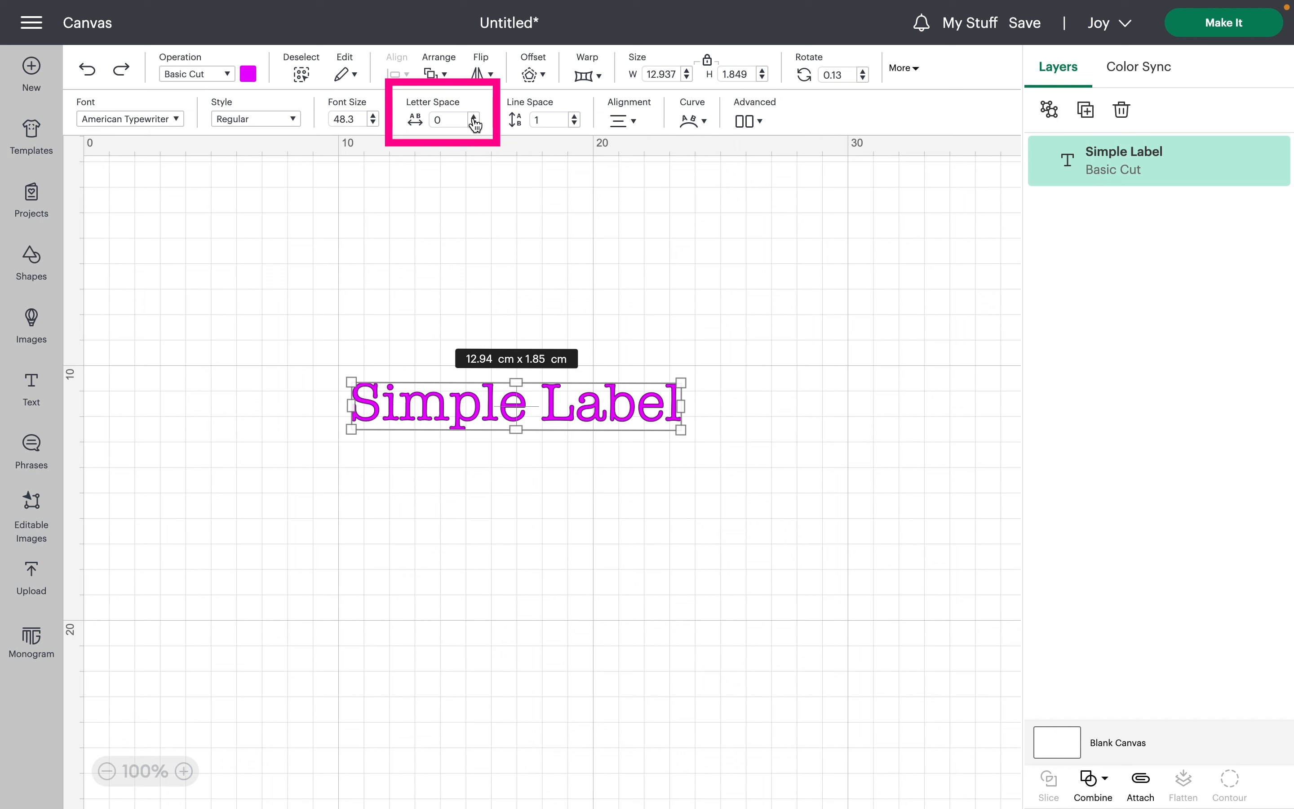
- Increase the letter spacing of the straight Simple Label text to 1.9
left_click(475, 118)
left_click(475, 118)
left_click(475, 118)
left_click(475, 118)
left_click(475, 118)
left_click(475, 118)
left_click(474, 118)
left_click(475, 118)
left_click(475, 118)
left_click(475, 117)
left_click(474, 118)
left_click(475, 118)
left_click(475, 118)
left_click(475, 118)
left_click(474, 117)
left_click(474, 118)
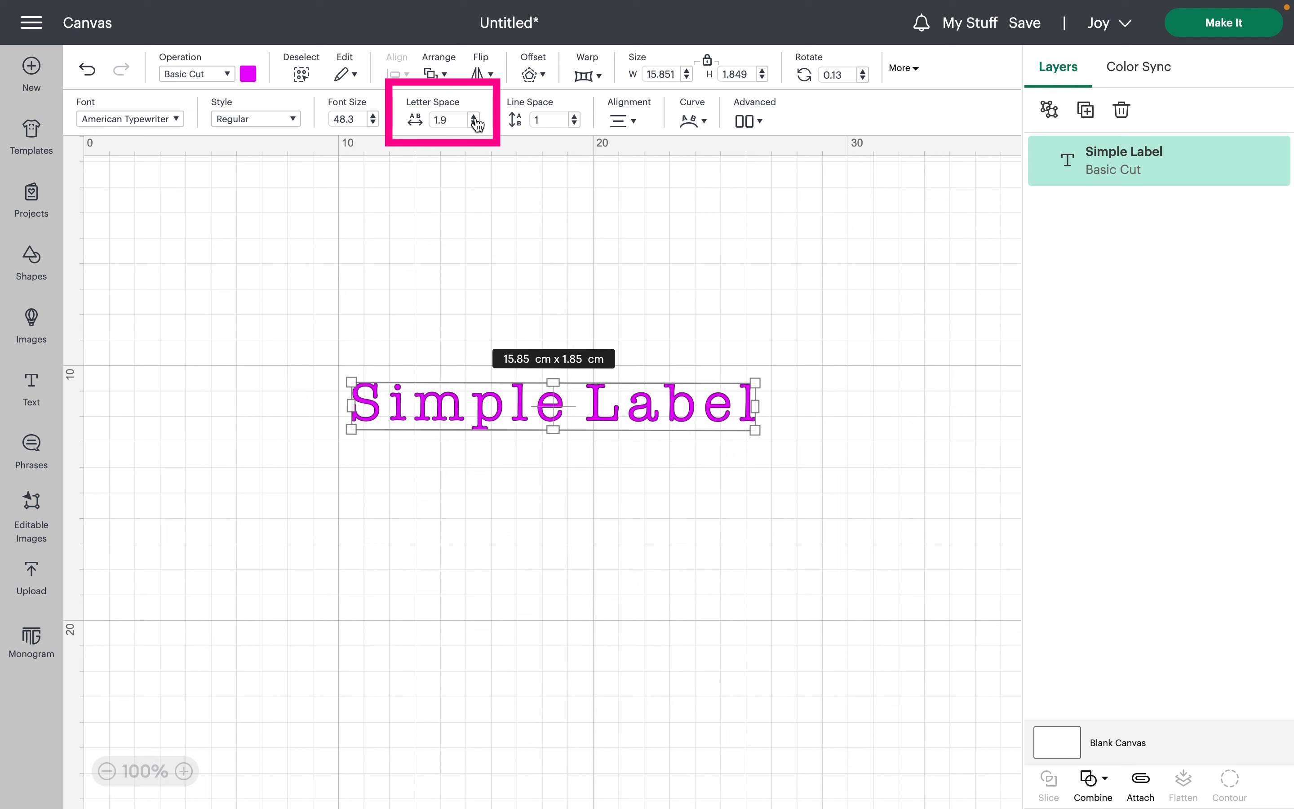
- Reduce the letter spacing of the Simple Label text back to 0
left_click(474, 123)
left_click(475, 123)
left_click(474, 123)
left_click(474, 123)
left_click(475, 124)
left_click(475, 123)
left_click(475, 123)
left_click(475, 123)
left_click(475, 123)
left_click(475, 123)
left_click(475, 123)
left_click(475, 123)
left_click(475, 123)
left_click(475, 123)
left_click(475, 123)
left_click(475, 123)
left_click(475, 123)
left_click(474, 124)
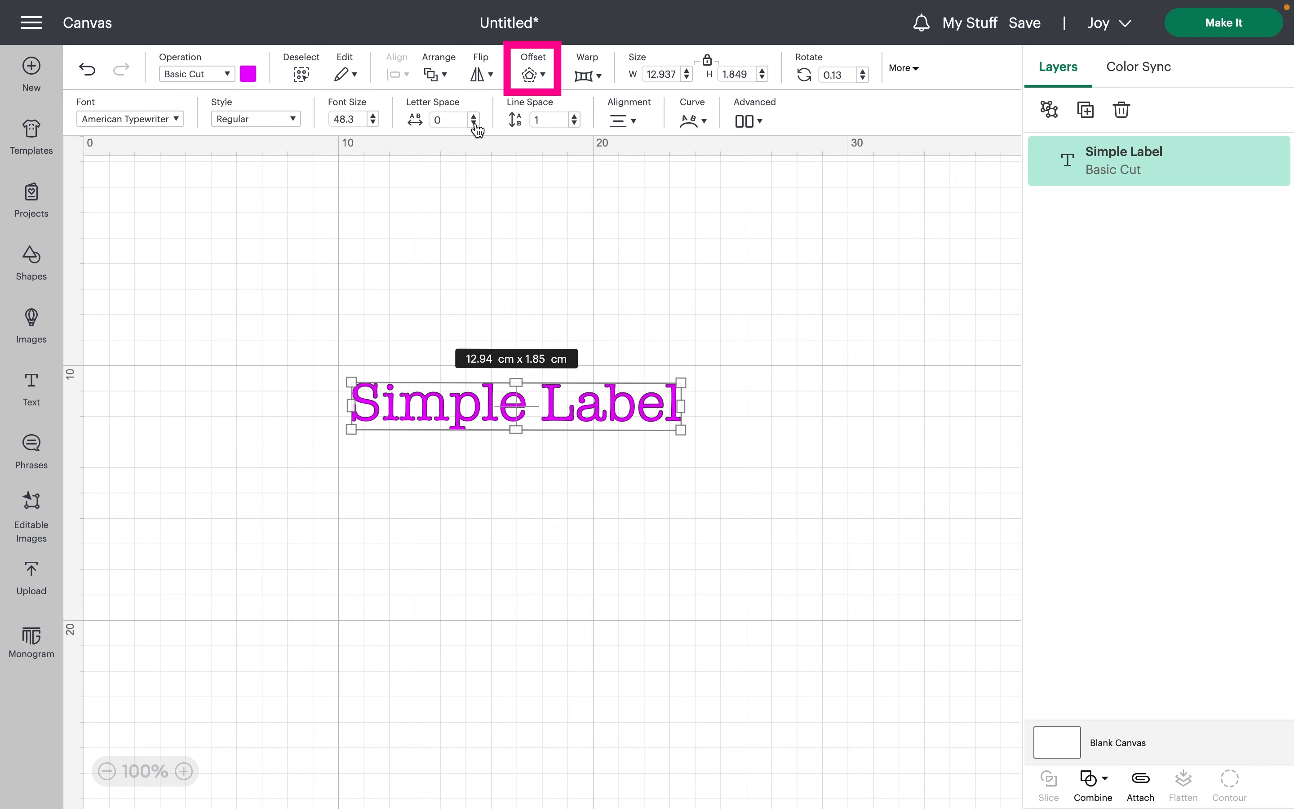
- Try offset distances of 0.318 and 0.212 cm around the Simple Label text and apply a welded, round-cornered offset of 0.564 cm
left_click(539, 78)
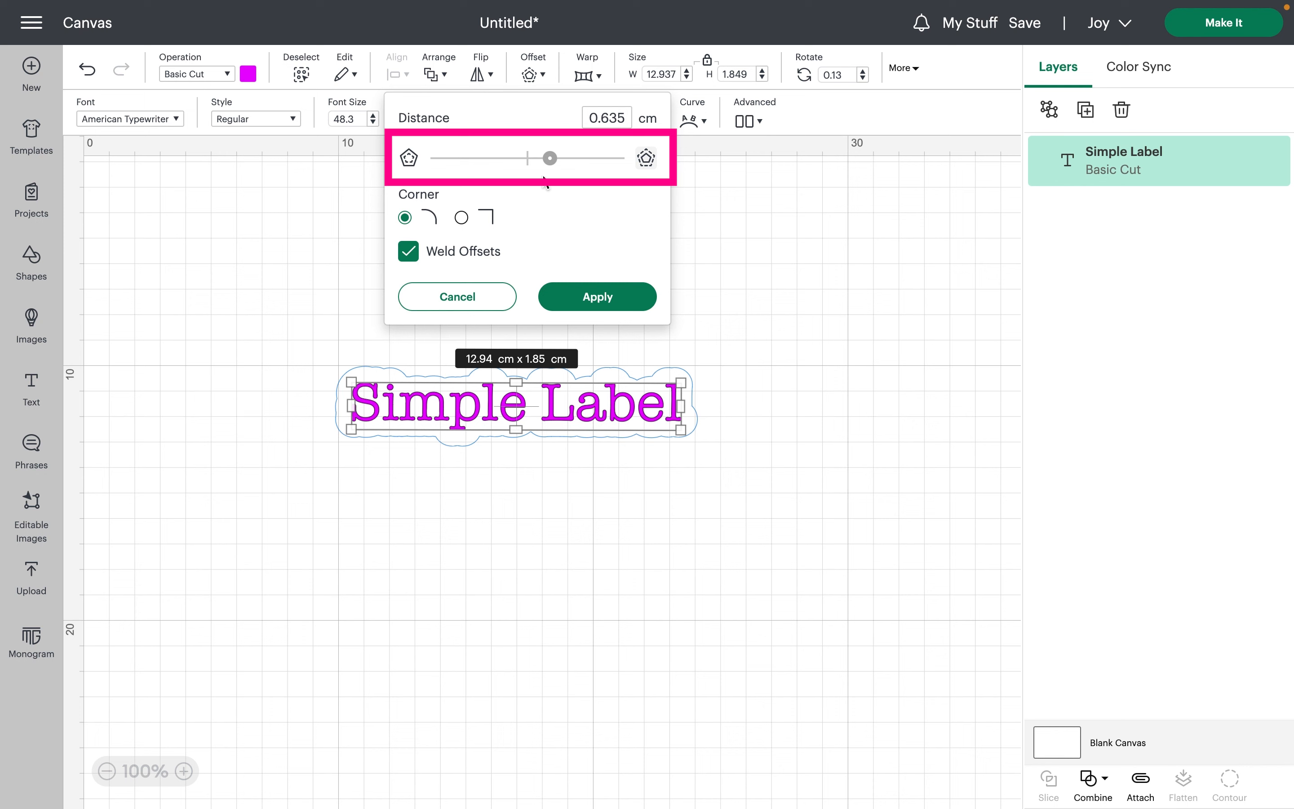
left_click_drag(552, 168, 542, 166)
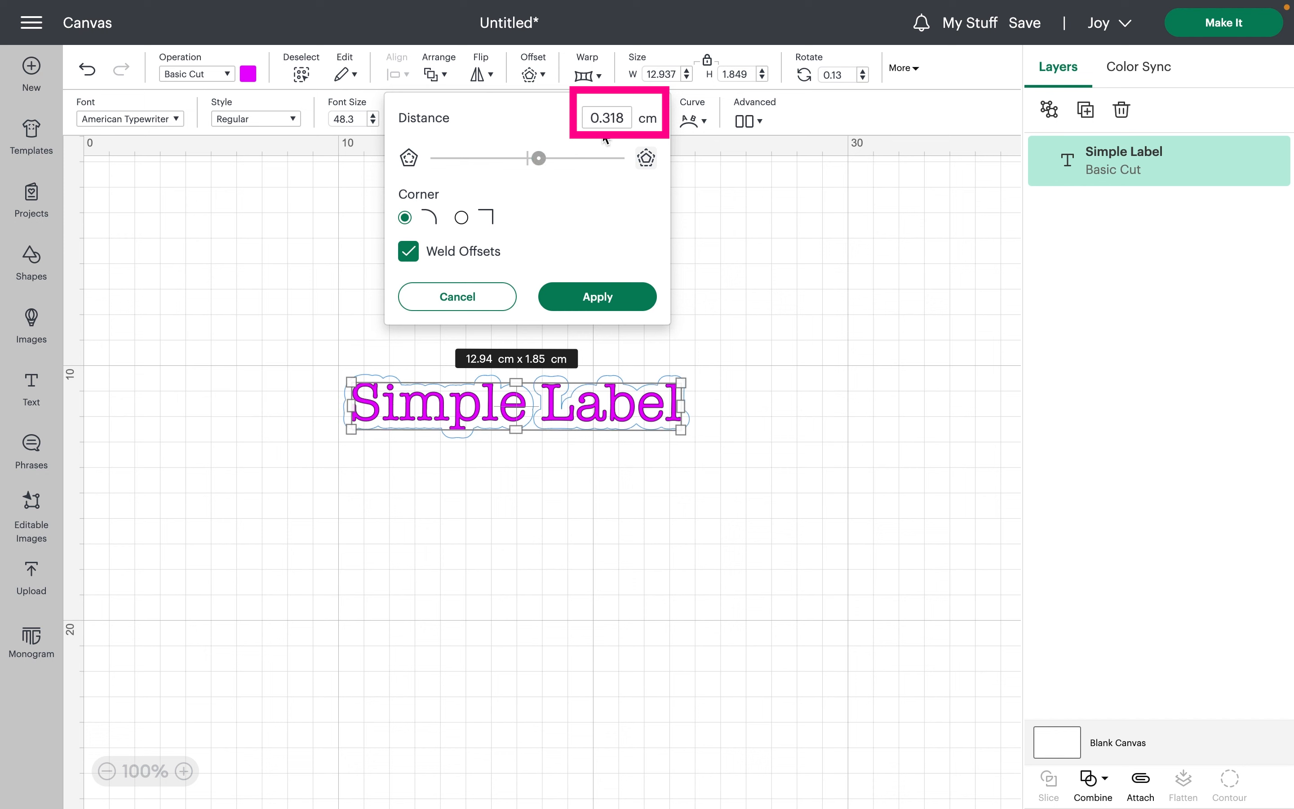
double_click(603, 117)
type("0.212")
key("Return")
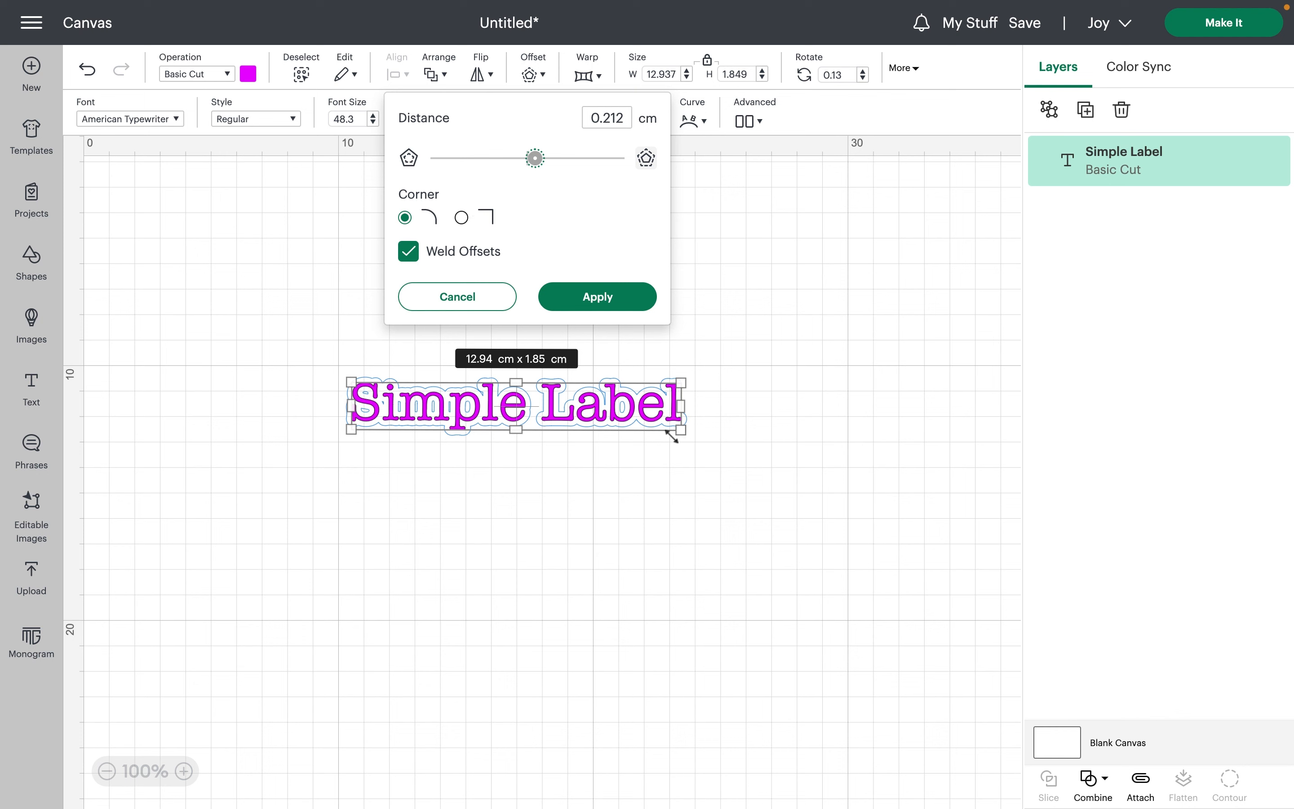
left_click_drag(535, 158, 549, 159)
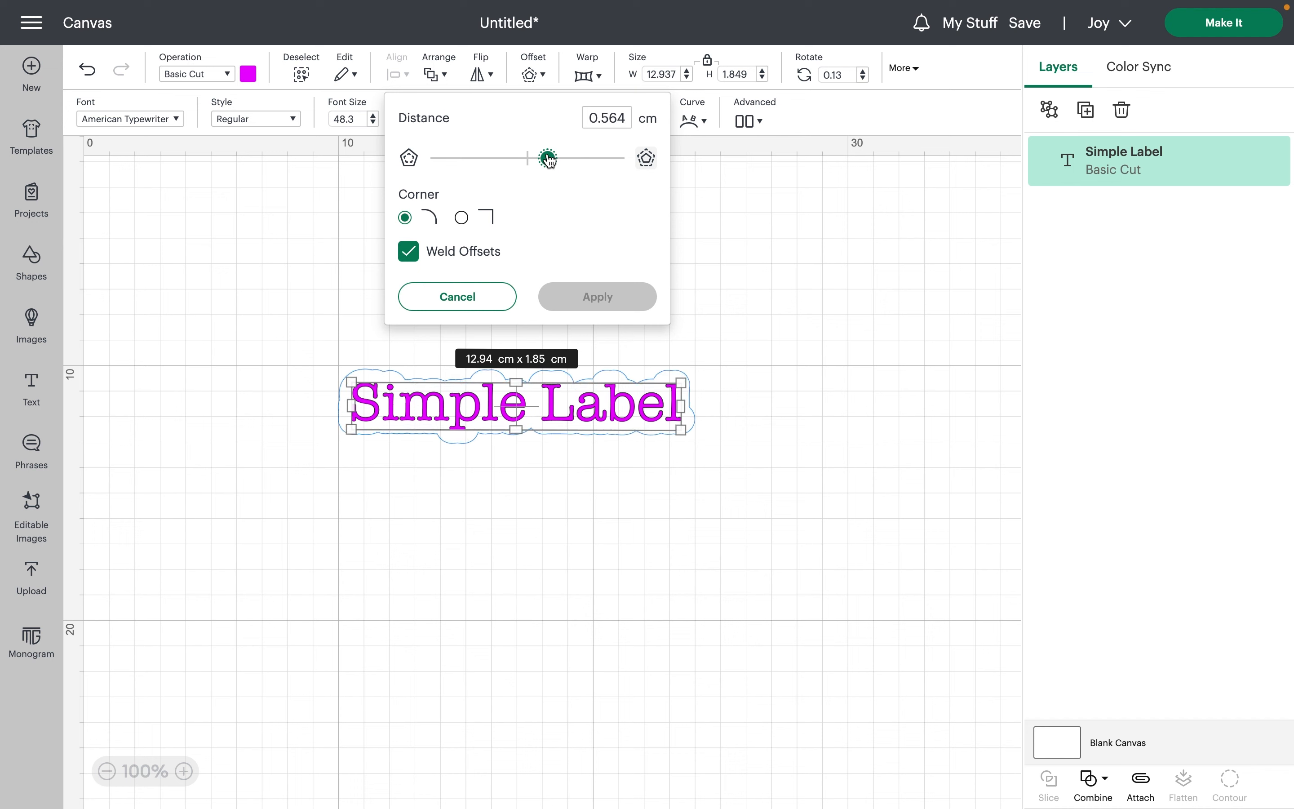
left_click(593, 295)
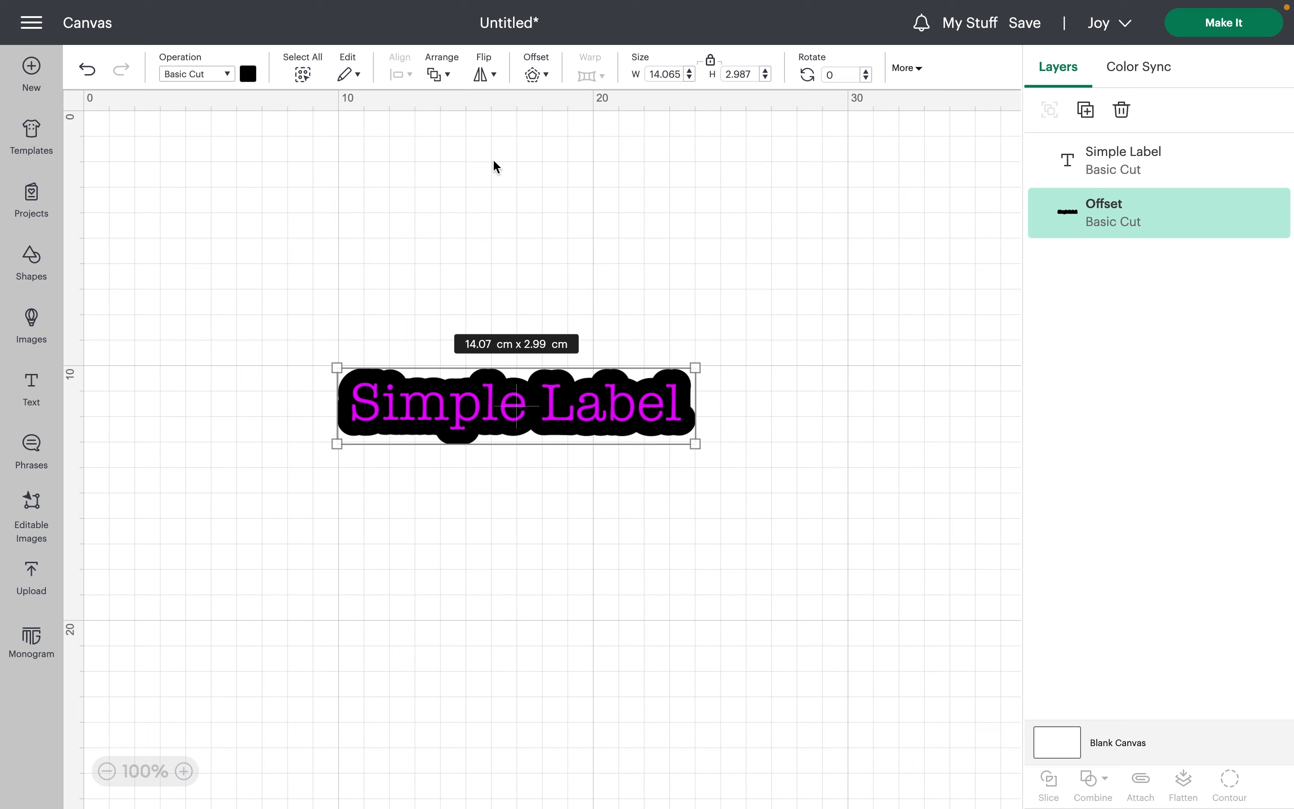
- Recolor the offset shape behind the Simple Label text white (#ffffff) and delete the shape
left_click(248, 75)
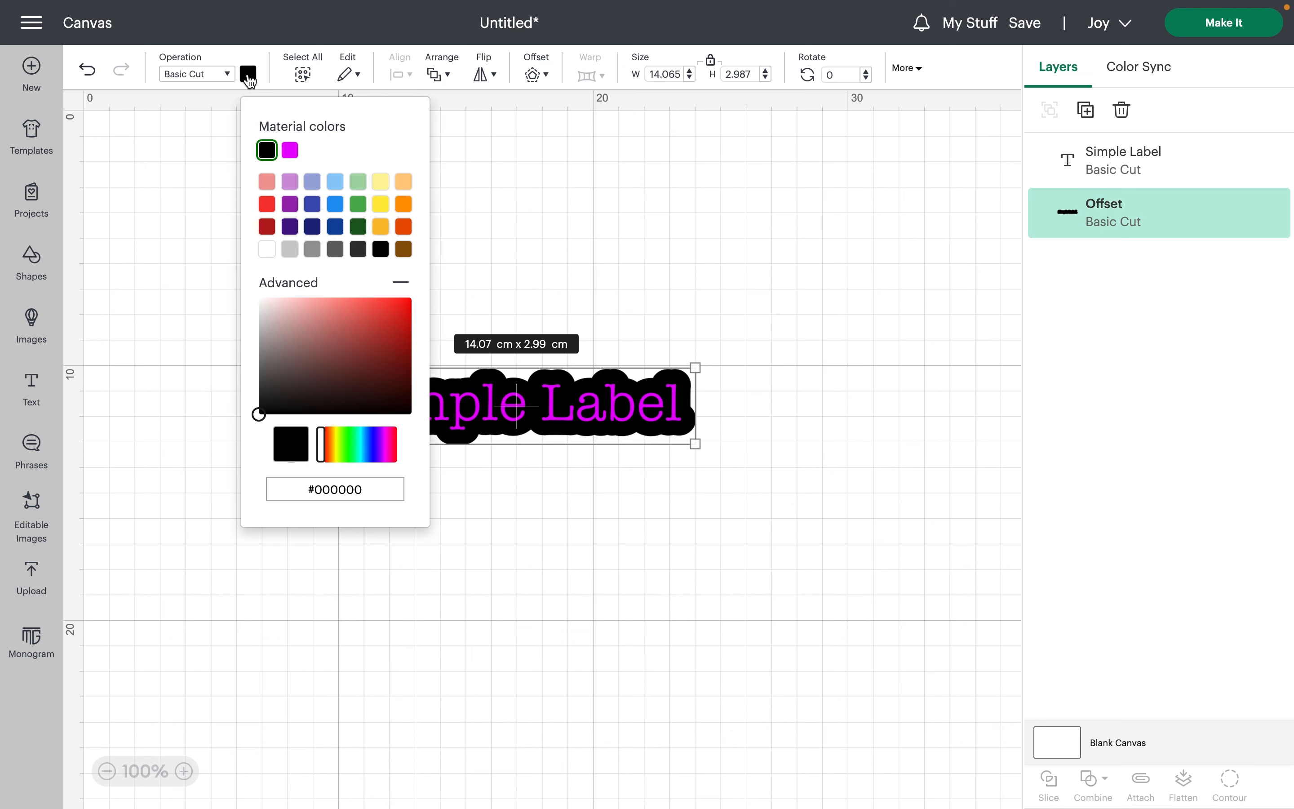
left_click(267, 250)
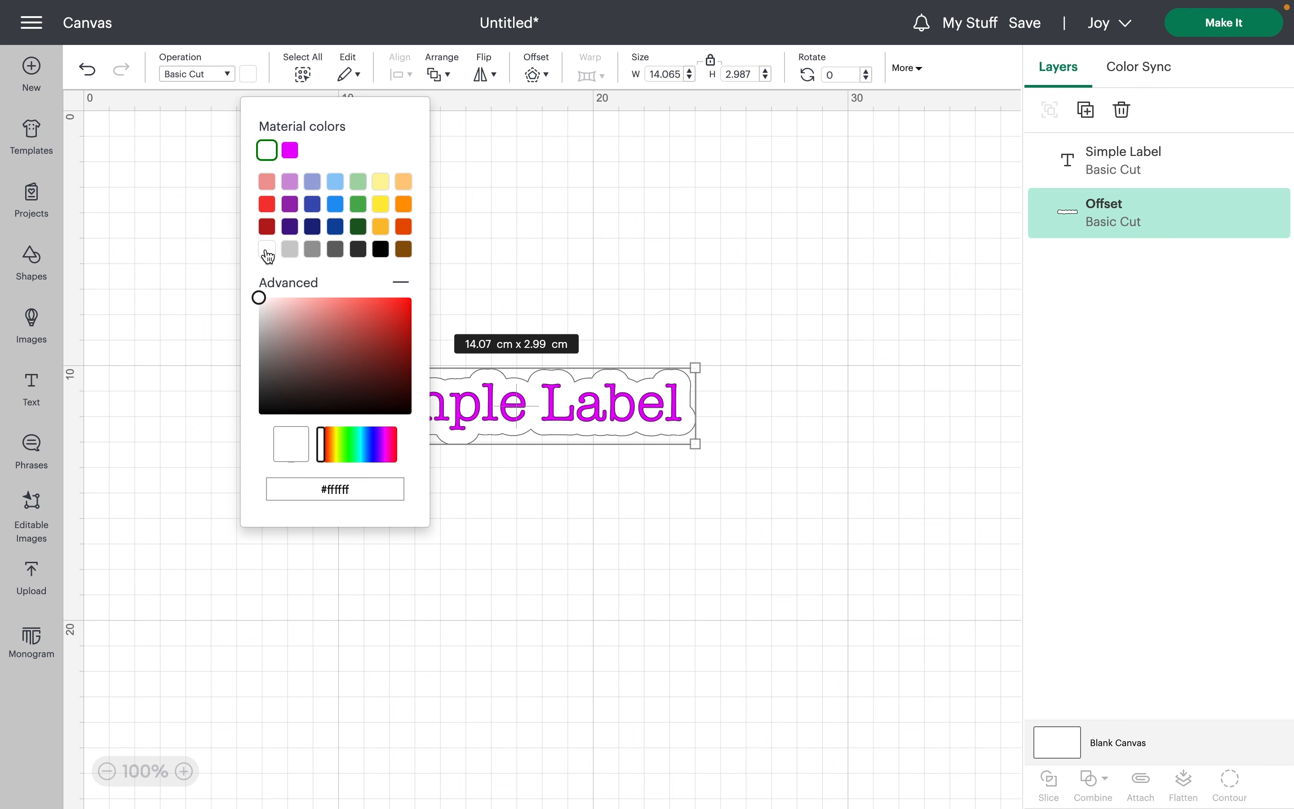
left_click(809, 326)
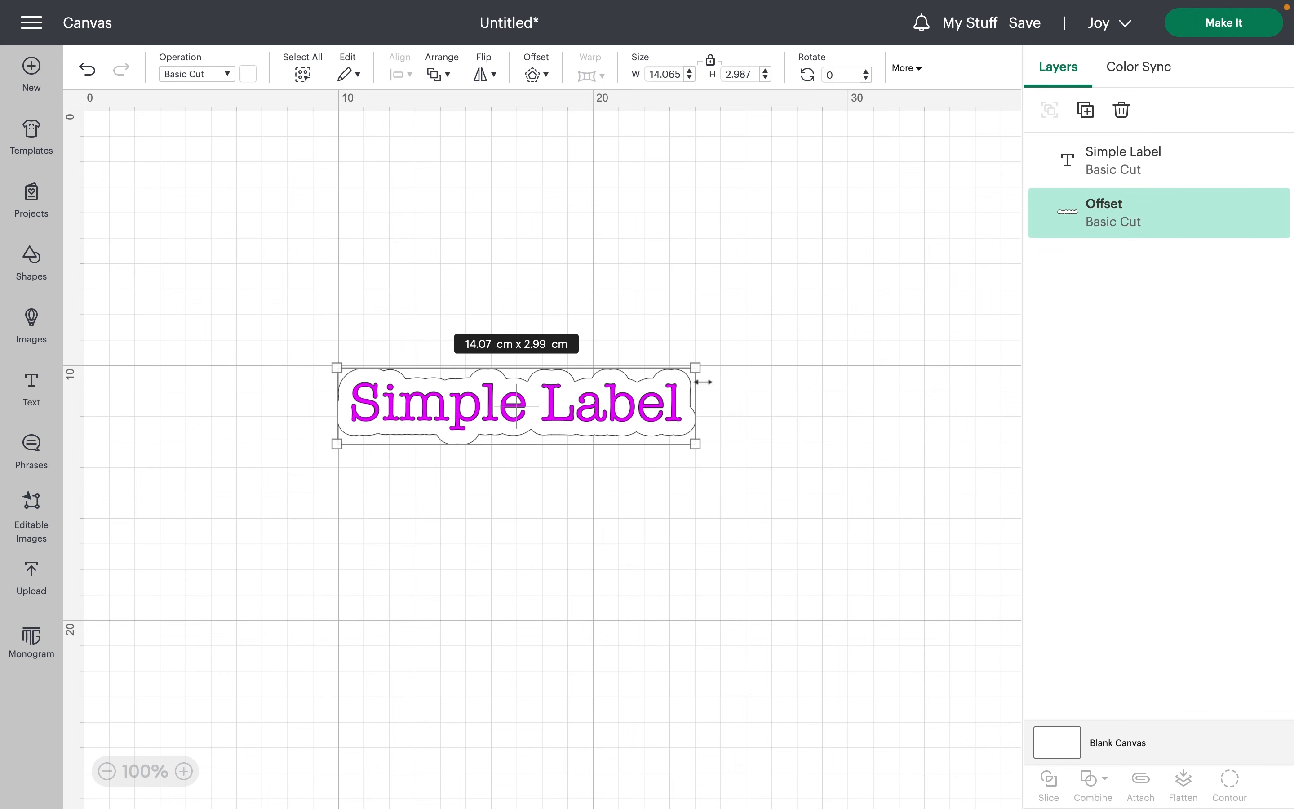
key("Delete")
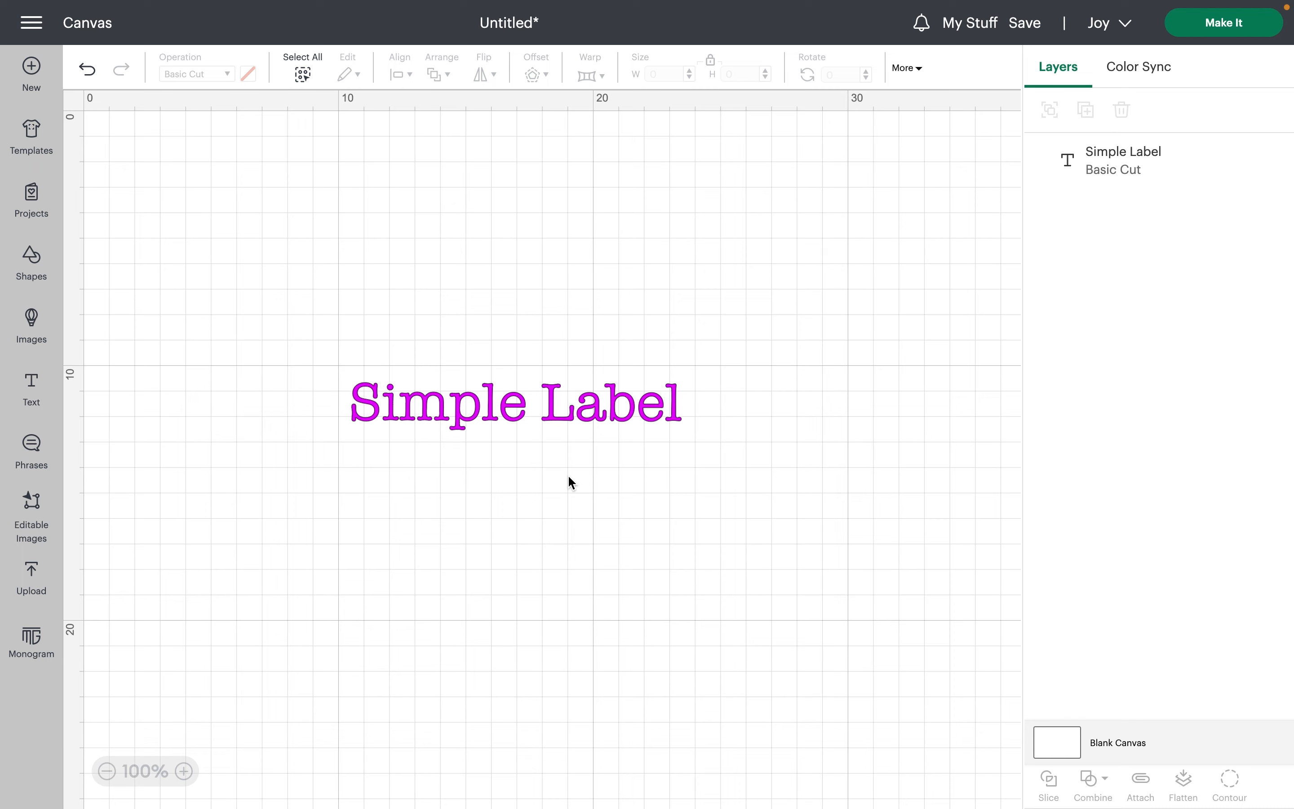
- Duplicate the Simple Label text twice and move the copies above the original
left_click(592, 414)
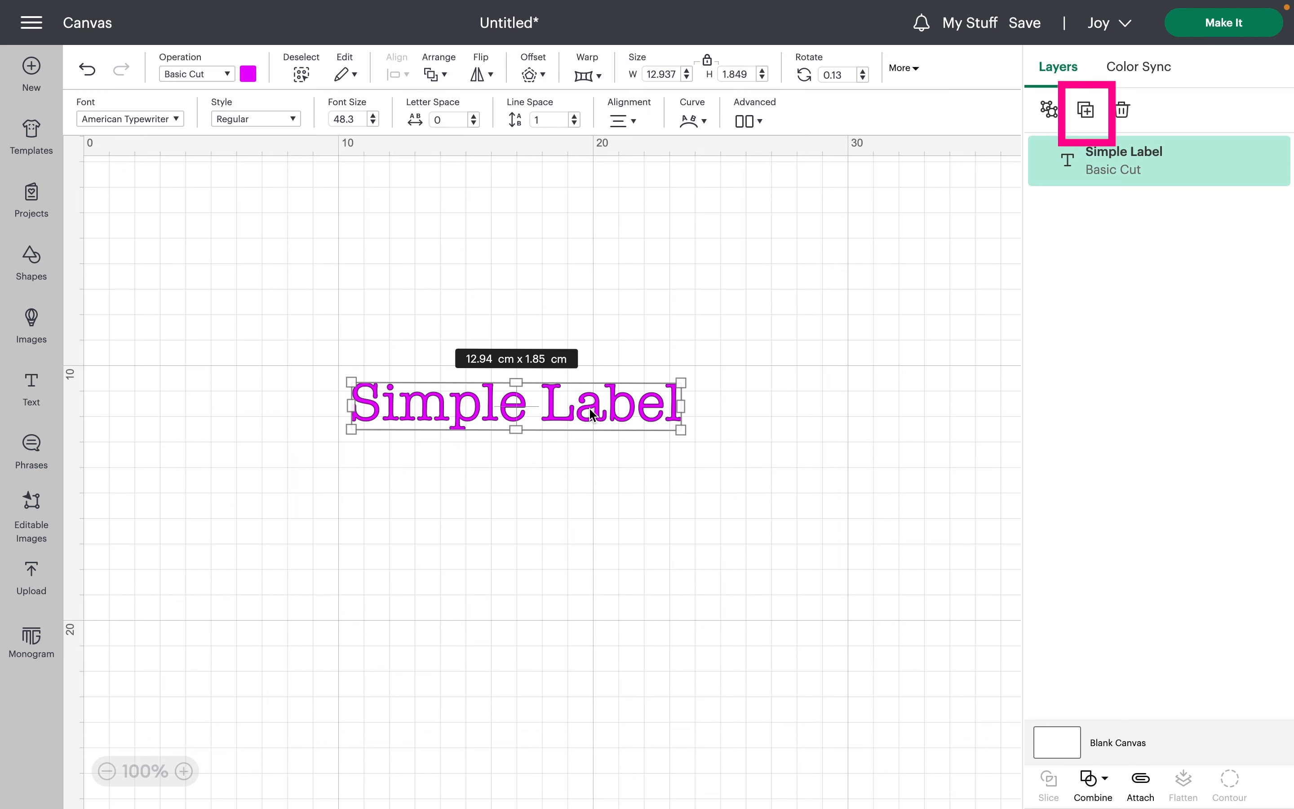
left_click(1094, 123)
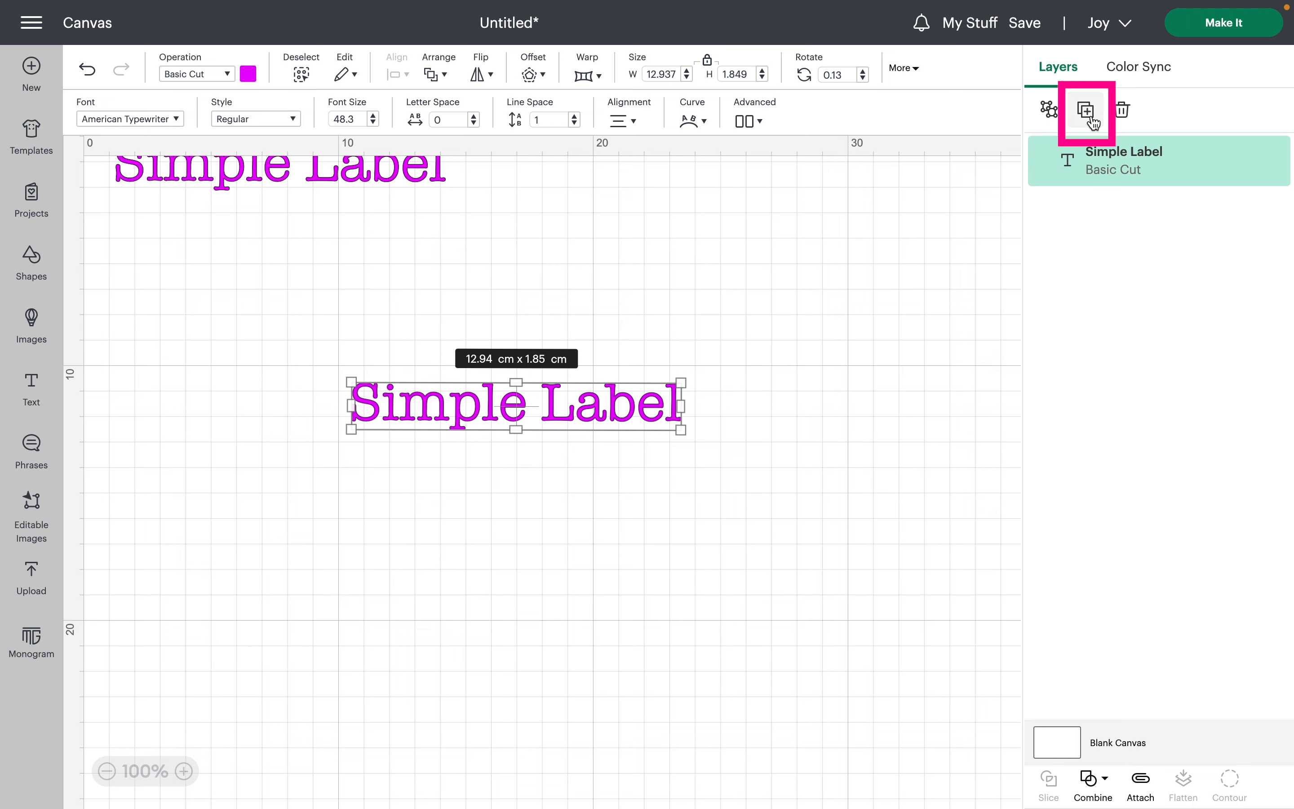
left_click_drag(399, 180, 637, 328)
key("super+d")
left_click_drag(384, 193, 587, 225)
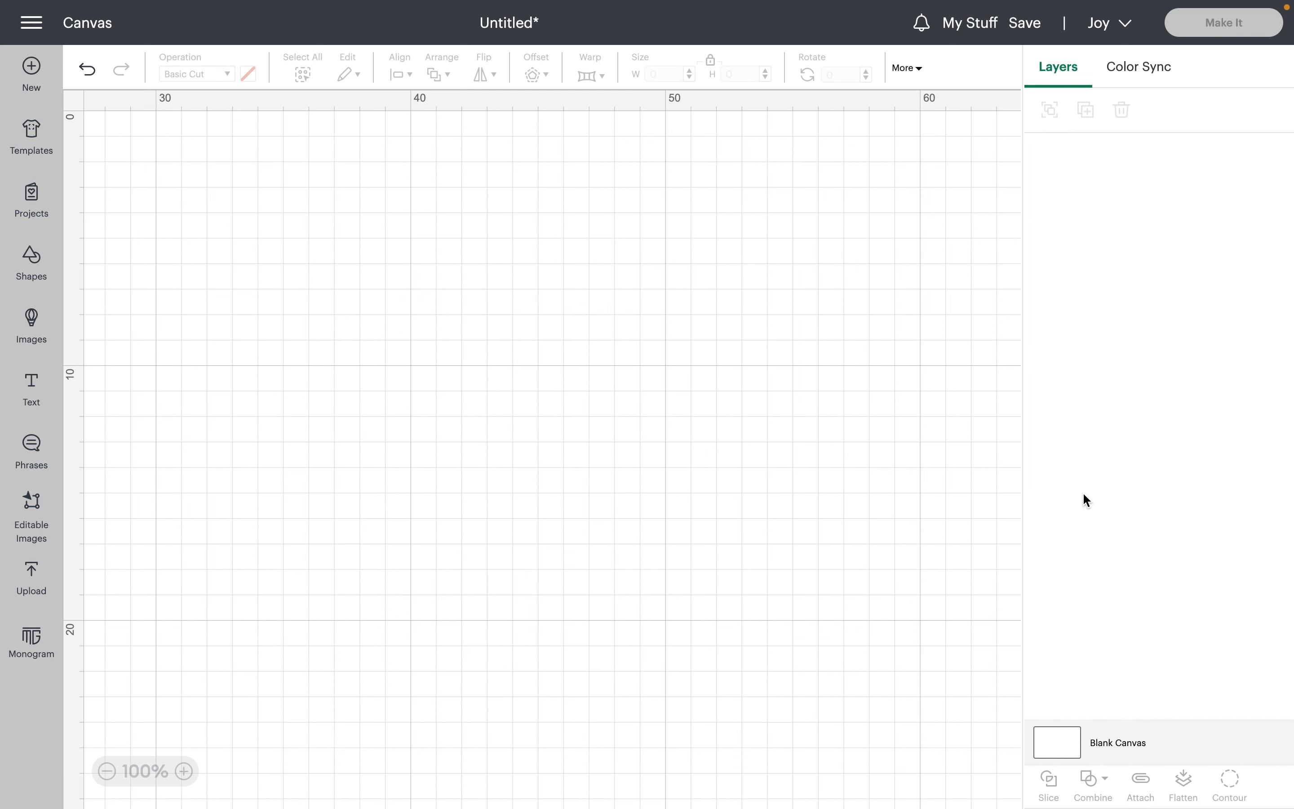
- Add a text reading "basic" and place it between about 54 and 60 cm horizontally, roughly 5 cm down the canvas
left_click(40, 383)
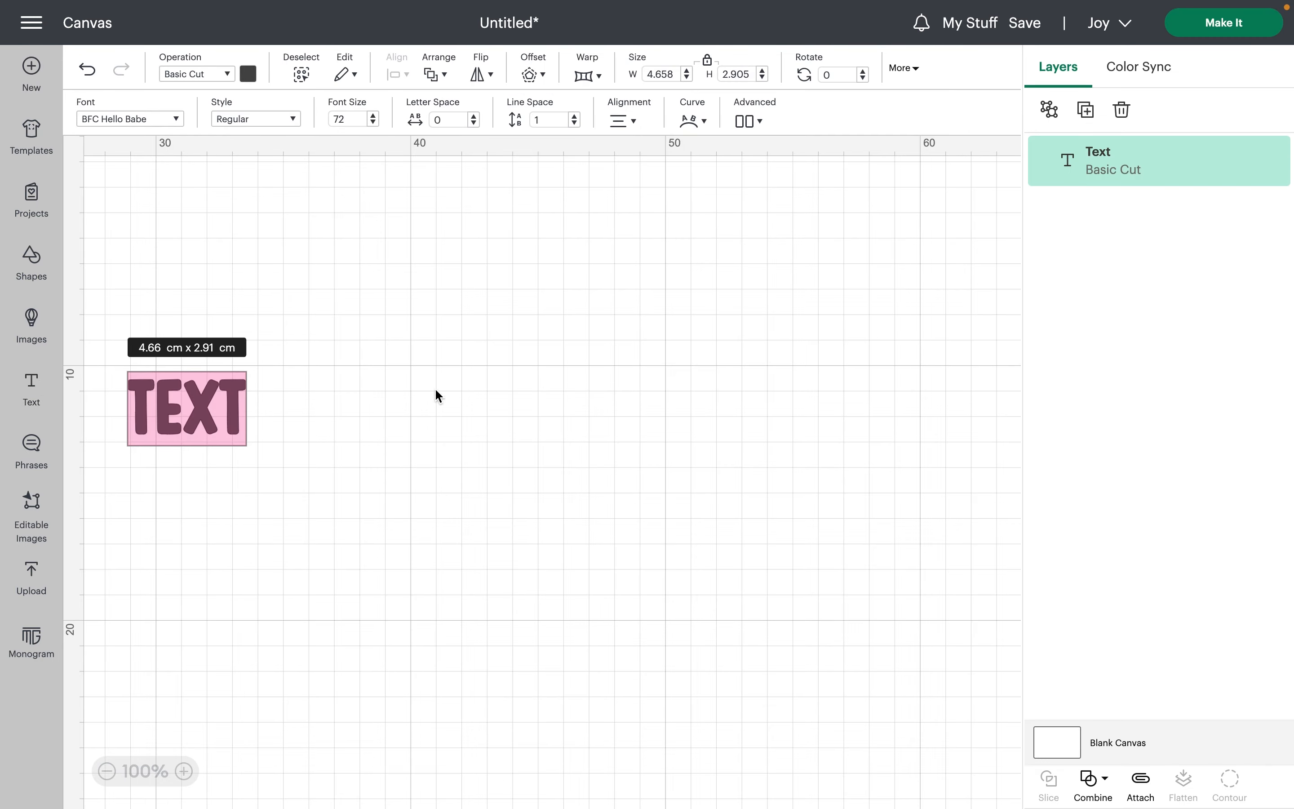
type("basic")
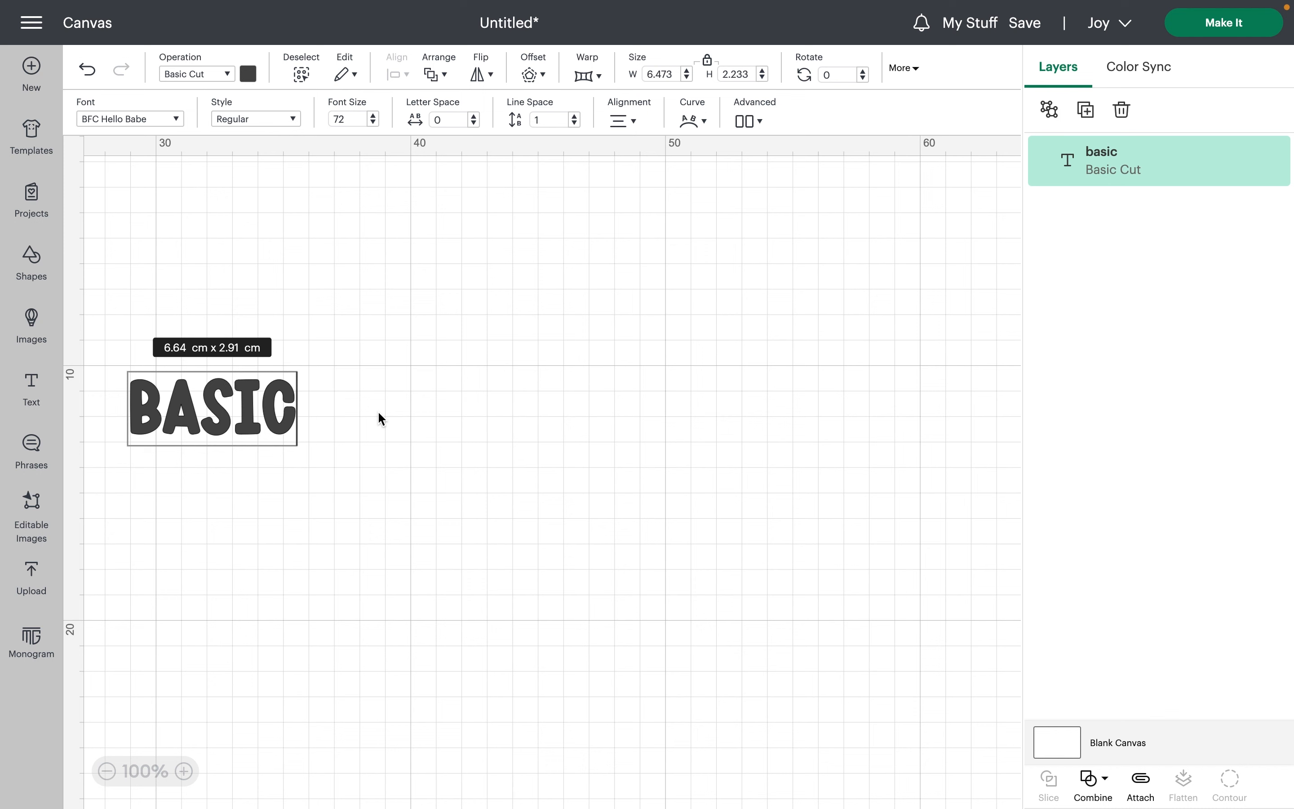
left_click(379, 413)
left_click_drag(253, 419, 871, 281)
- Recolor the "basic" text with the medium purple from the material colors
left_click(247, 75)
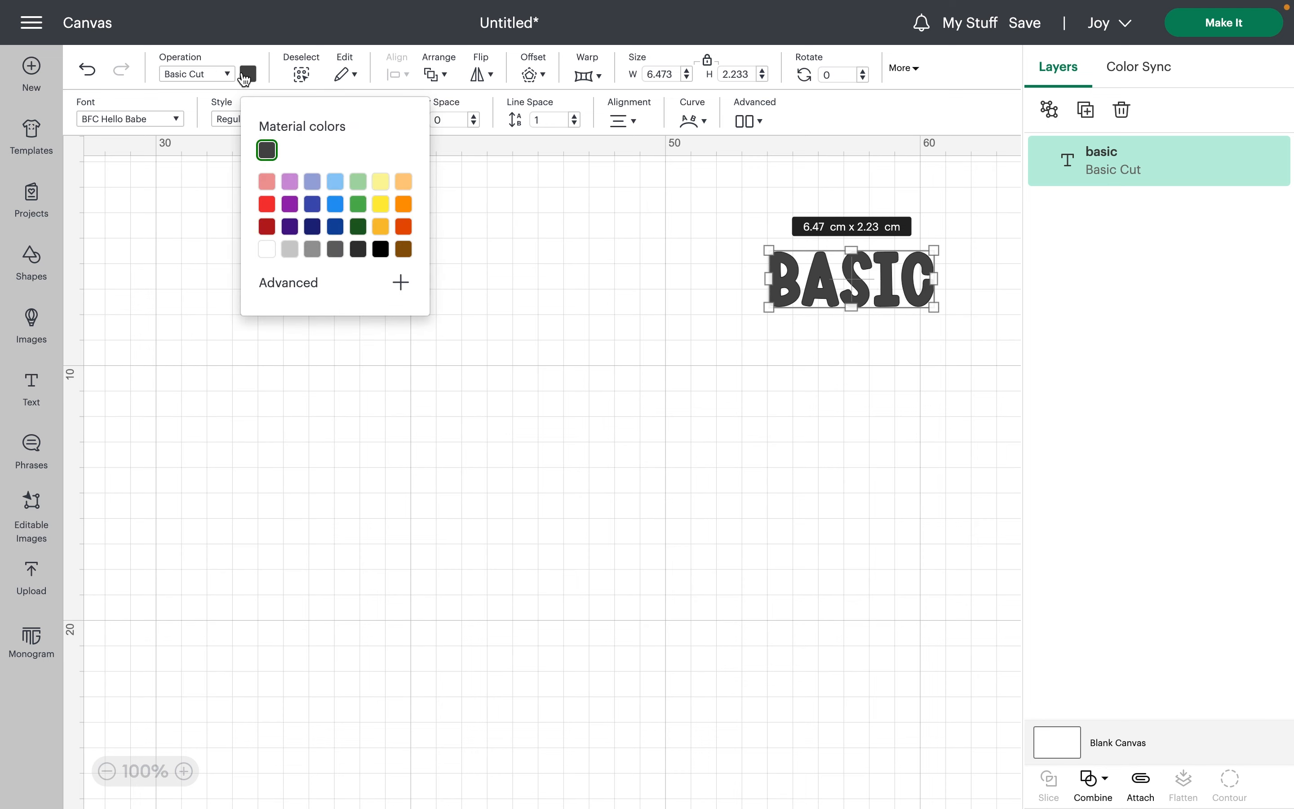
left_click(289, 206)
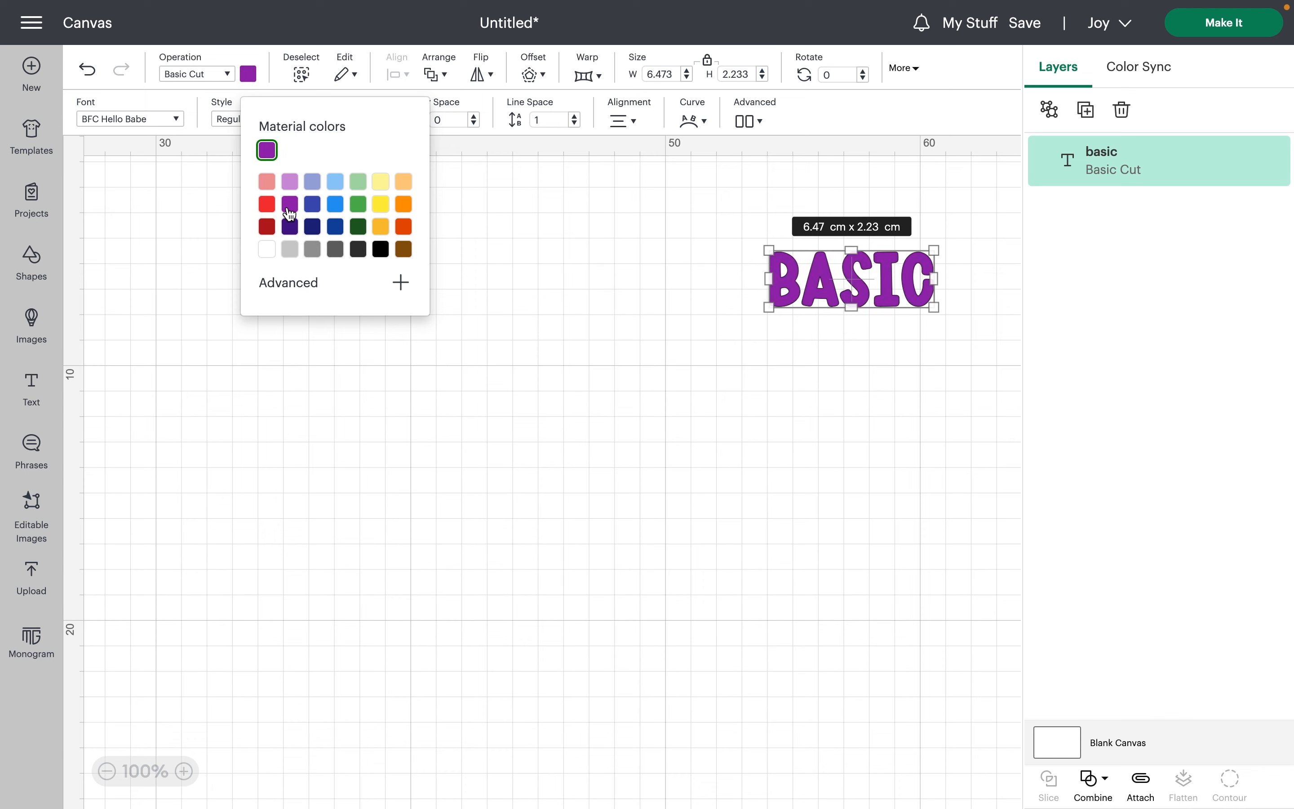
left_click(741, 239)
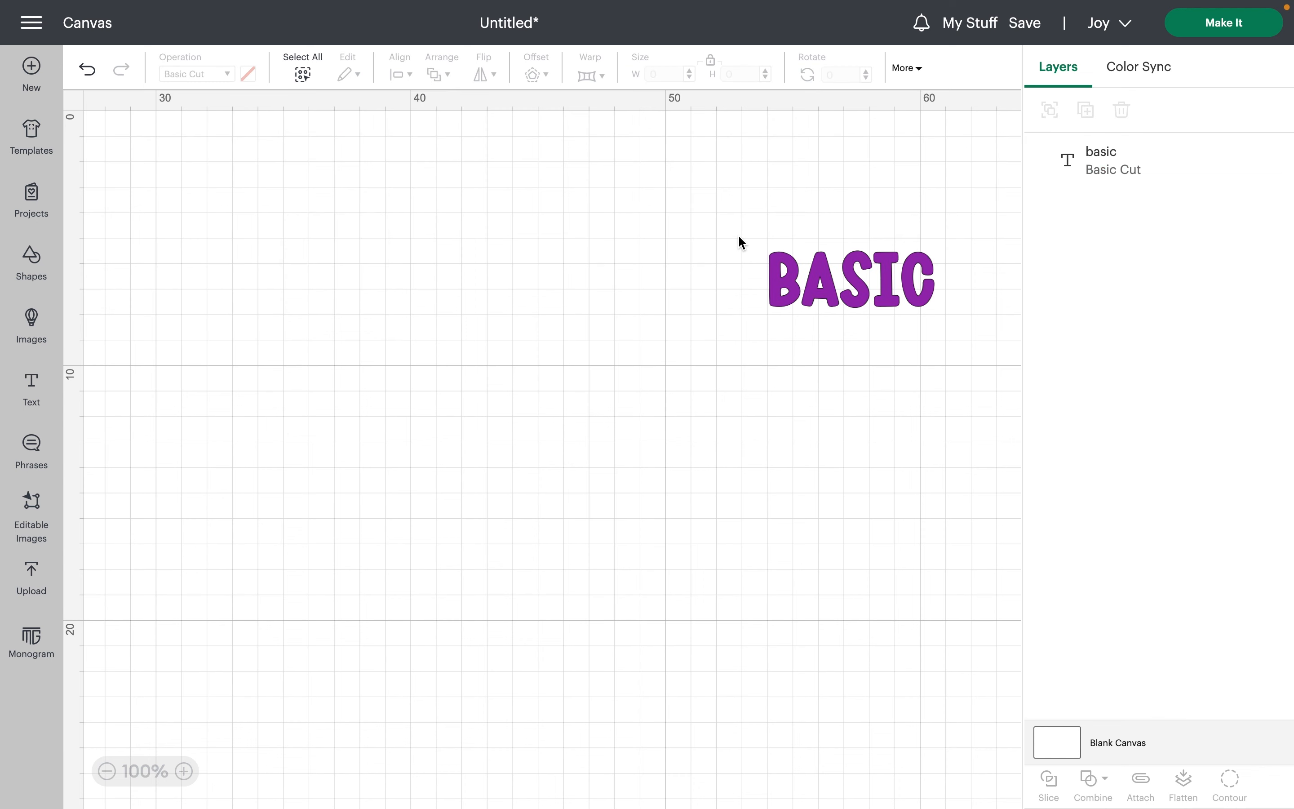
- Place a duplicate of the purple "basic" text below the original and change the copy's wording to "offset"
left_click(814, 288)
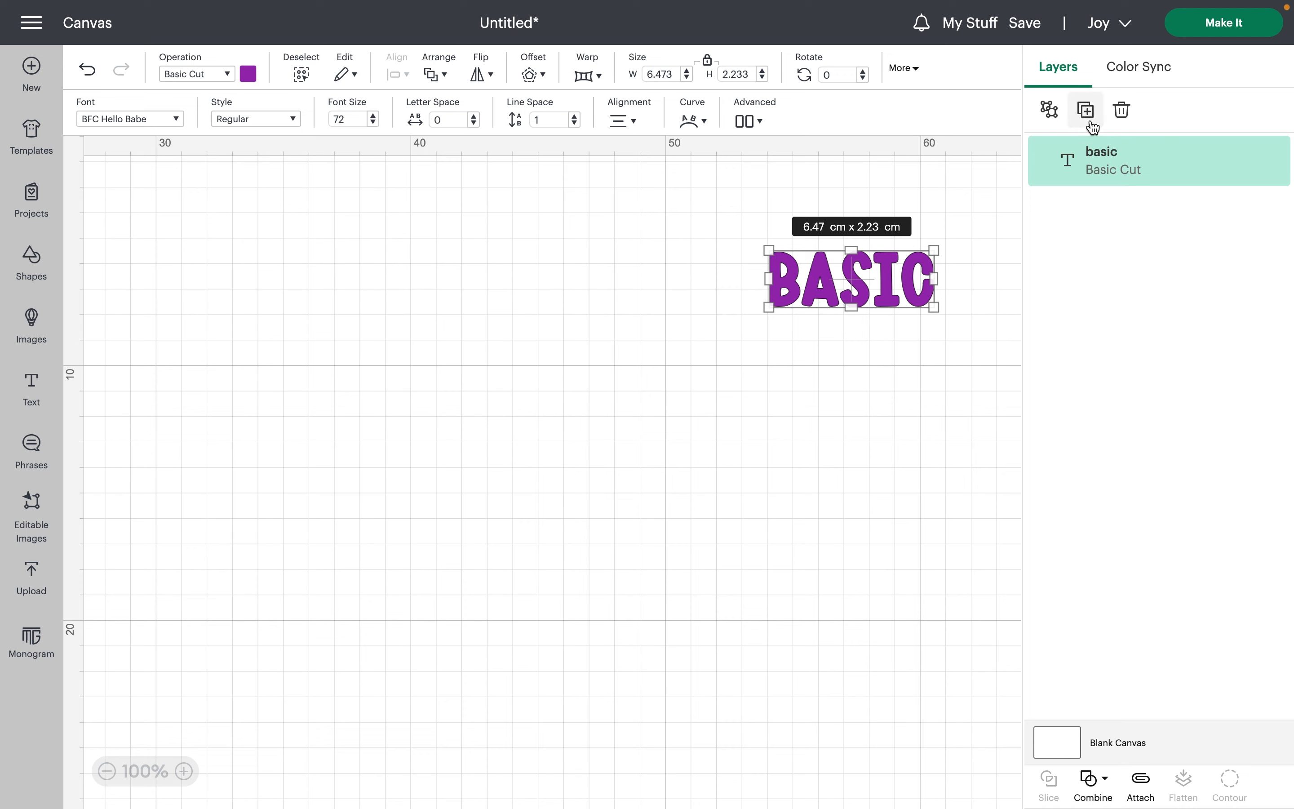
left_click(1086, 109)
left_click_drag(253, 221, 847, 464)
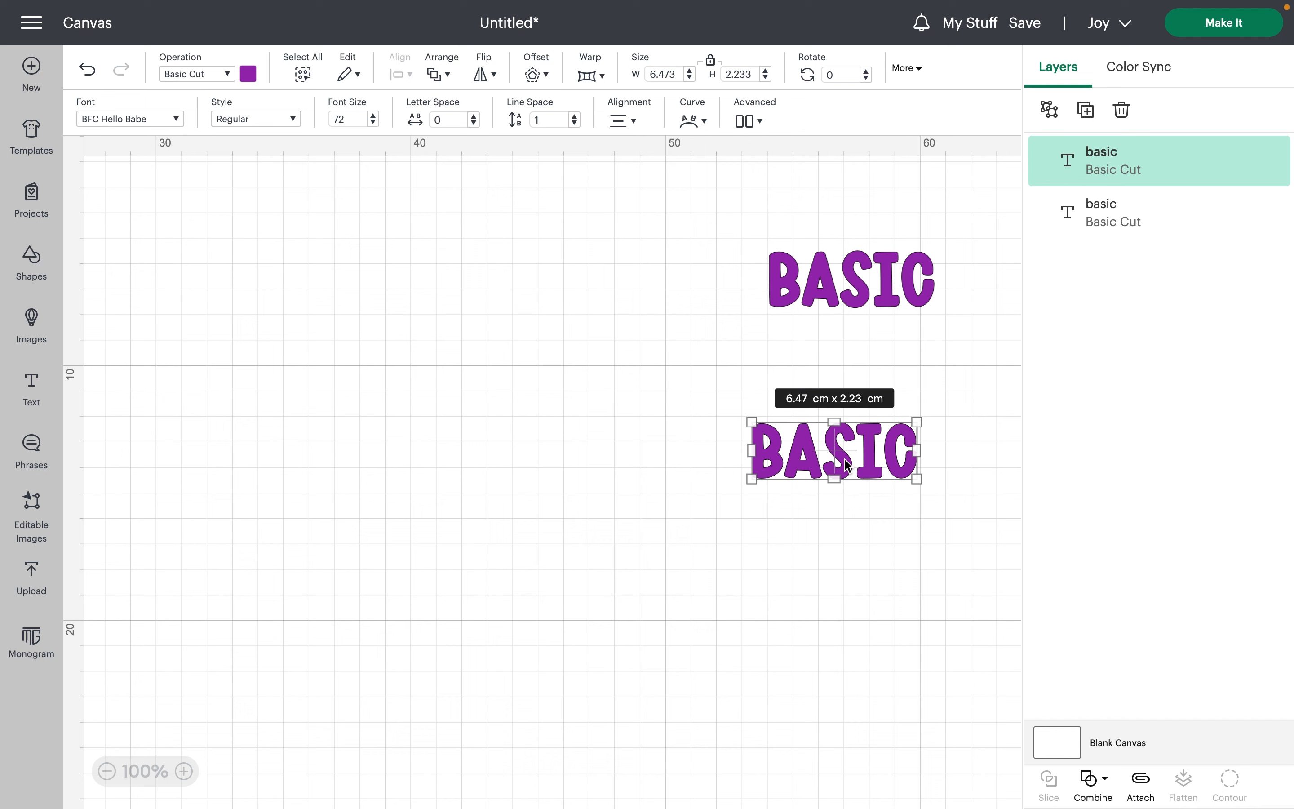
double_click(846, 461)
type("offset")
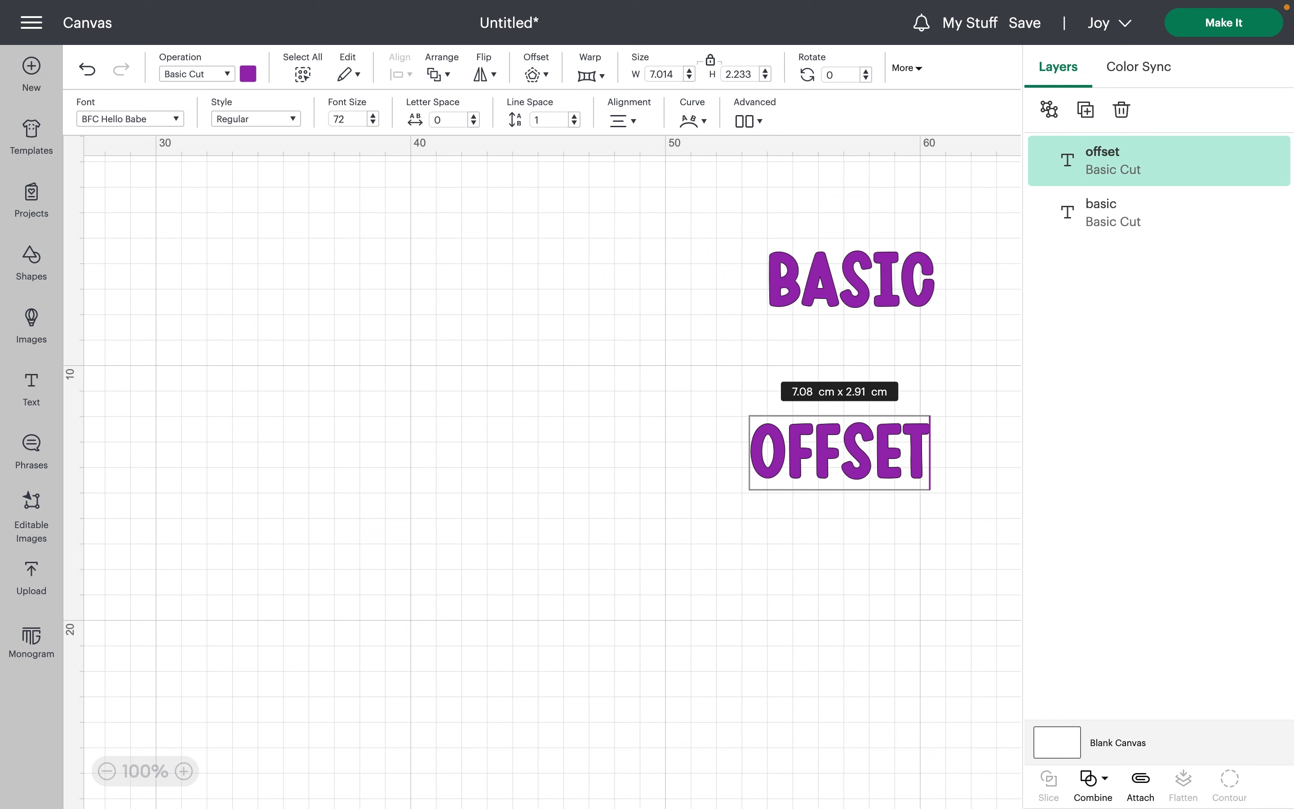
- Apply a 0.4 cm welded offset with rounded corners around the "offset" text
left_click(754, 405)
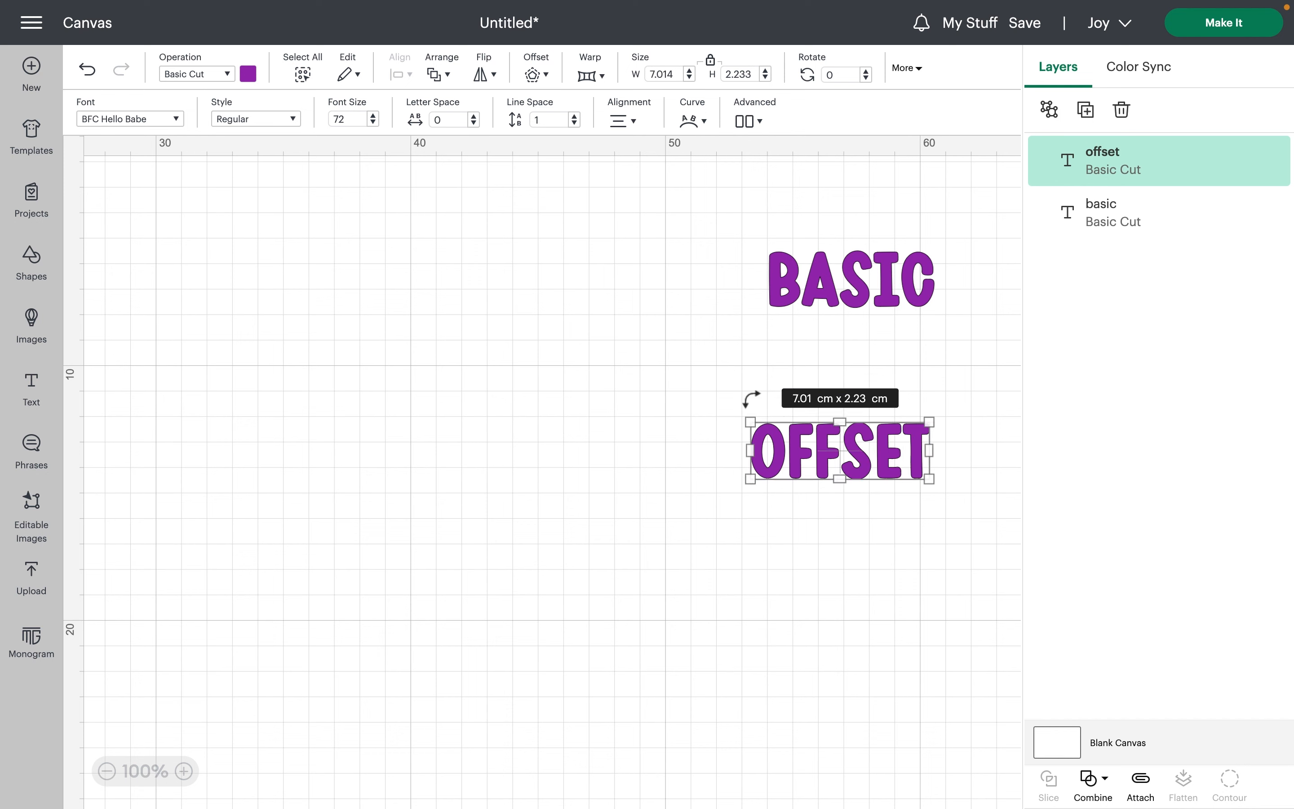
left_click(535, 75)
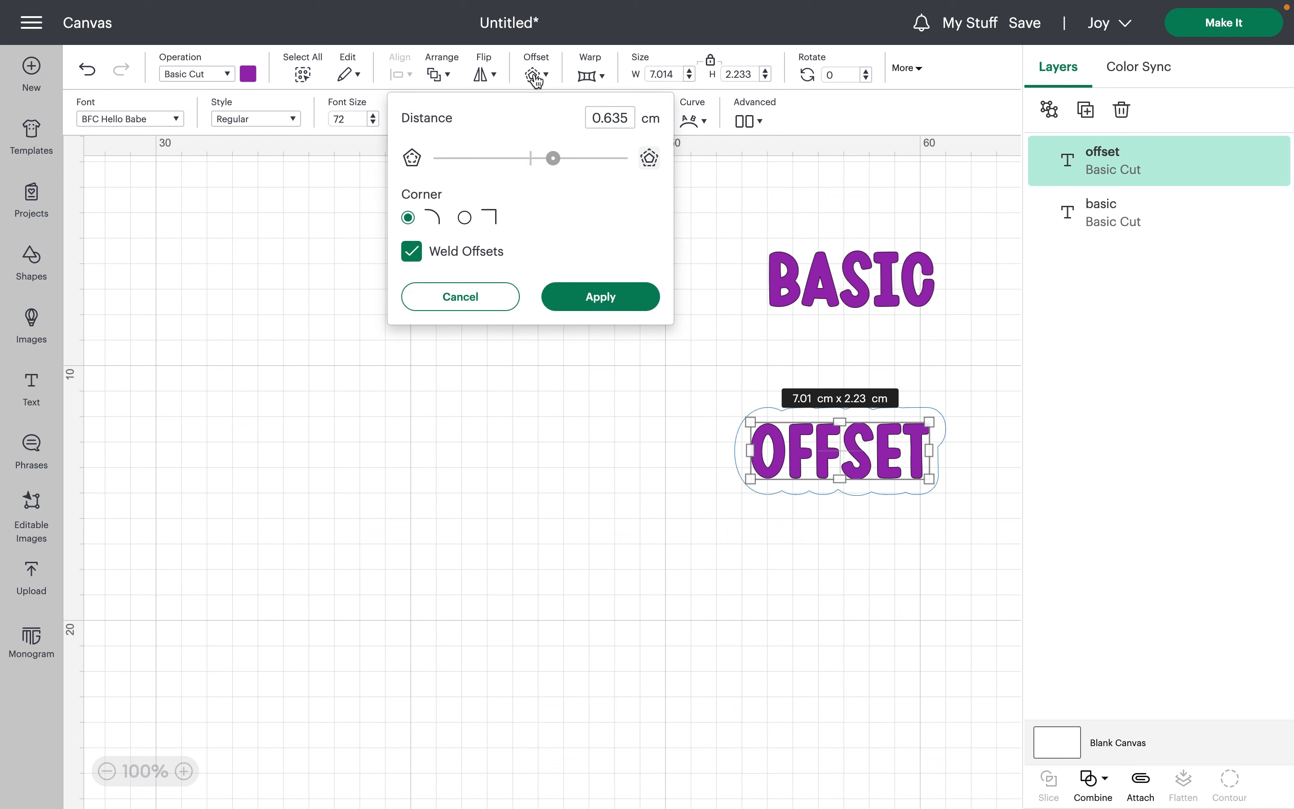
left_click_drag(605, 116, 658, 126)
type("4")
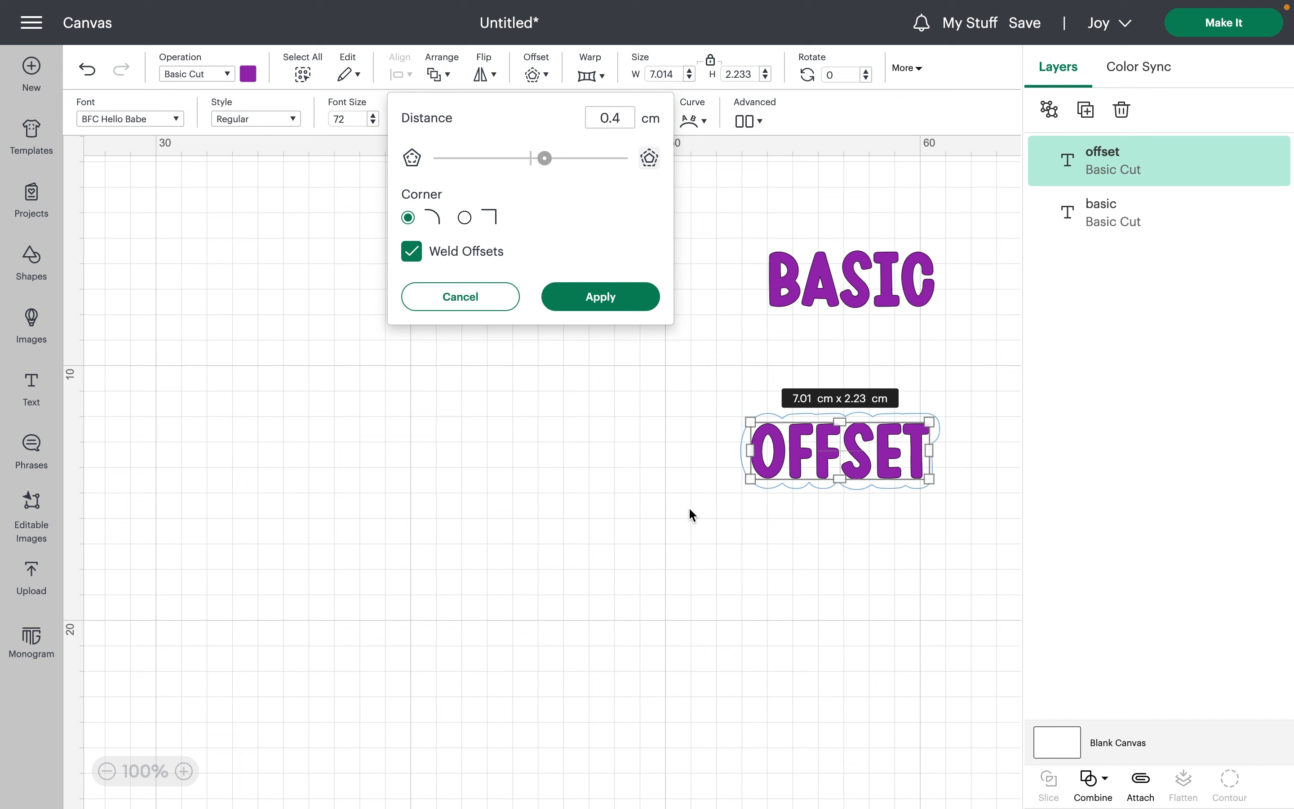
left_click(603, 296)
- Recolor the offset shape behind the "offset" text white using the material colors
left_click(248, 73)
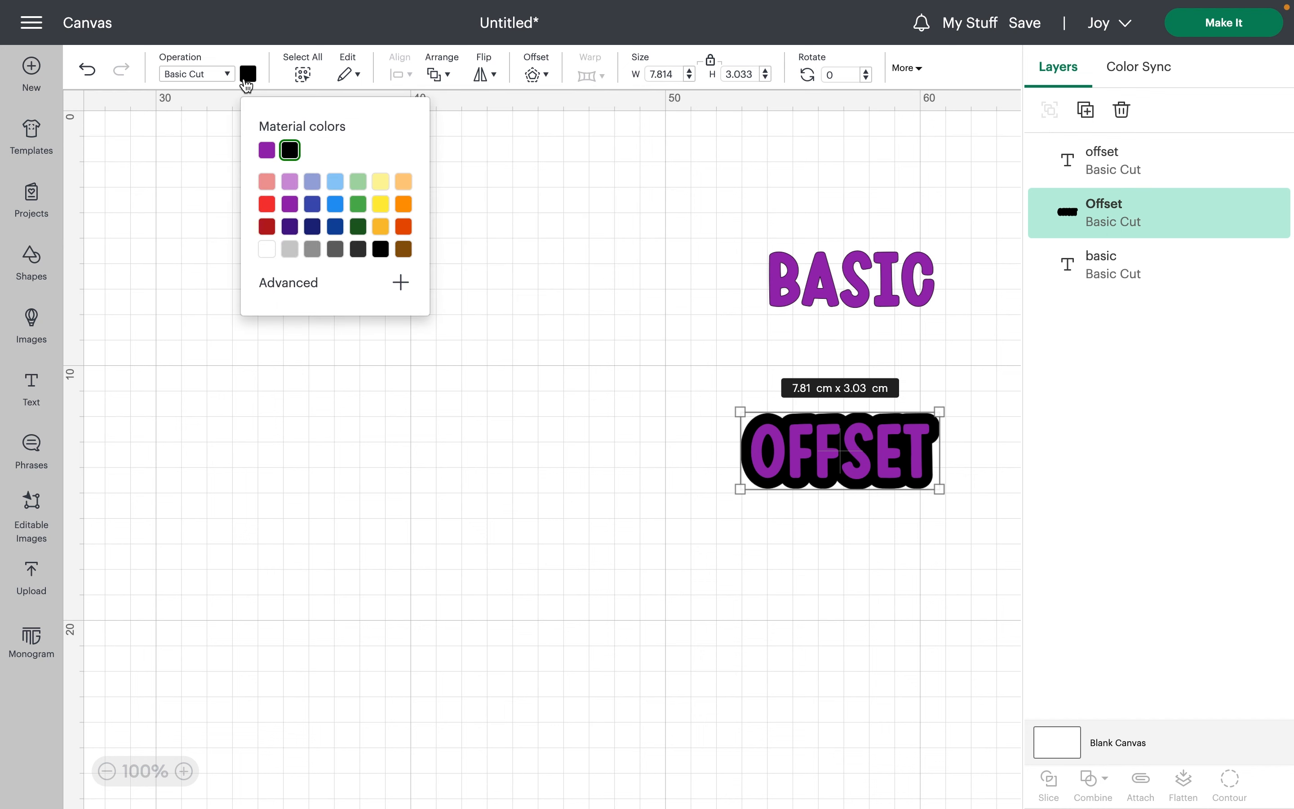
left_click(268, 255)
left_click(657, 369)
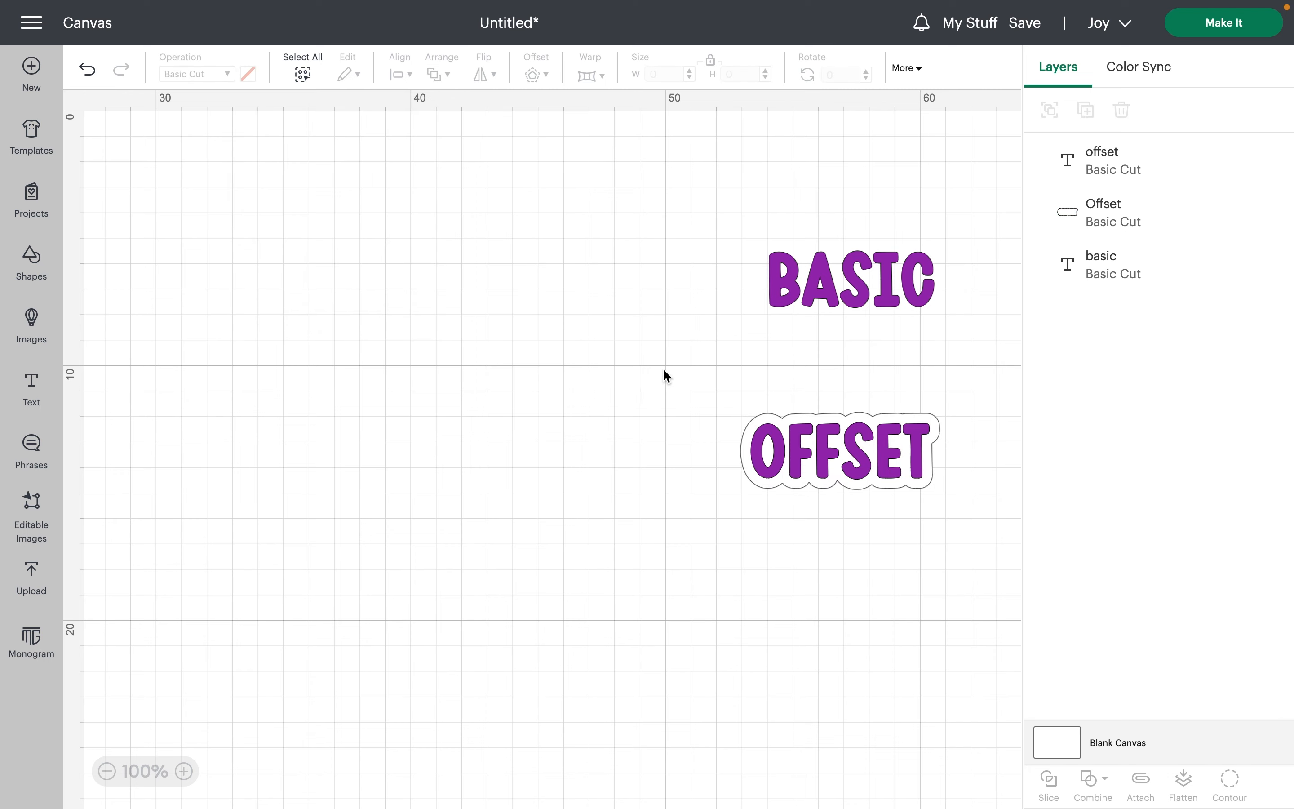
- Place a duplicate of the "basic" text to the left of the original and change the copy's wording to "circular"
left_click(827, 300)
left_click(1086, 110)
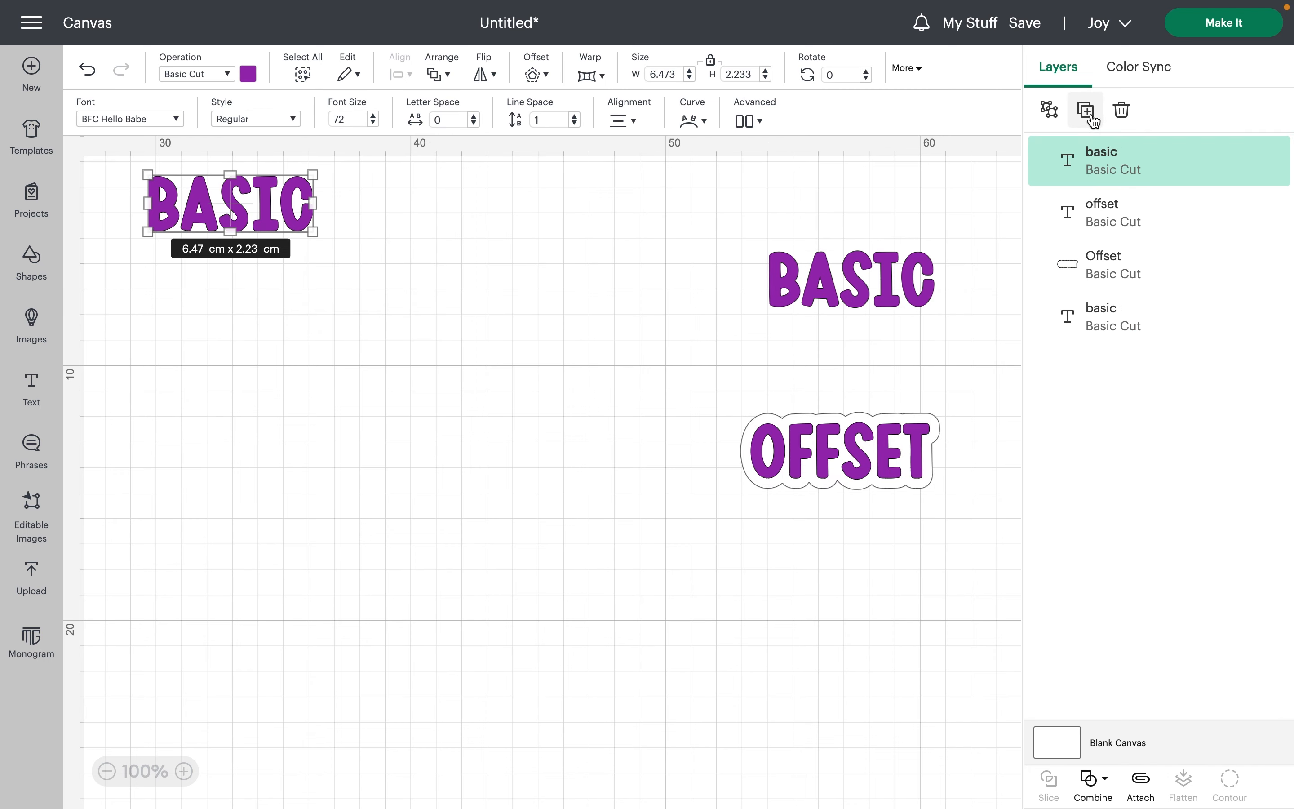
left_click_drag(208, 208, 631, 295)
double_click(589, 283)
type("CIRCULAR")
left_click(529, 388)
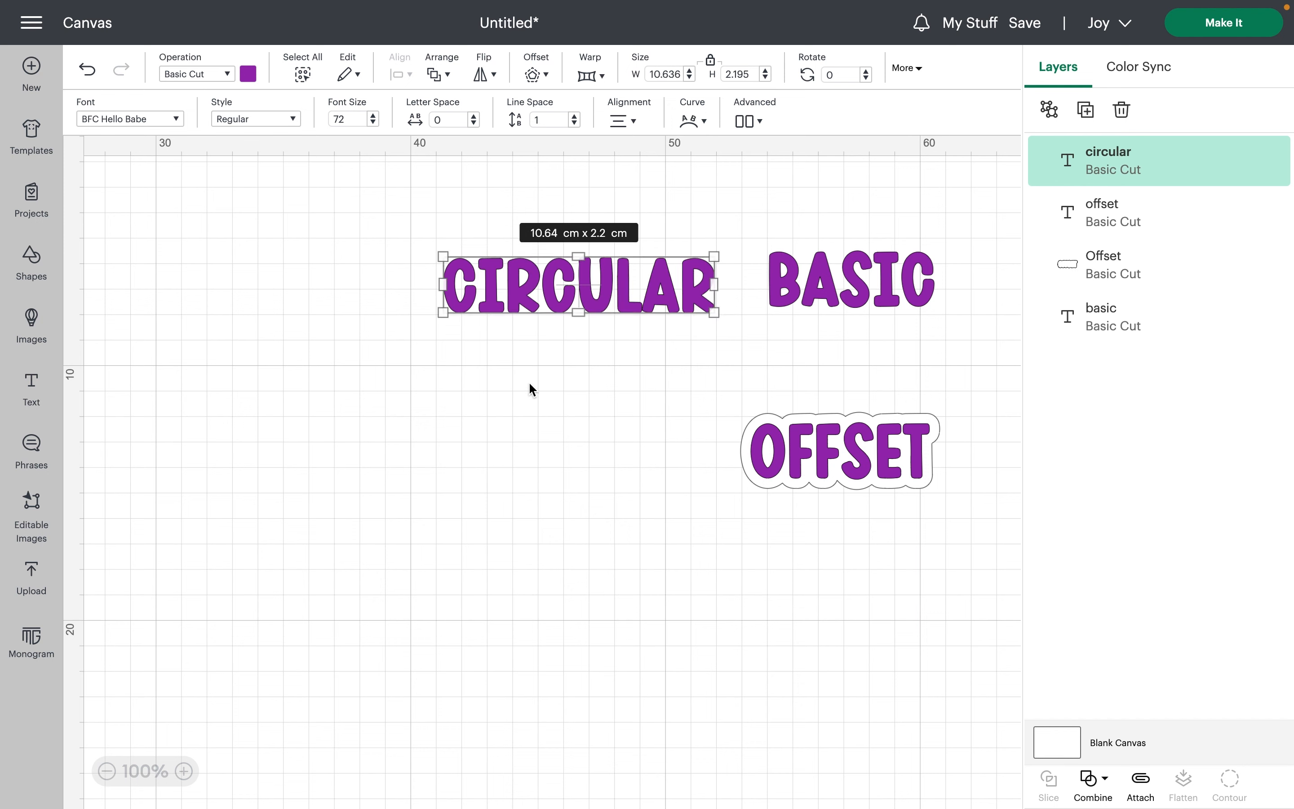
- Recolor the "circular" text medium green and set its width to 7 cm with proportions locked
left_click(246, 73)
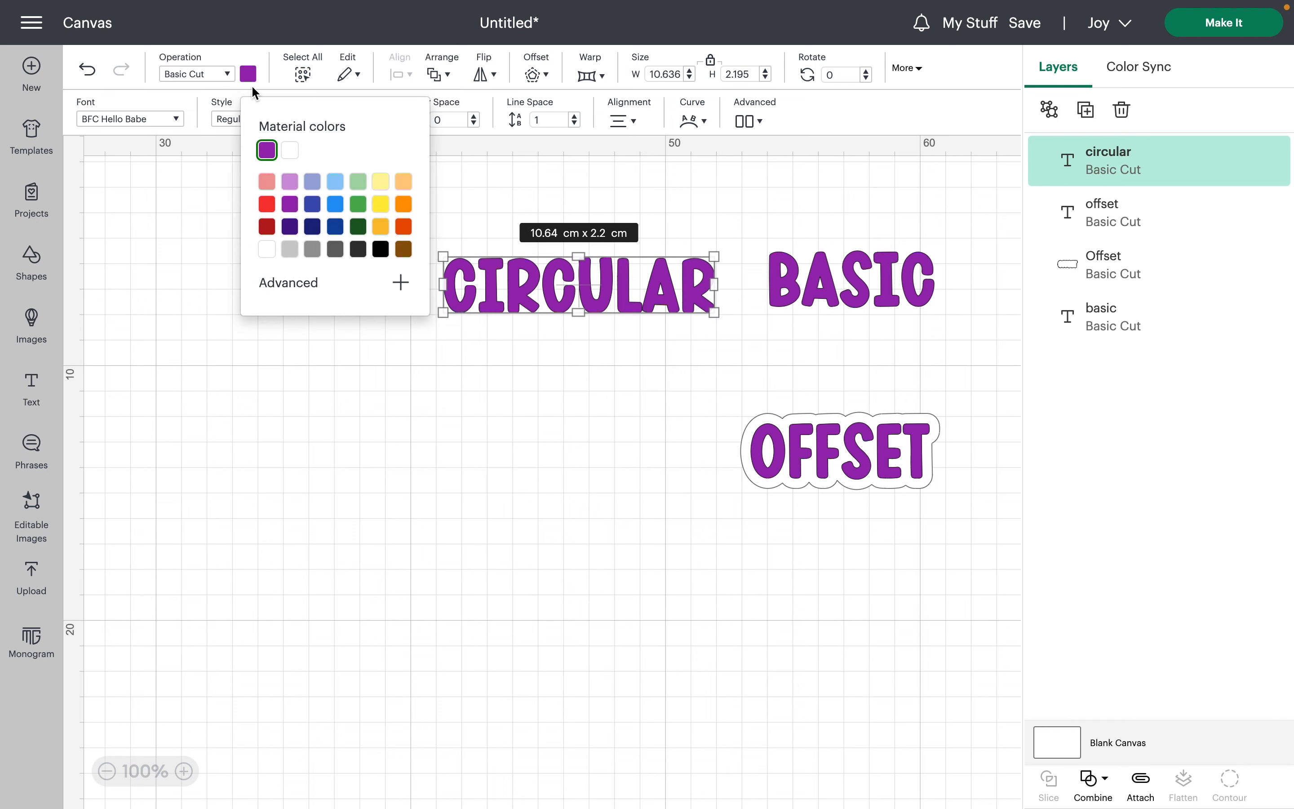
left_click(358, 204)
left_click(666, 75)
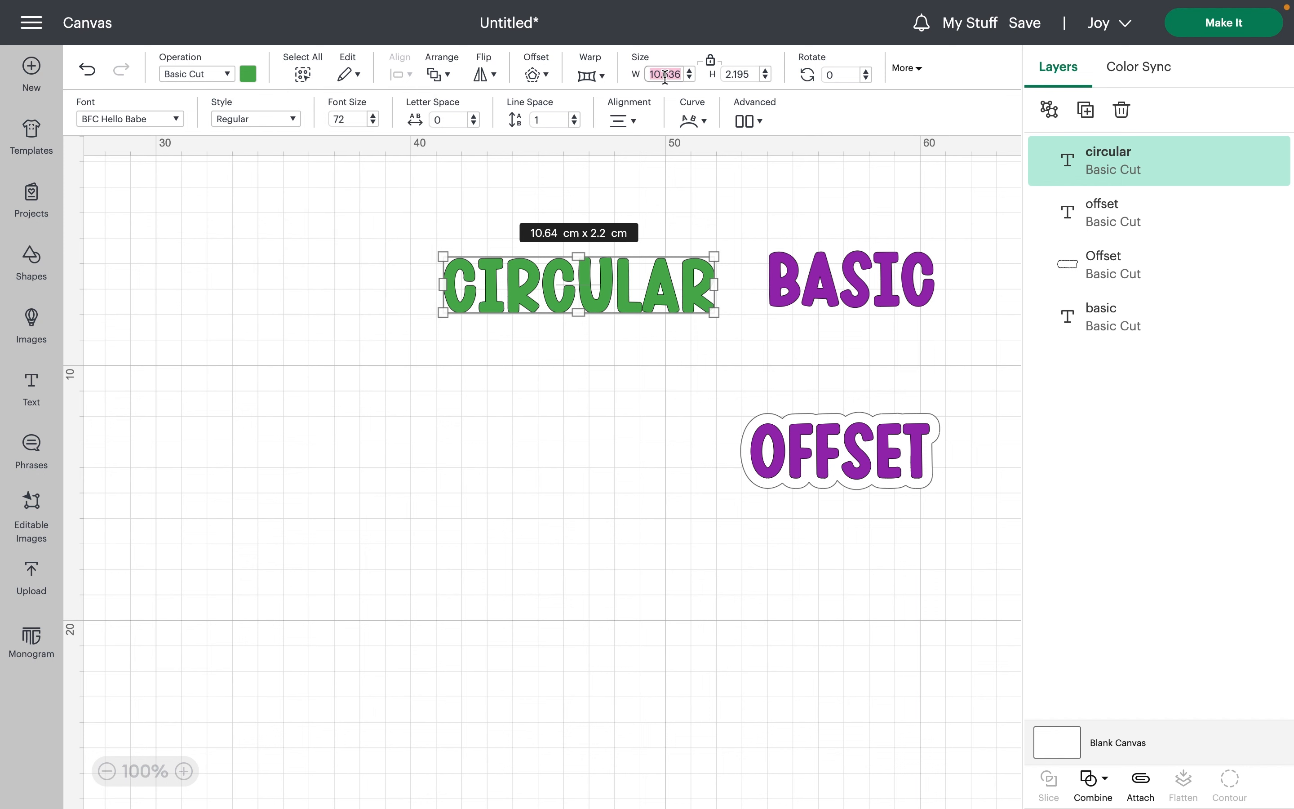
type("7")
key("Return")
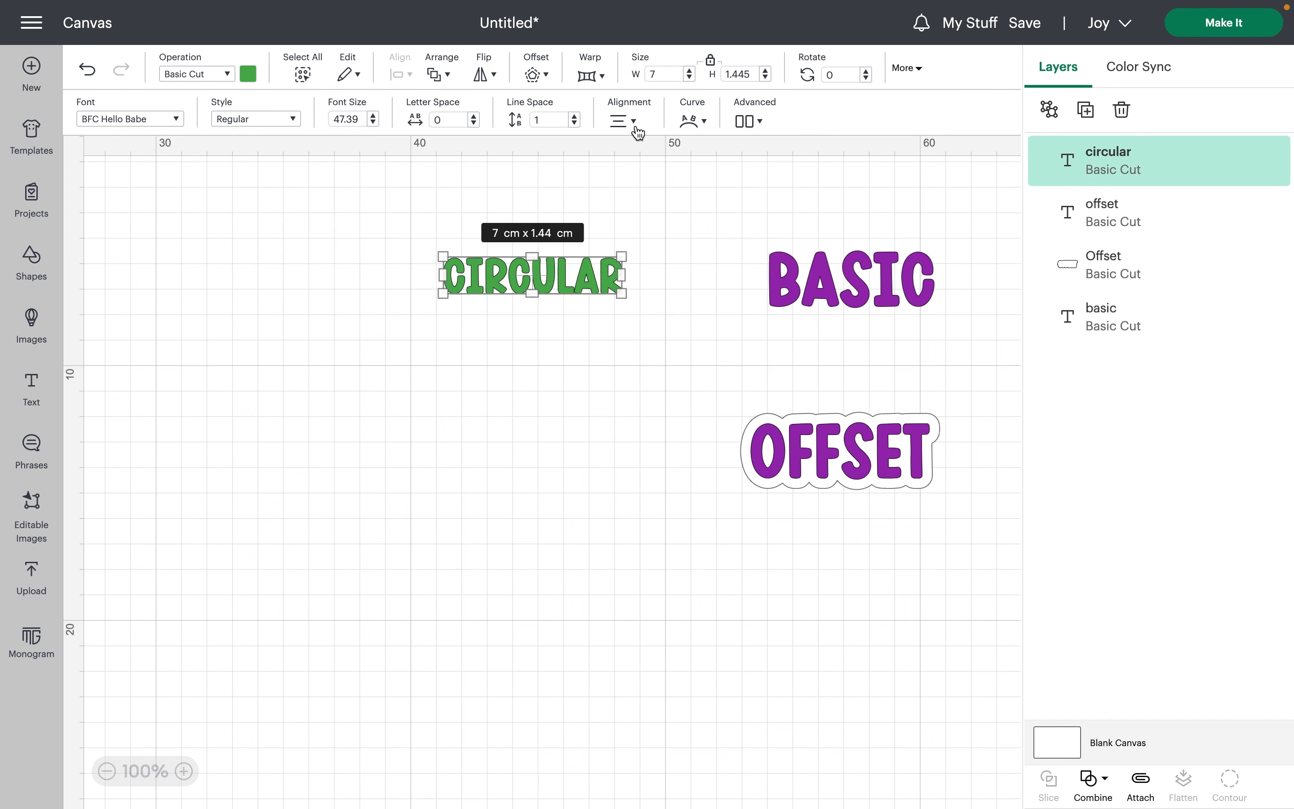
- Curve the "circular" text into an upward arch about 7.5 cm wide
left_click(692, 124)
left_click_drag(685, 210, 751, 230)
left_click(704, 289)
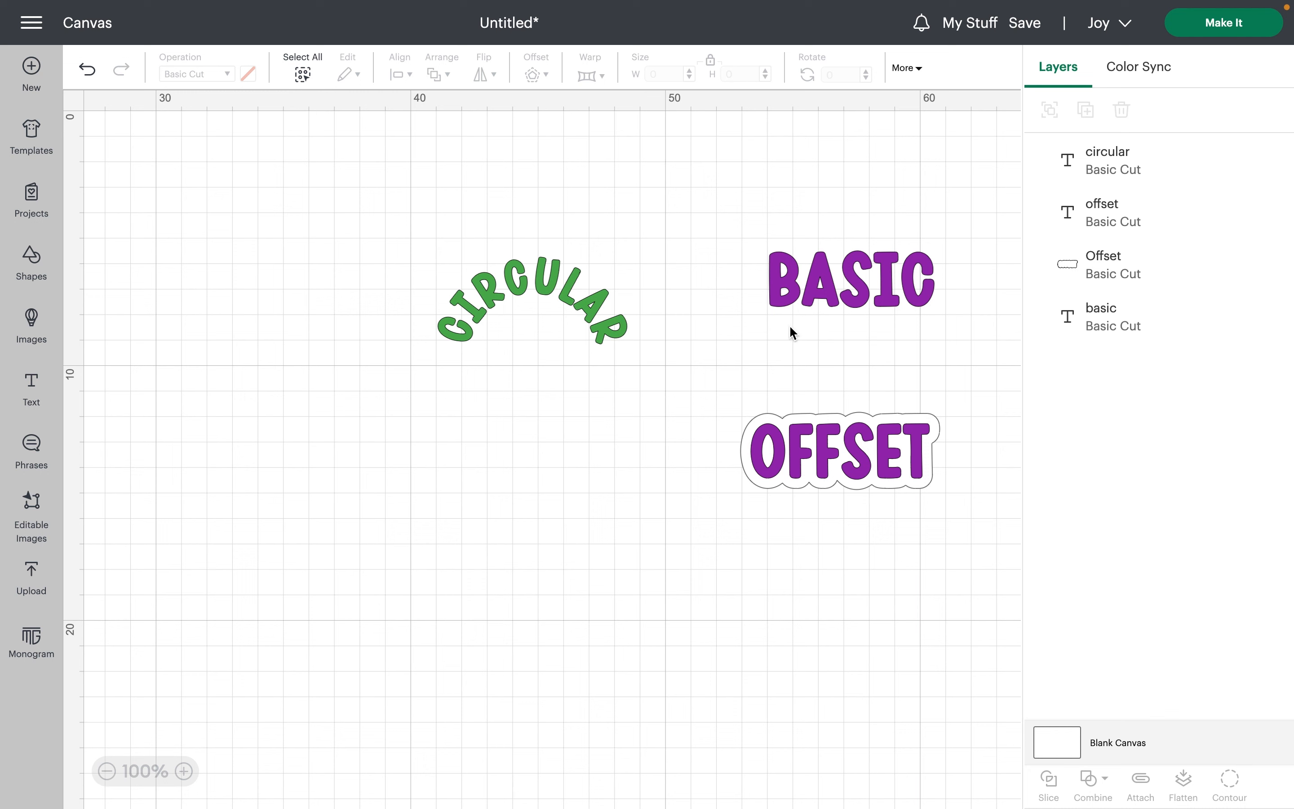
- Add a text reading "split" below the "circular" arch, at about x 42.9 and y 15.77, and color it bright red
left_click(31, 398)
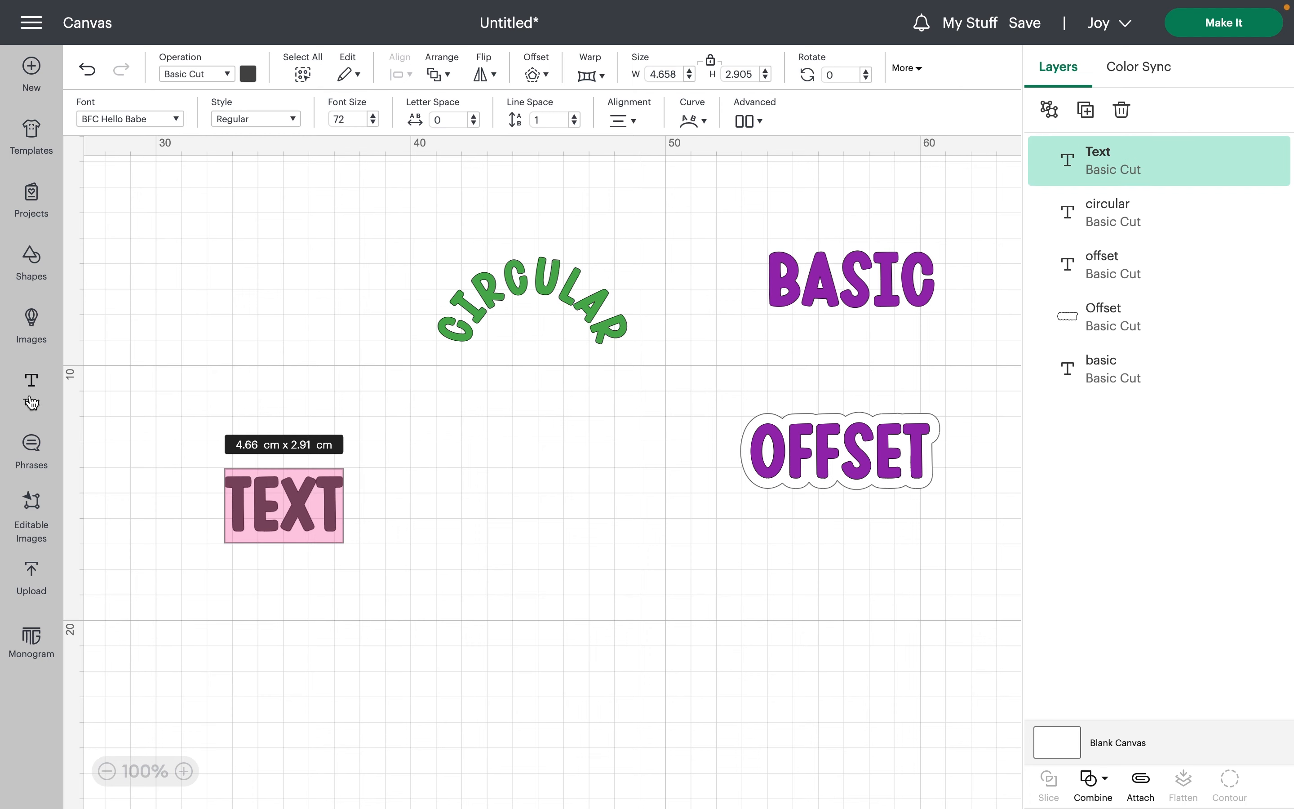
type("split")
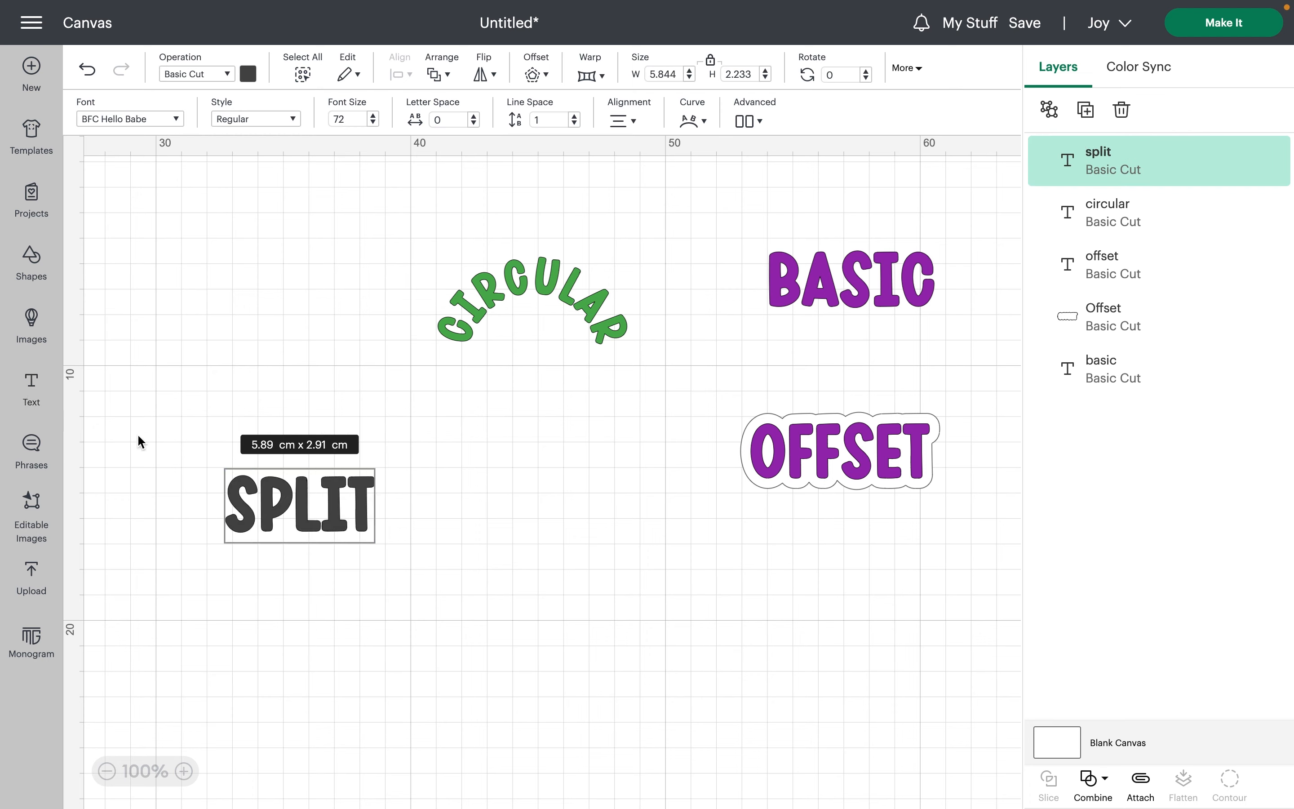
left_click_drag(337, 512, 597, 554)
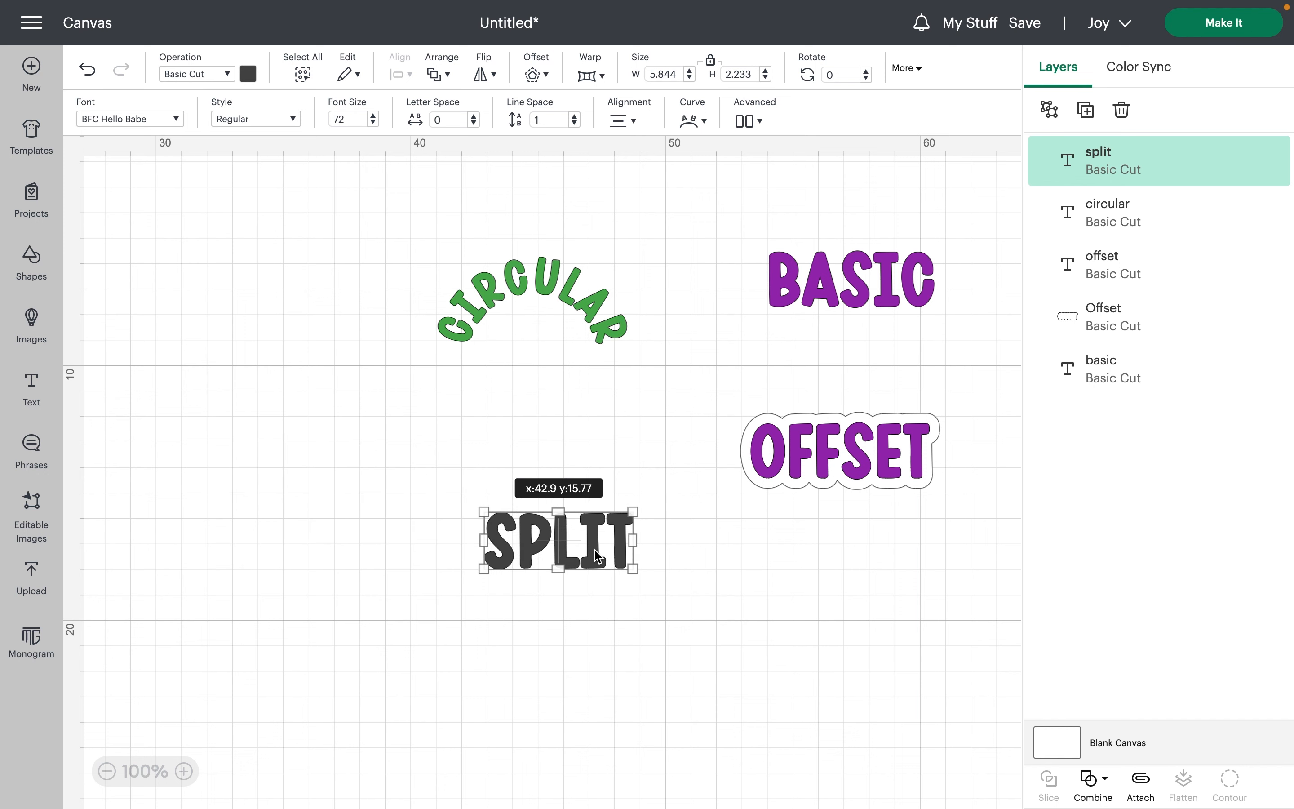
left_click(248, 75)
left_click(266, 207)
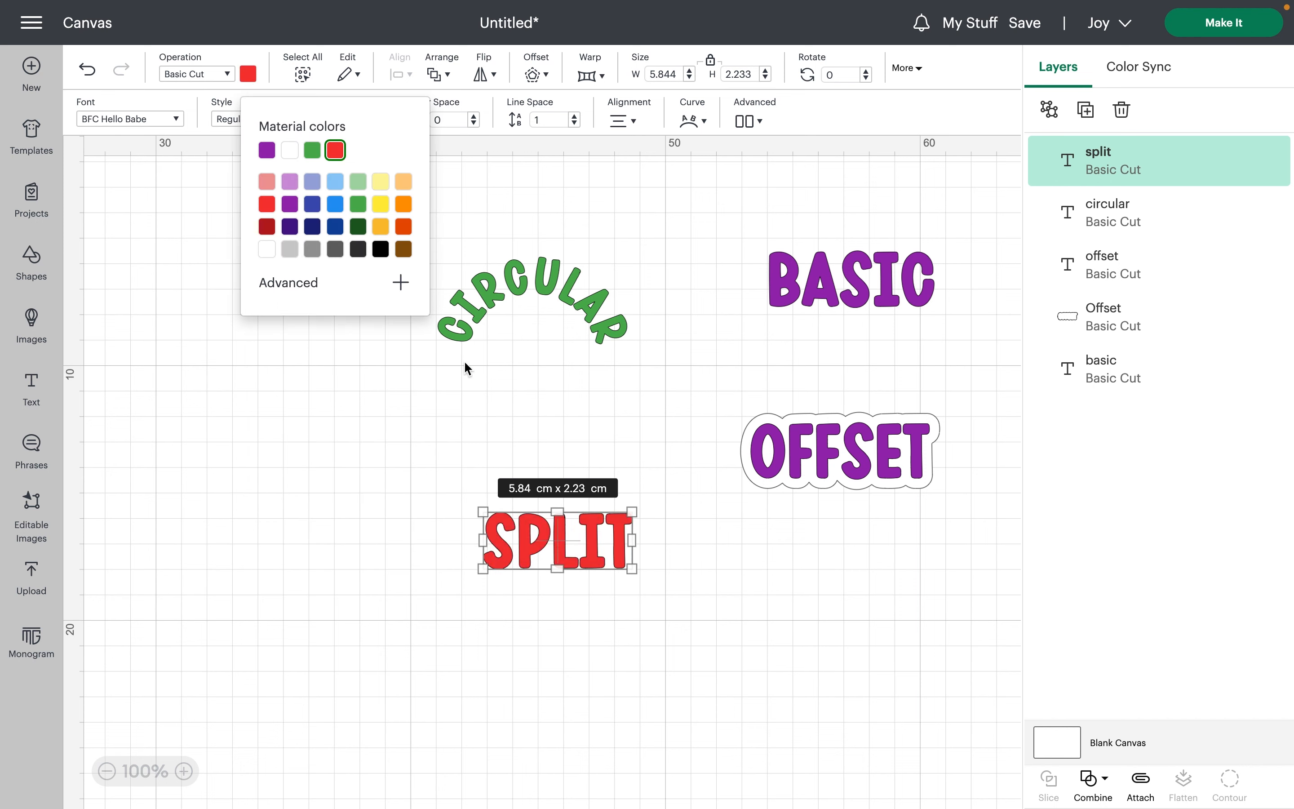
left_click(567, 555)
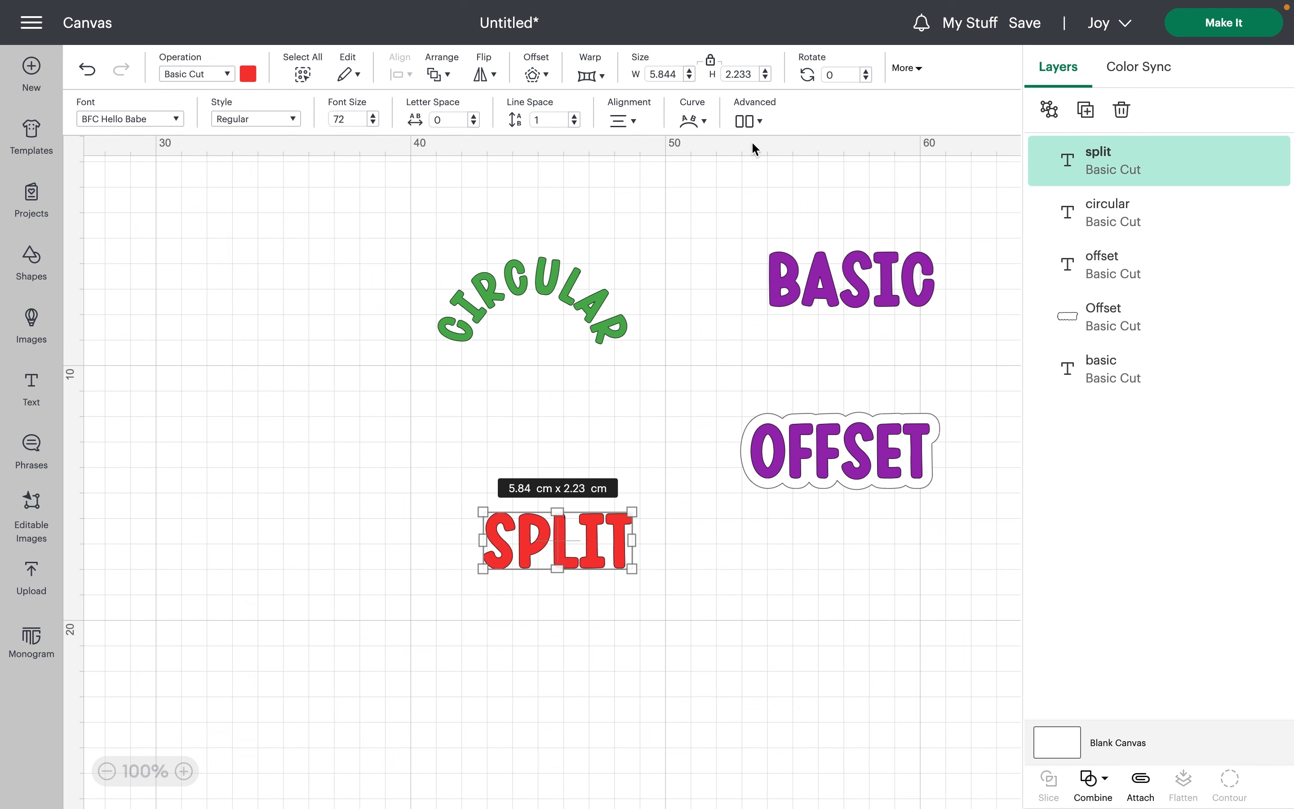
- Ungroup the "split" text into separate letters and stagger them vertically, with the L highest and the S lowest
left_click(751, 124)
left_click(773, 157)
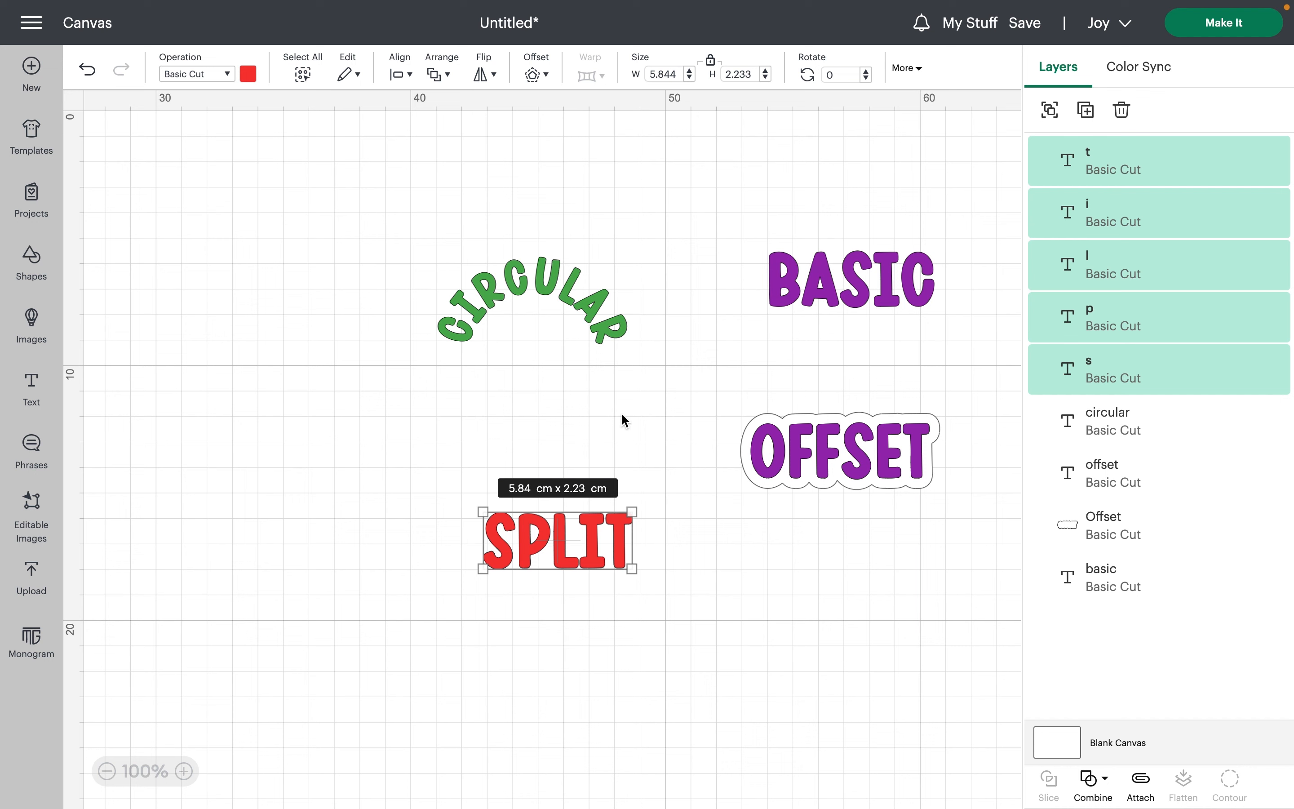
left_click(679, 545)
left_click_drag(566, 559, 630, 568)
left_click_drag(497, 553, 497, 575)
left_click(597, 460)
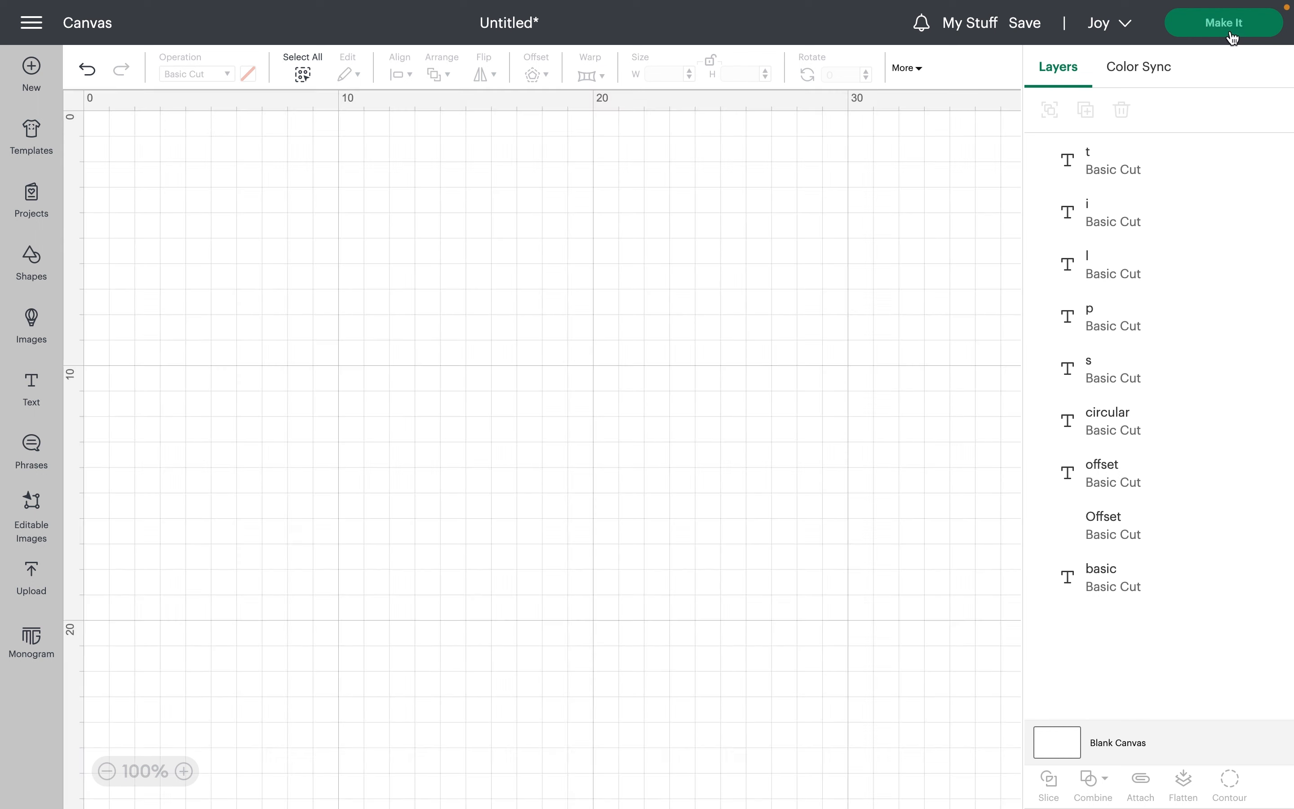
- Preview how the separate "split" letters are laid out on the red cutting mat and return to the designs on the canvas
left_click(1230, 33)
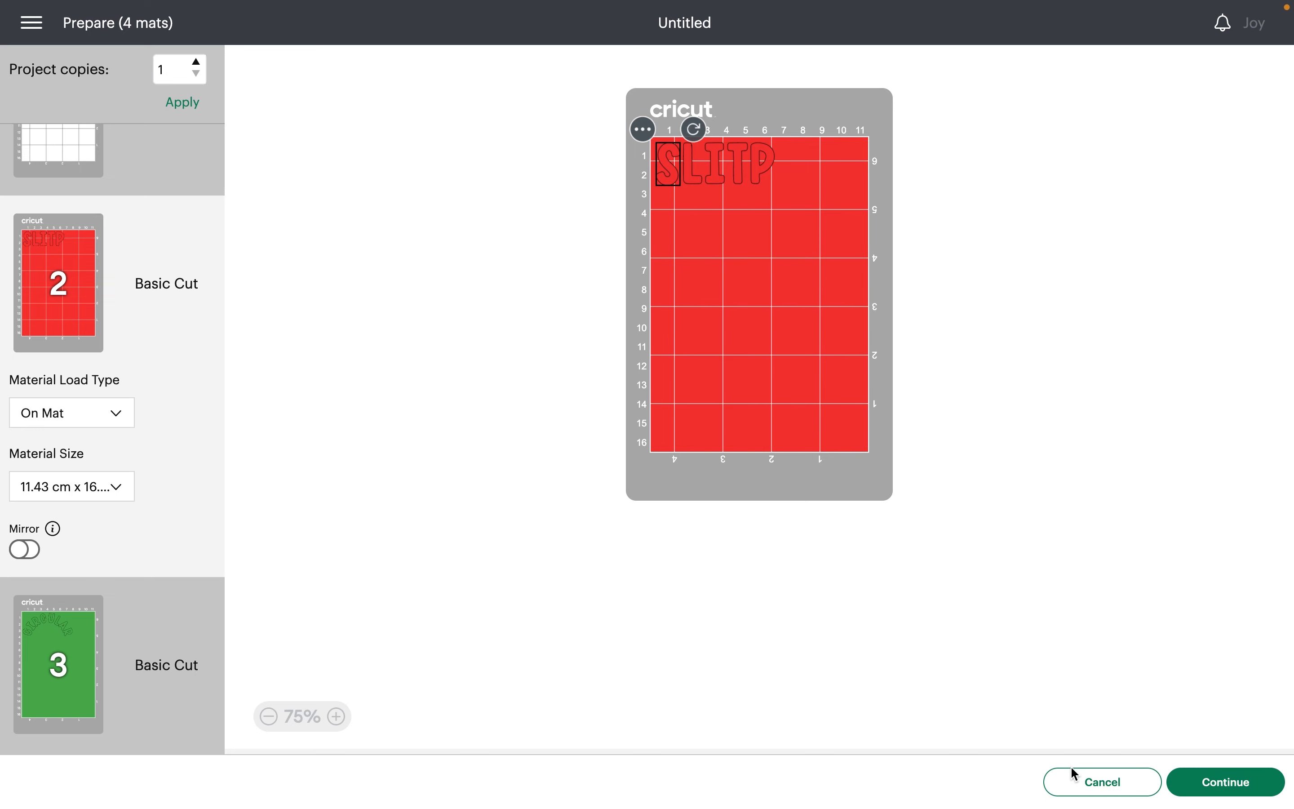
left_click(1088, 787)
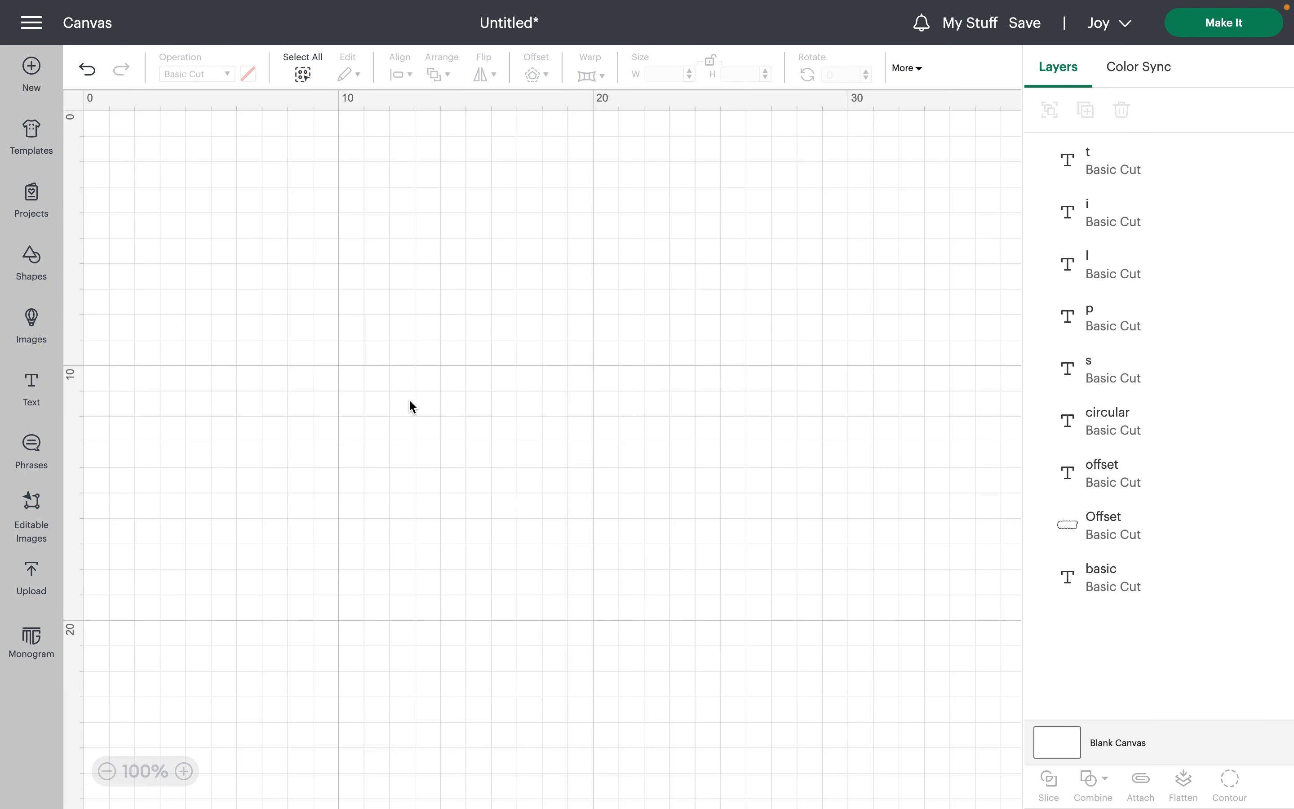
left_click(1109, 157)
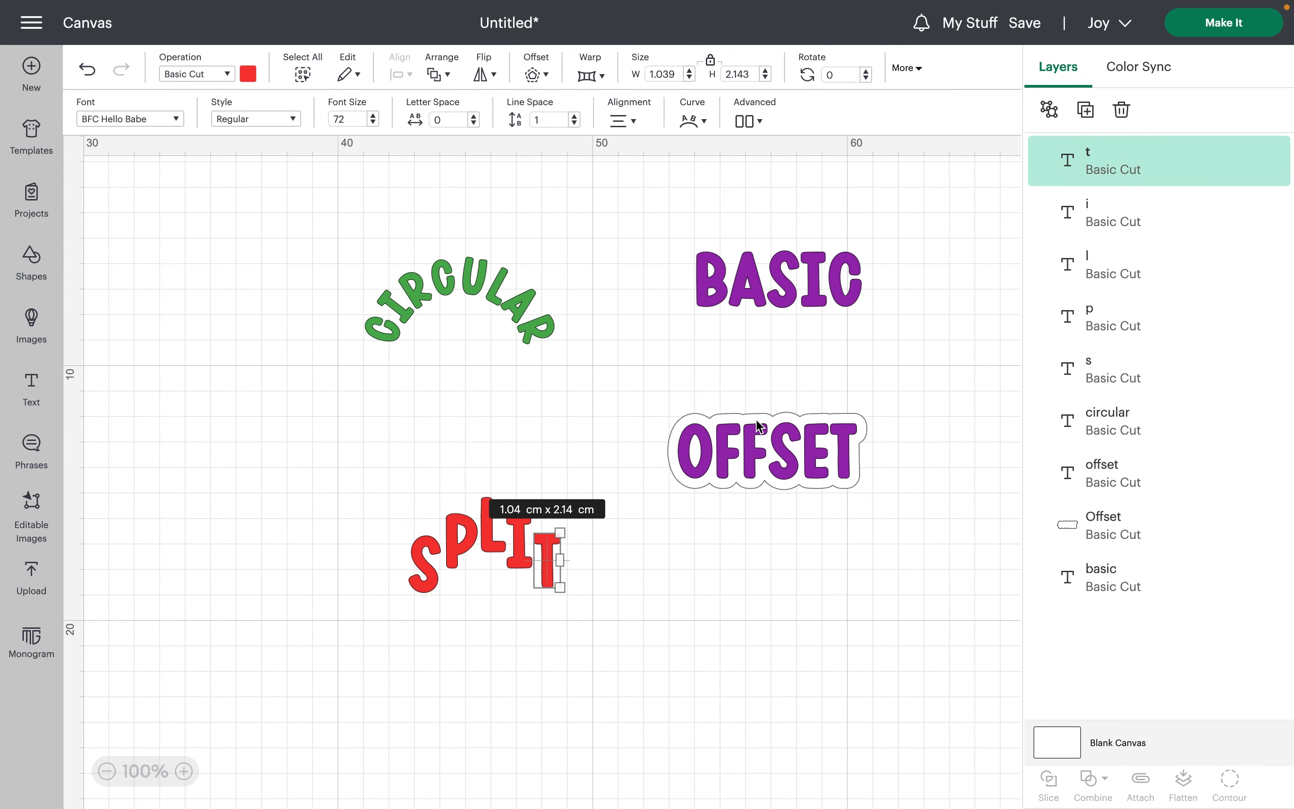
left_click(358, 476)
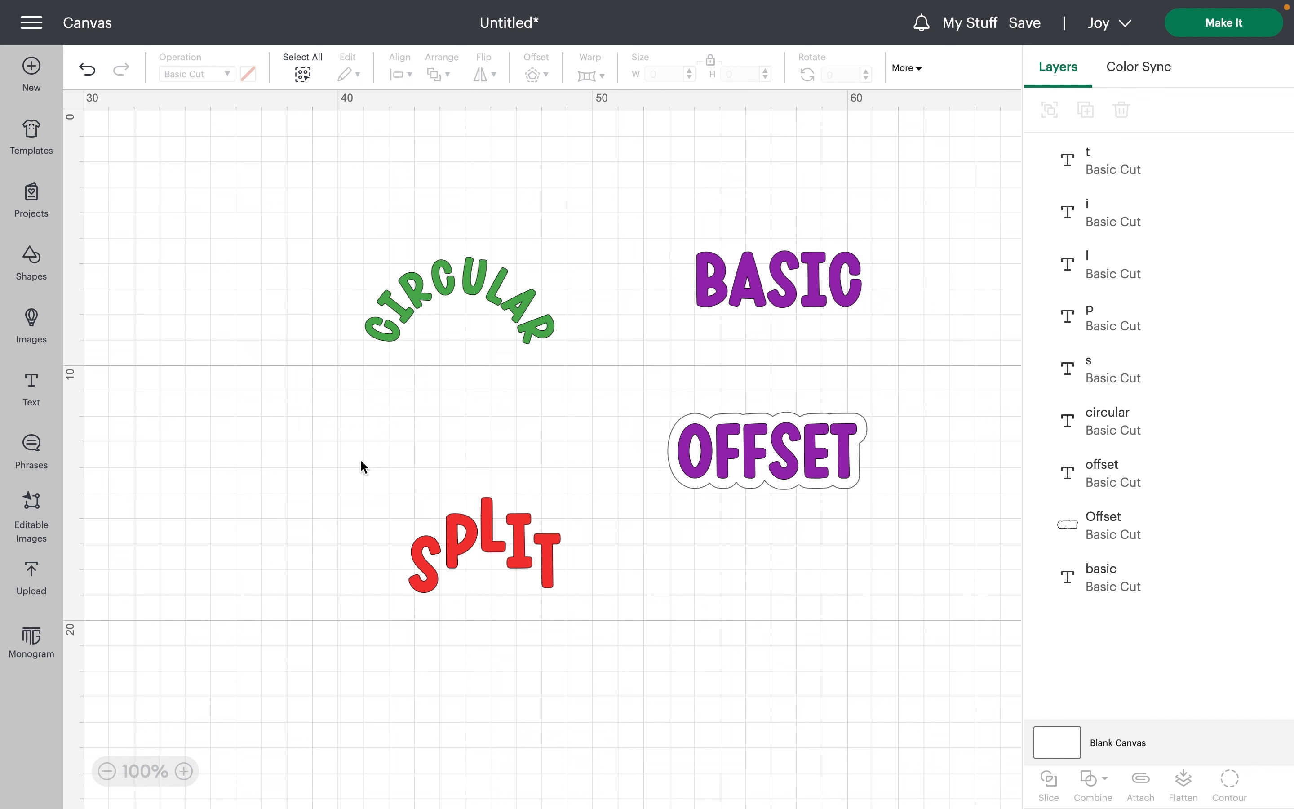
- Attach all five staggered "split" letters together and move the attached word slightly lower
left_click_drag(361, 460, 642, 673)
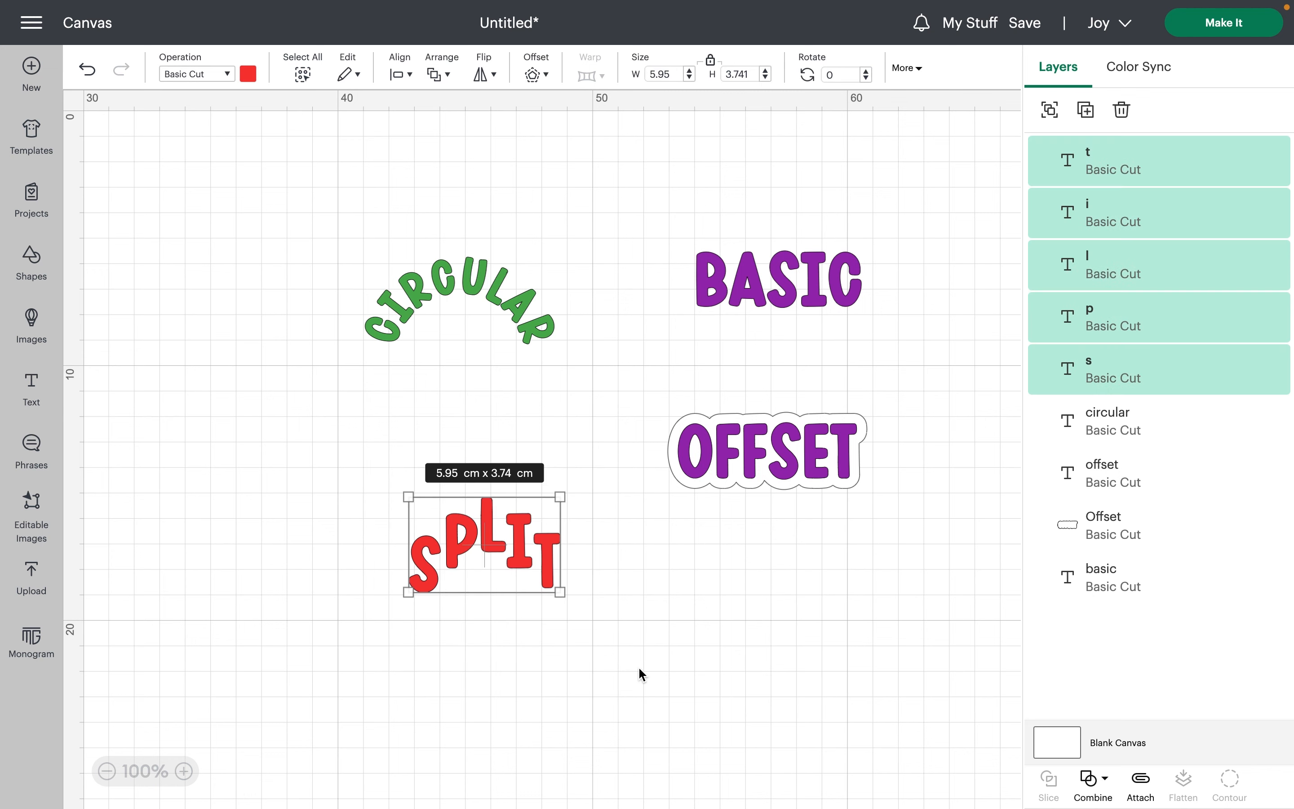
left_click(1141, 782)
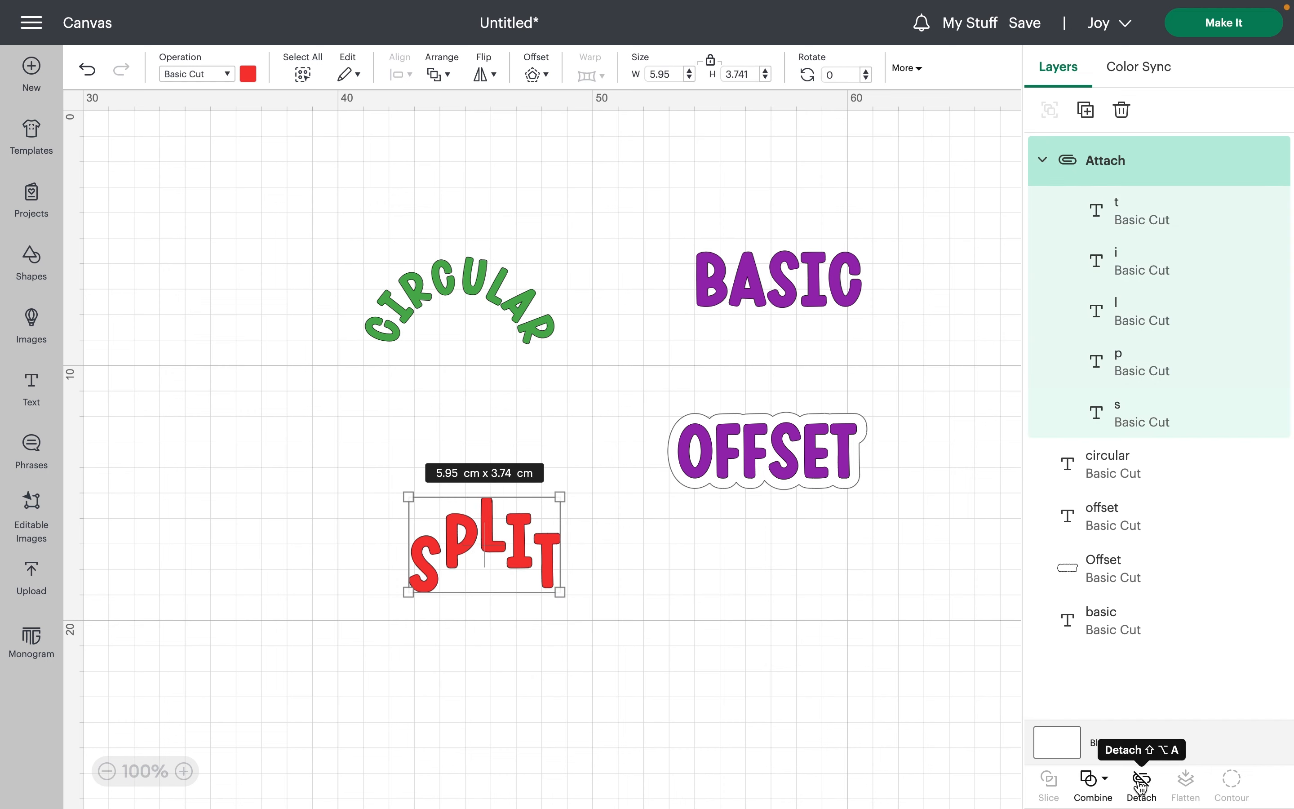
left_click(634, 548)
left_click_drag(479, 545, 528, 553)
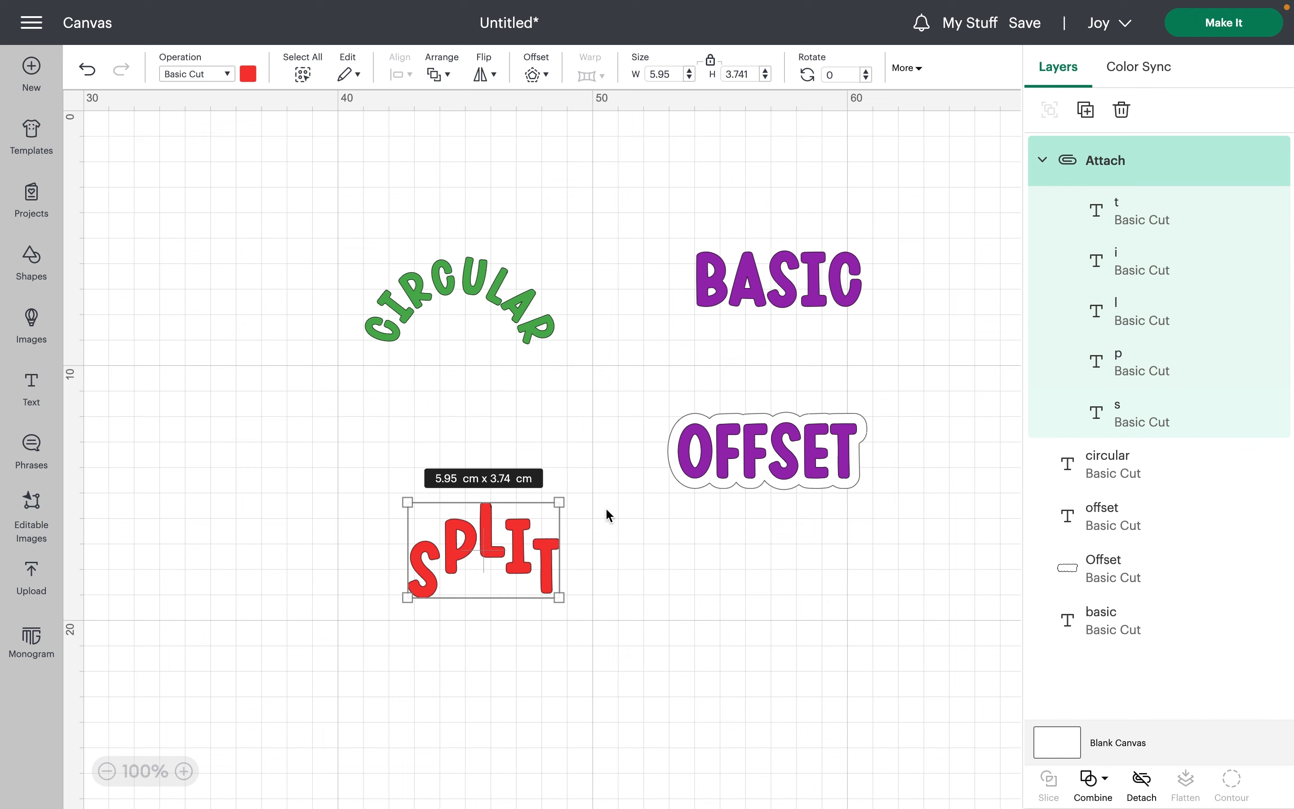
- Check the layout of the attached "split" letters on the red cutting mat, and leave the preparation without cutting
left_click(1223, 29)
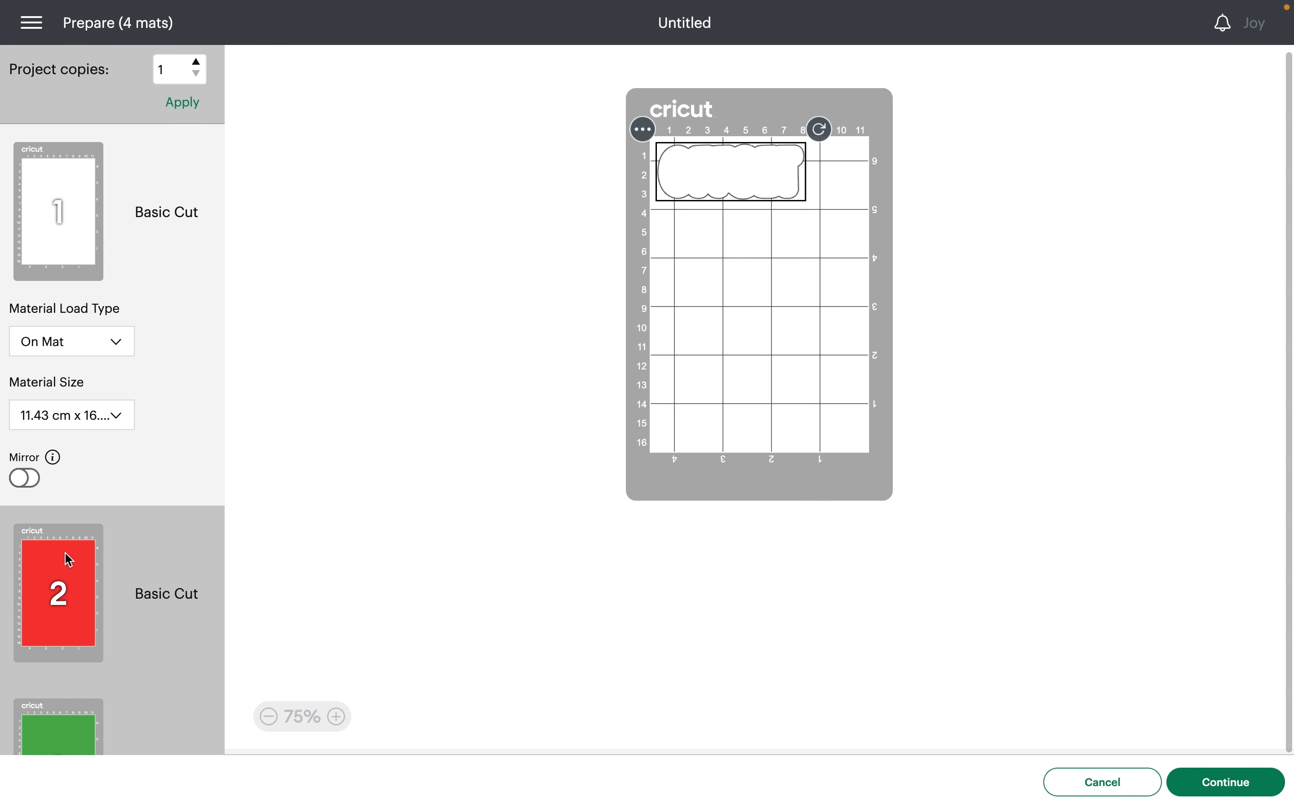
left_click(66, 557)
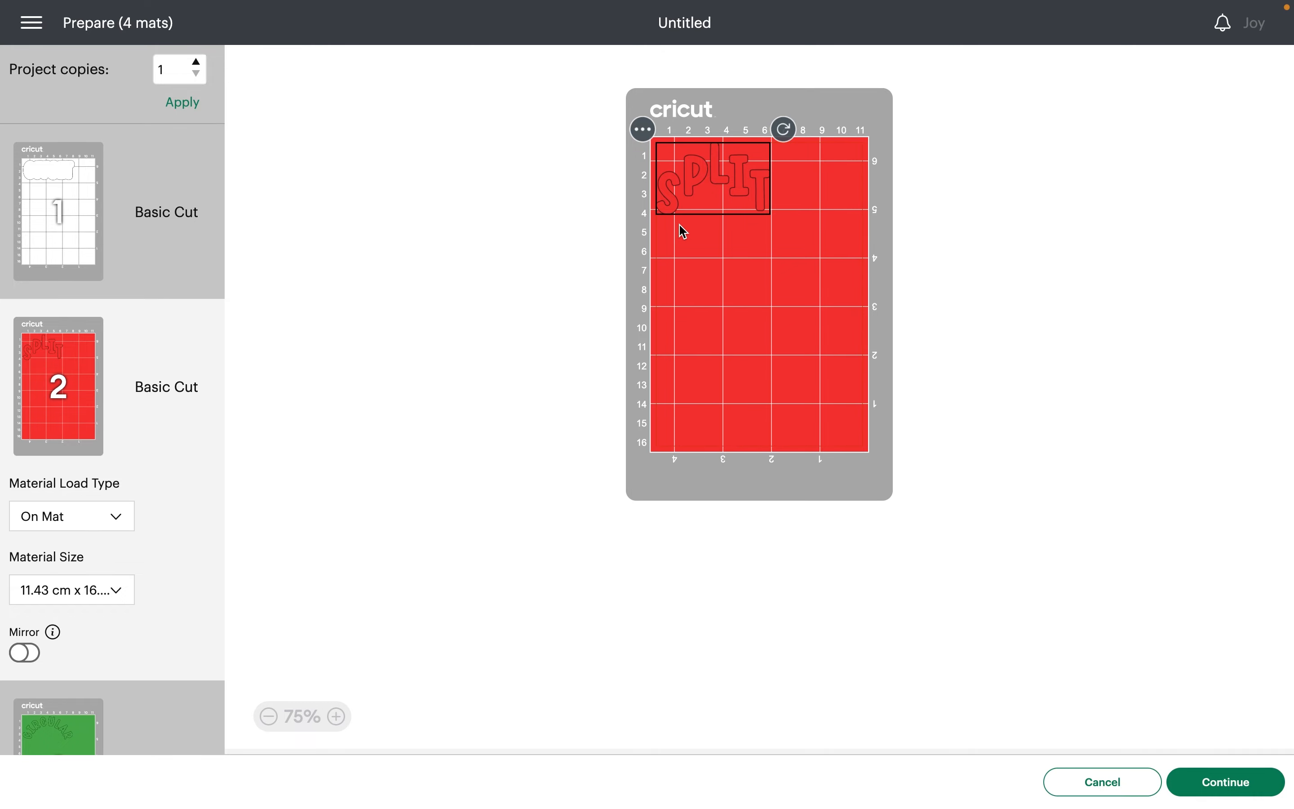
left_click(1144, 784)
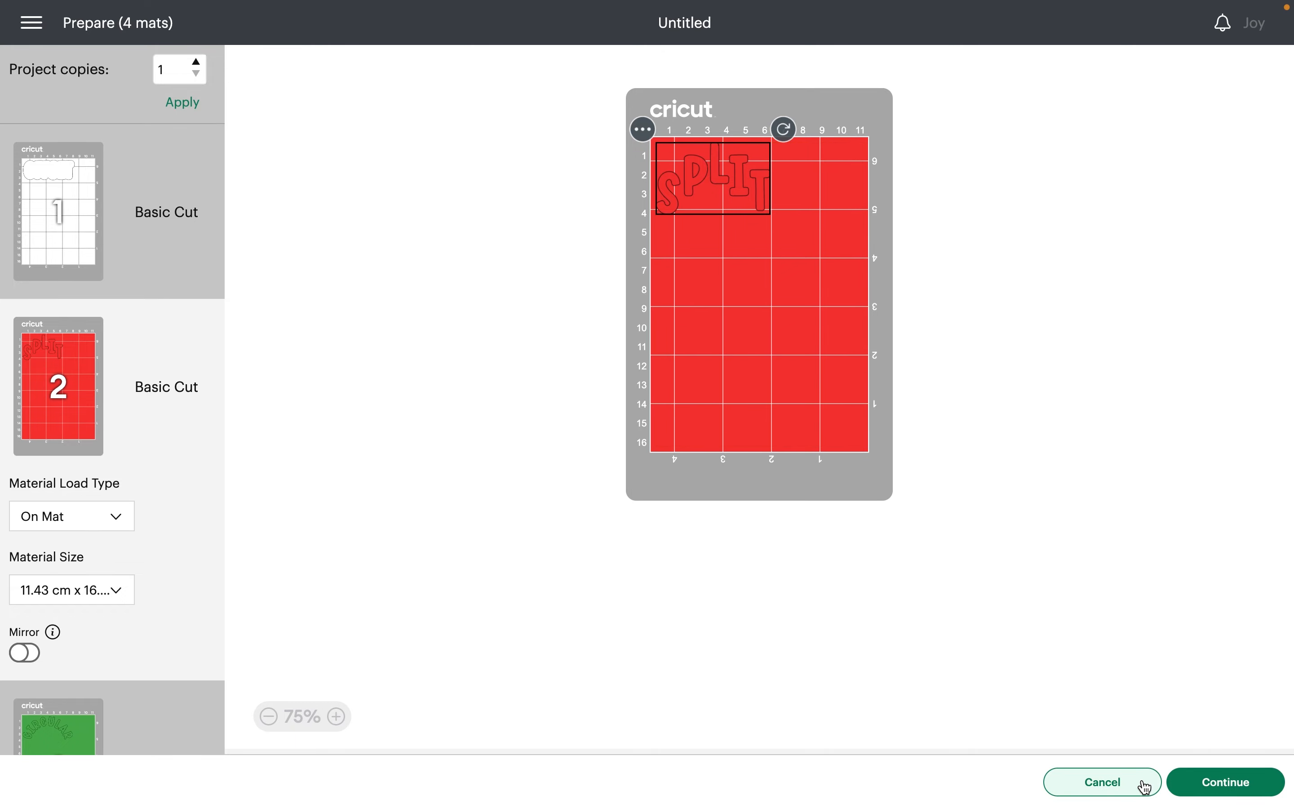